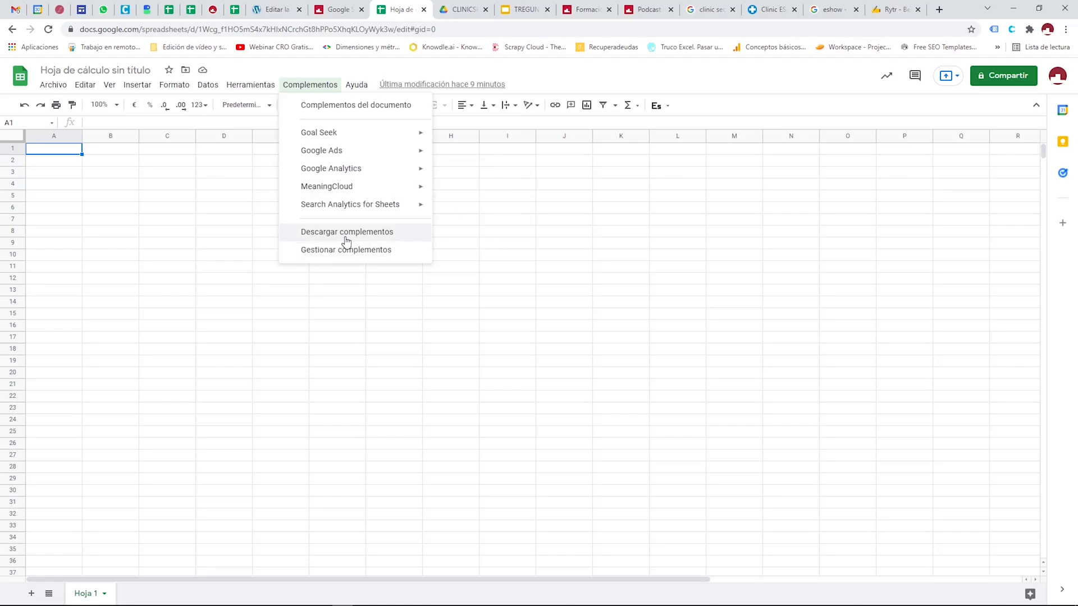
Start a new Google Analytics report named "Prueba" and select the jbmoreno.es account as its data source.
mouse_move(361, 171)
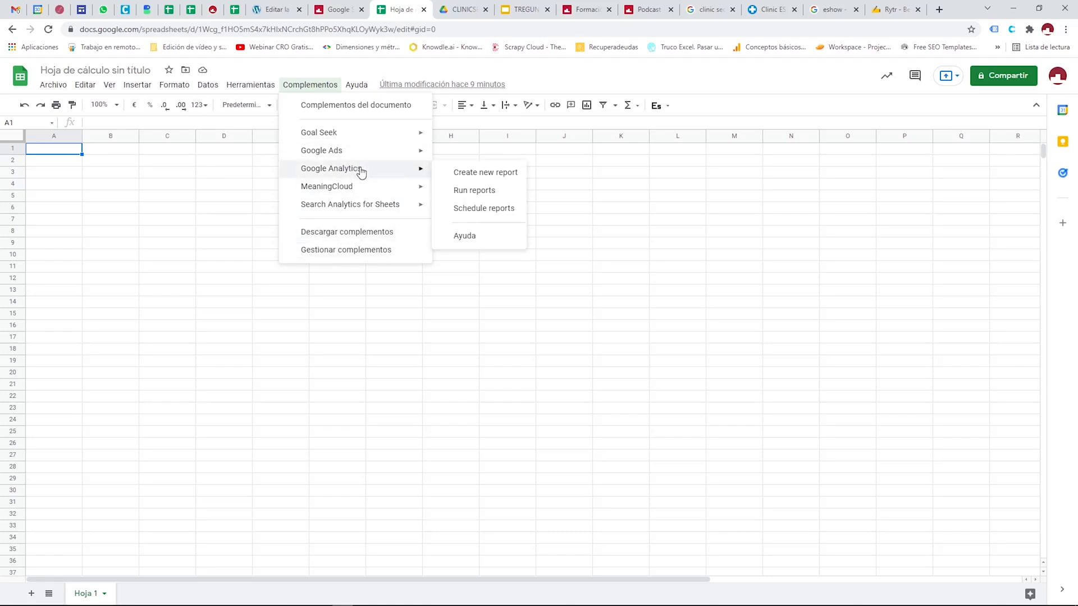
left_click(465, 174)
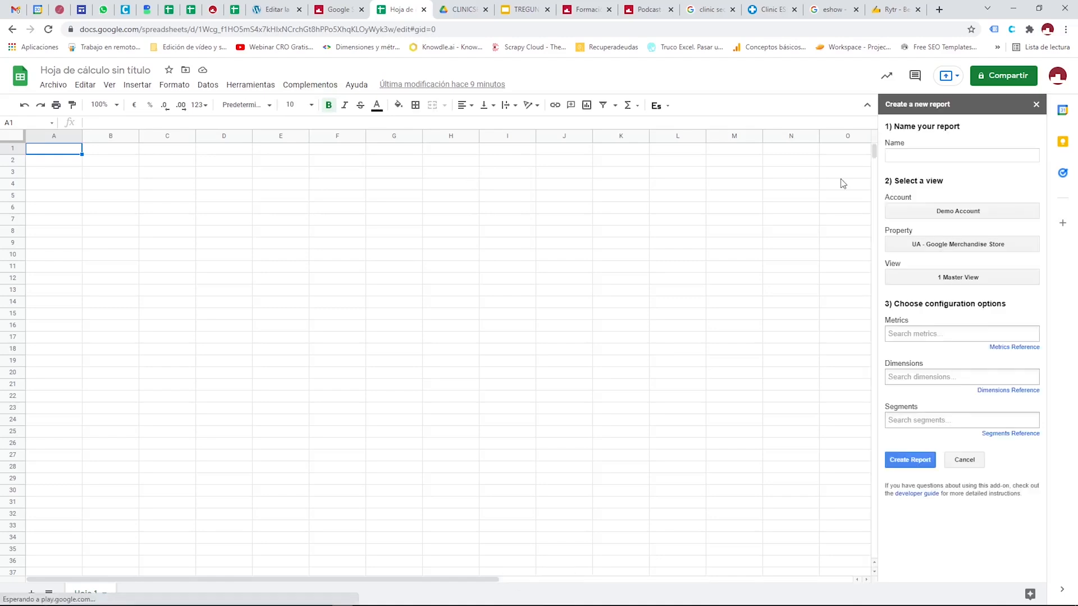
left_click(921, 155)
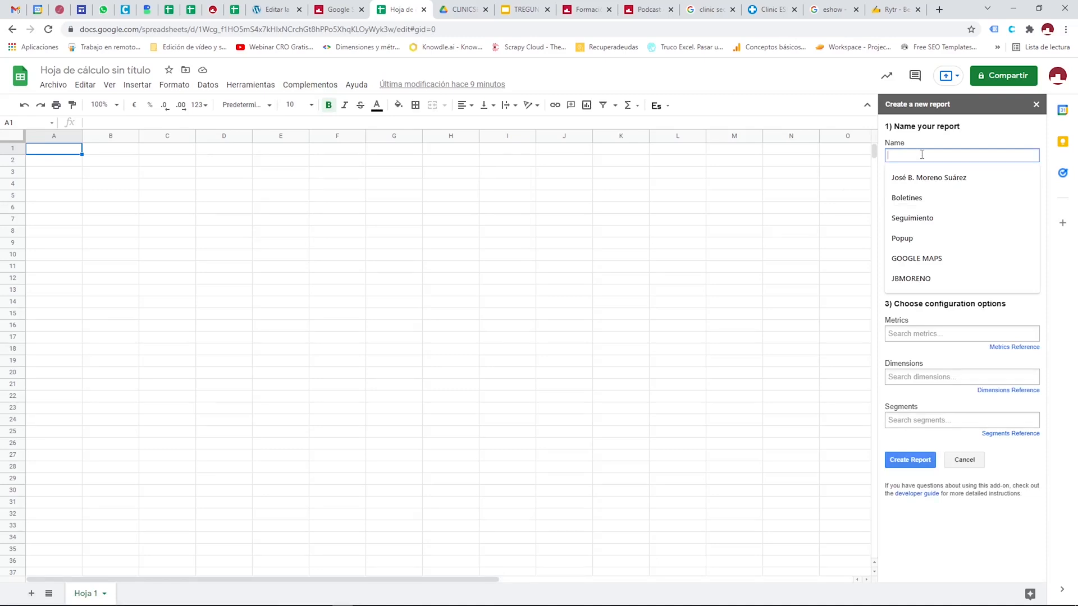
type("P")
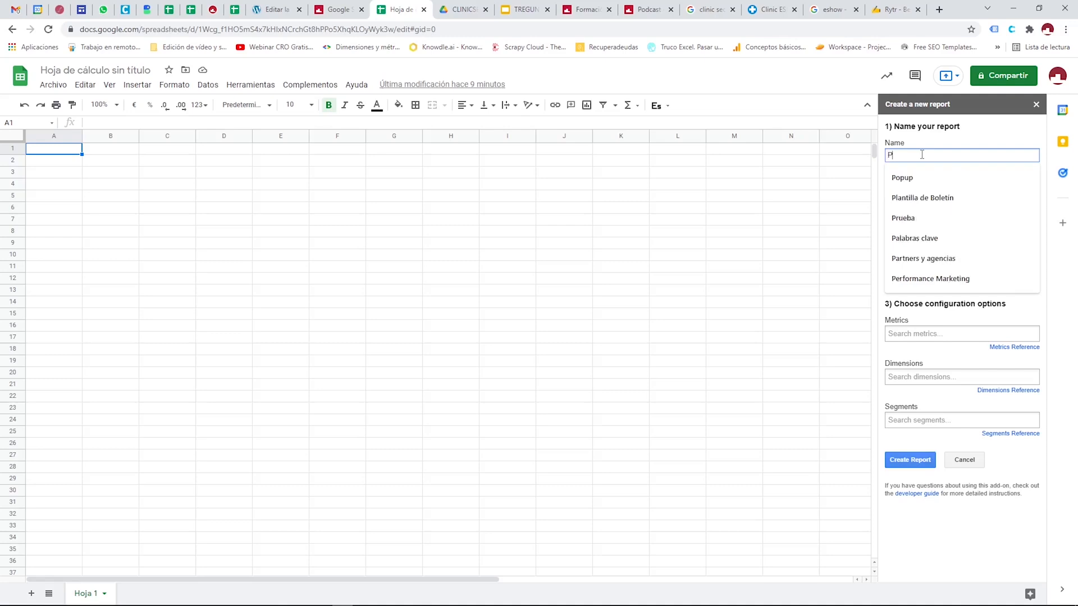
type("rueba")
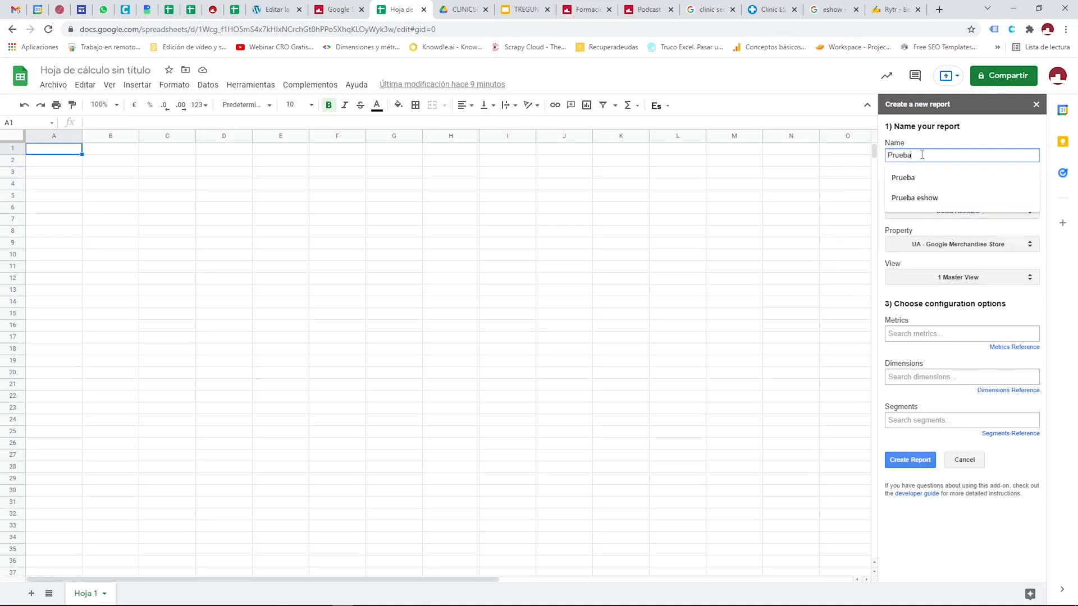
key("Tab")
left_click(958, 212)
left_click(961, 235)
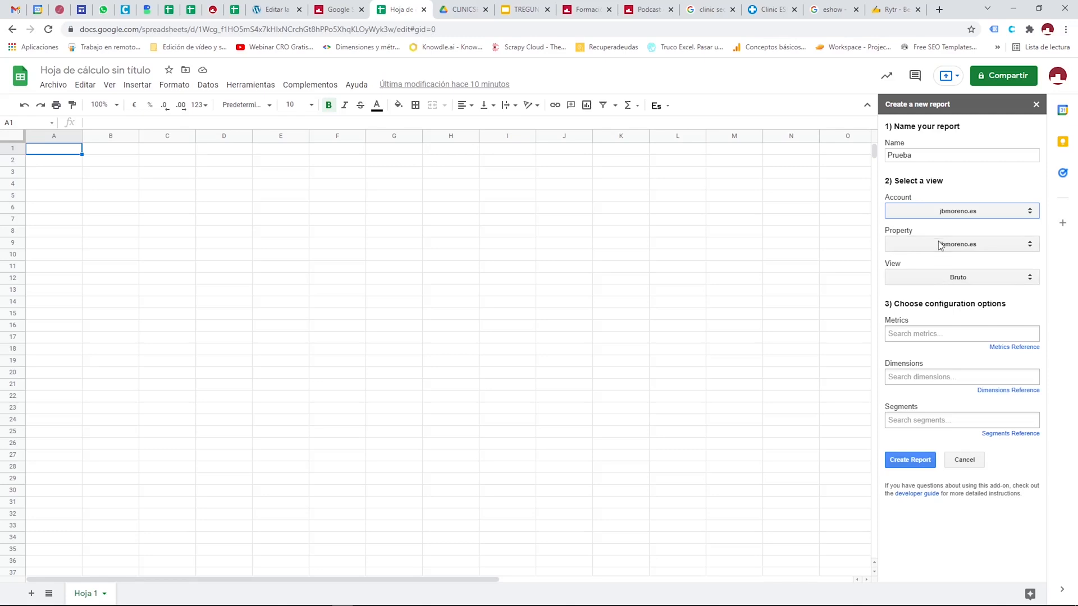
Add the Users metric and the Country dimension to the report configuration.
left_click(903, 334)
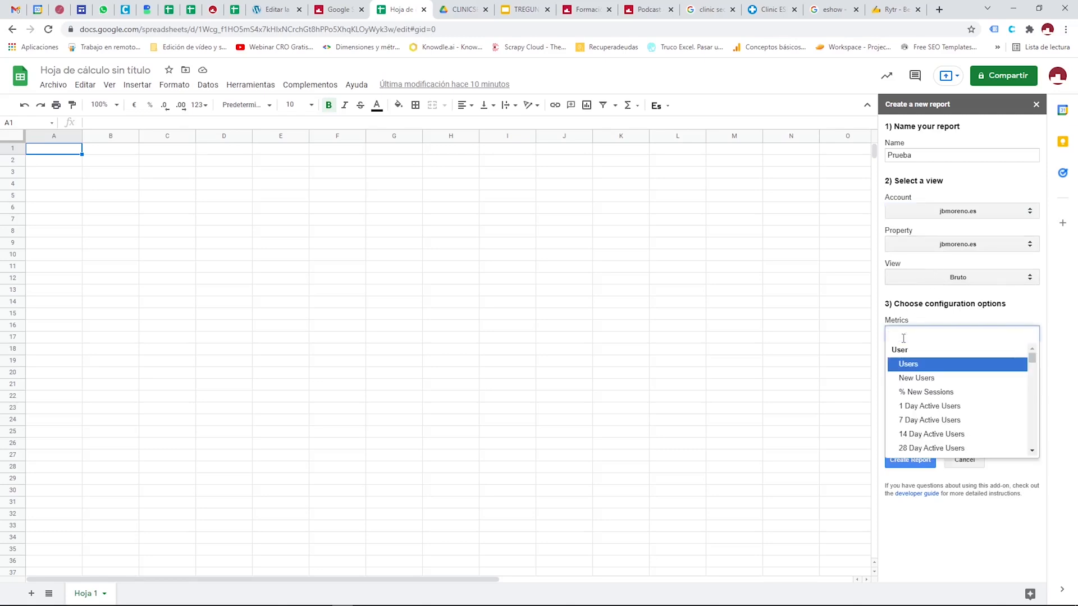
left_click(916, 366)
left_click(918, 375)
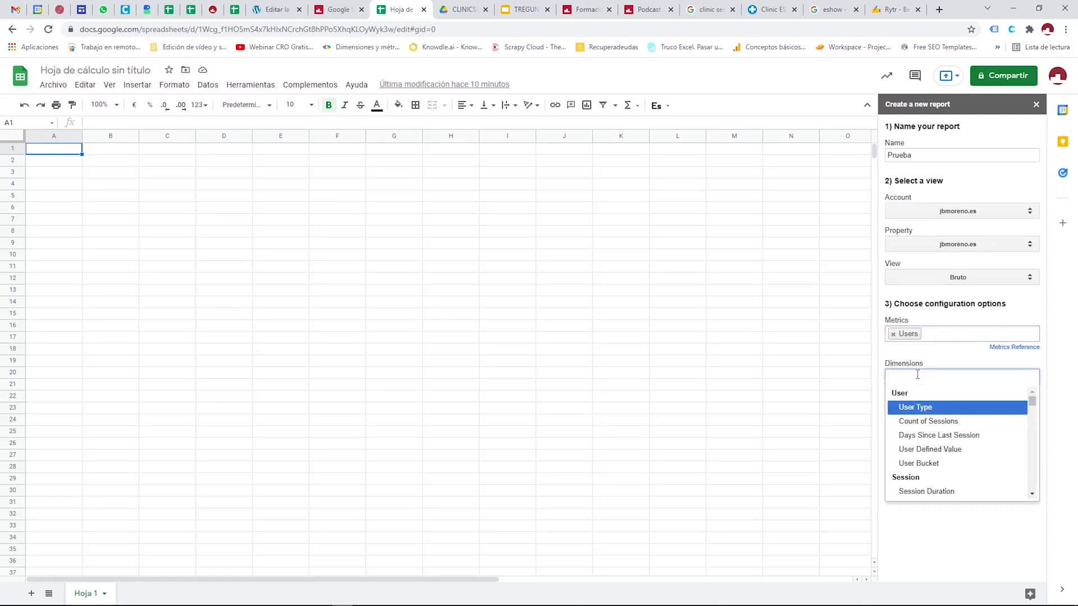
type("cout")
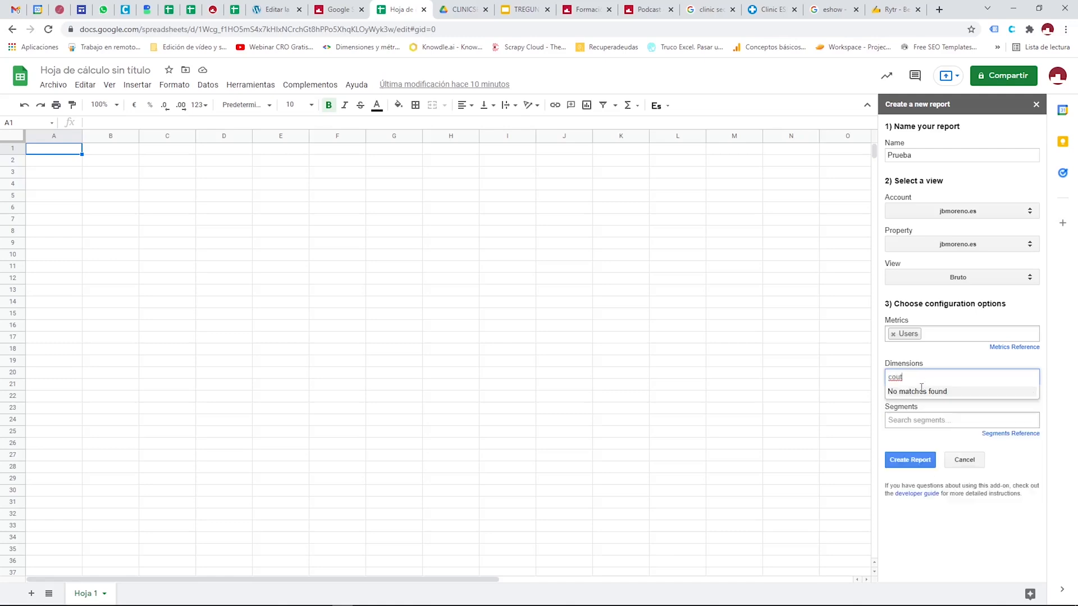
key("BackSpace")
type("n")
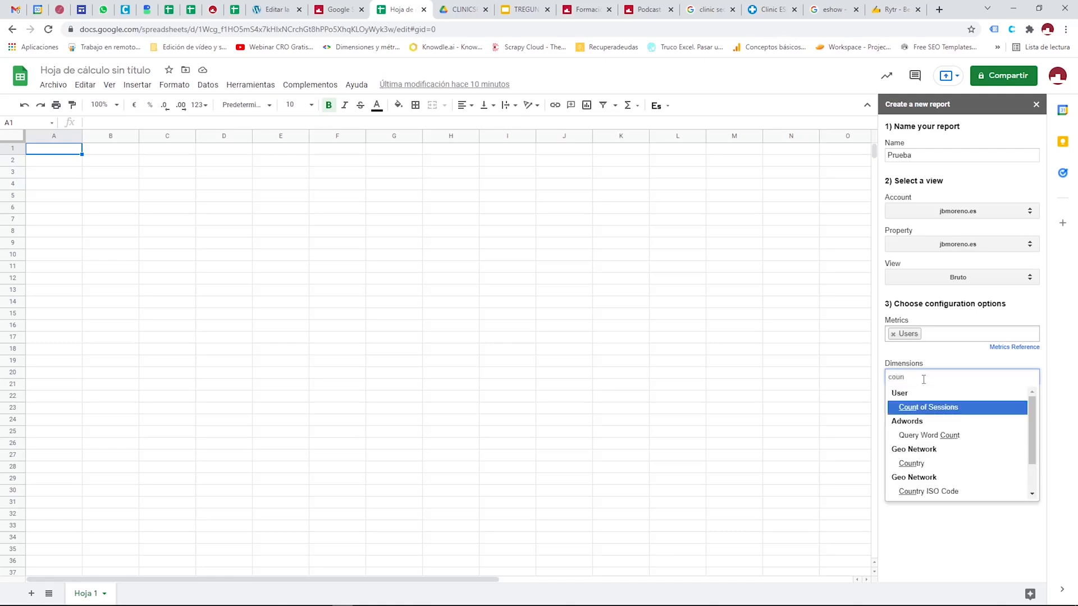
left_click(922, 463)
Create the report without selecting any segment.
left_click(913, 418)
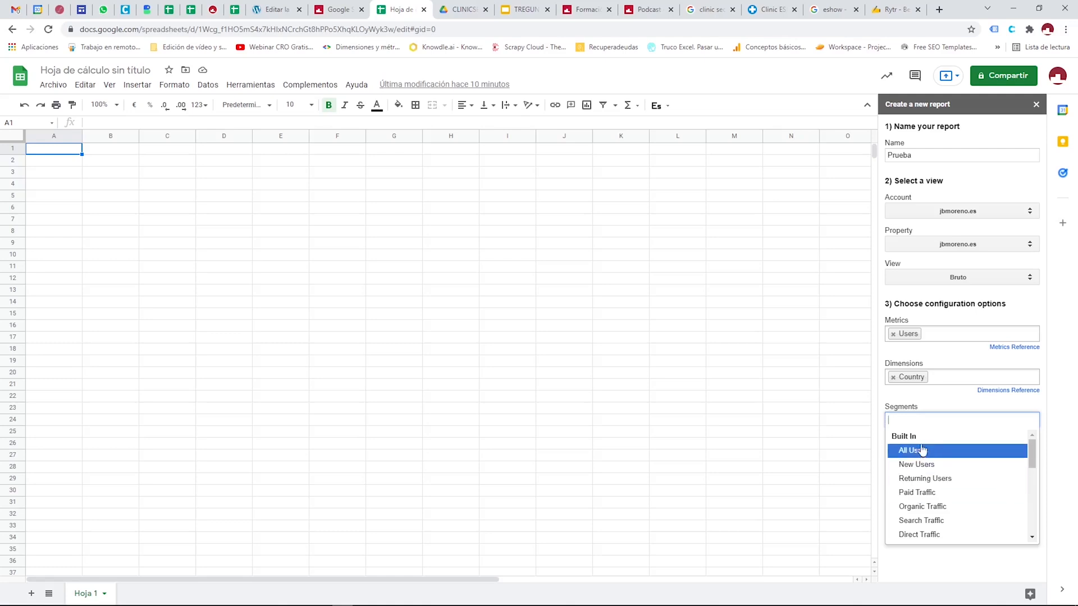
left_click(909, 402)
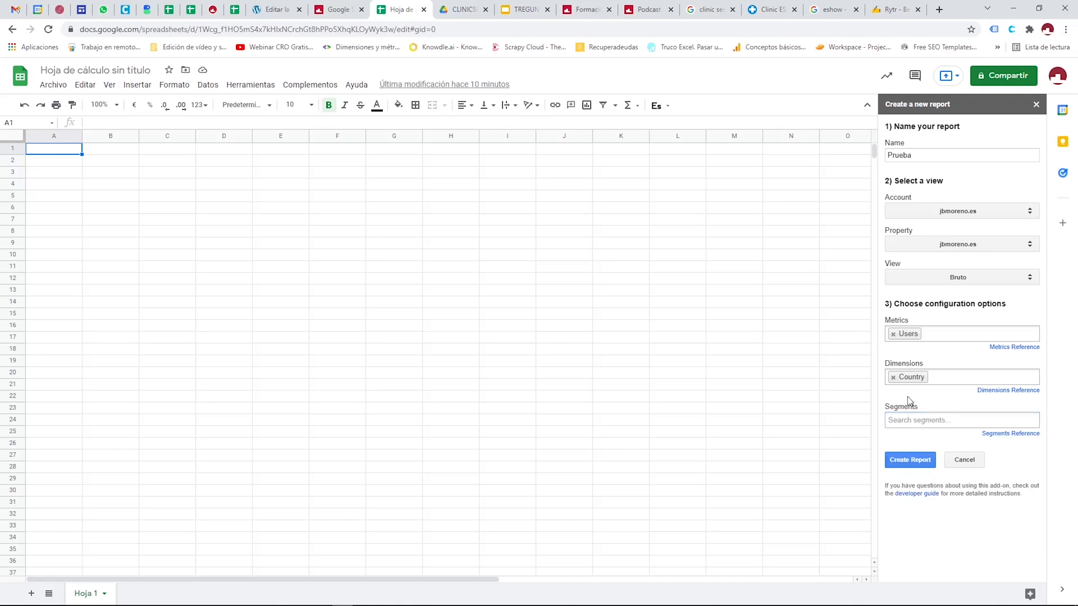
left_click(905, 462)
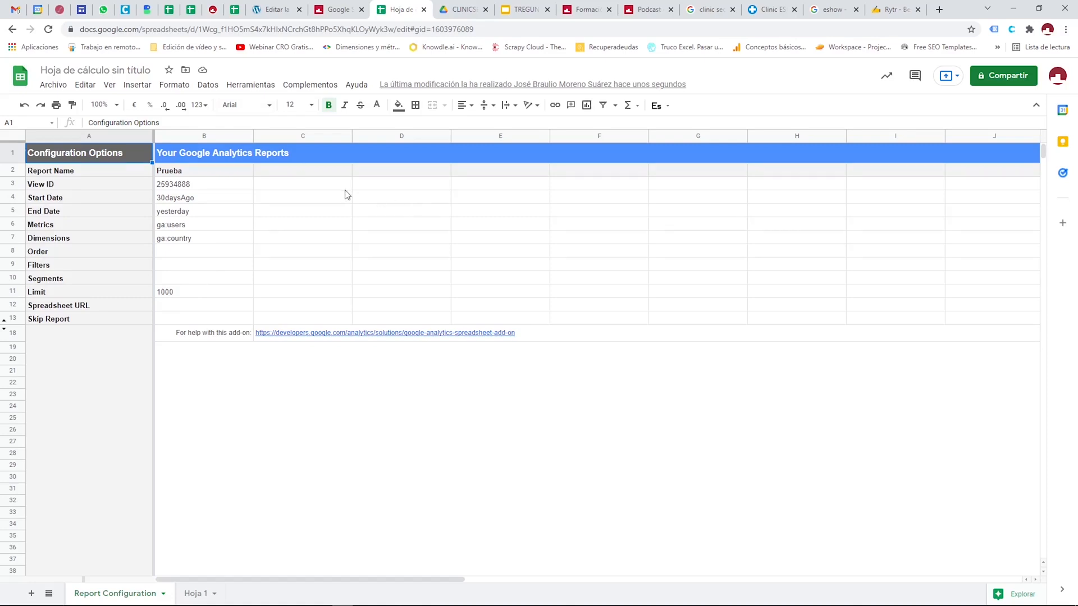
Run the configured Google Analytics report and dismiss its status message.
left_click(313, 90)
mouse_move(333, 170)
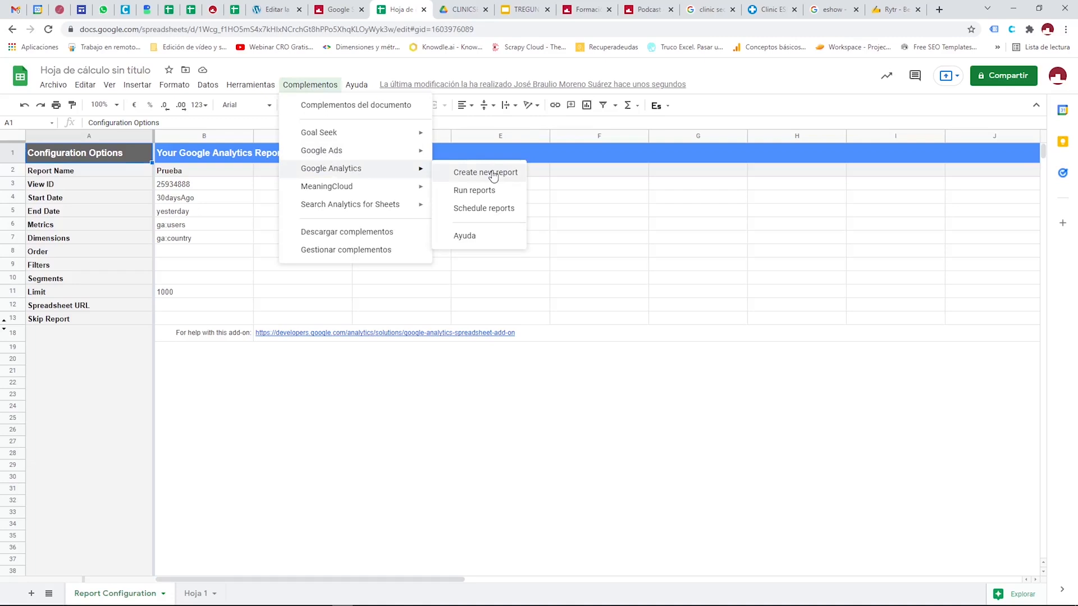
left_click(478, 193)
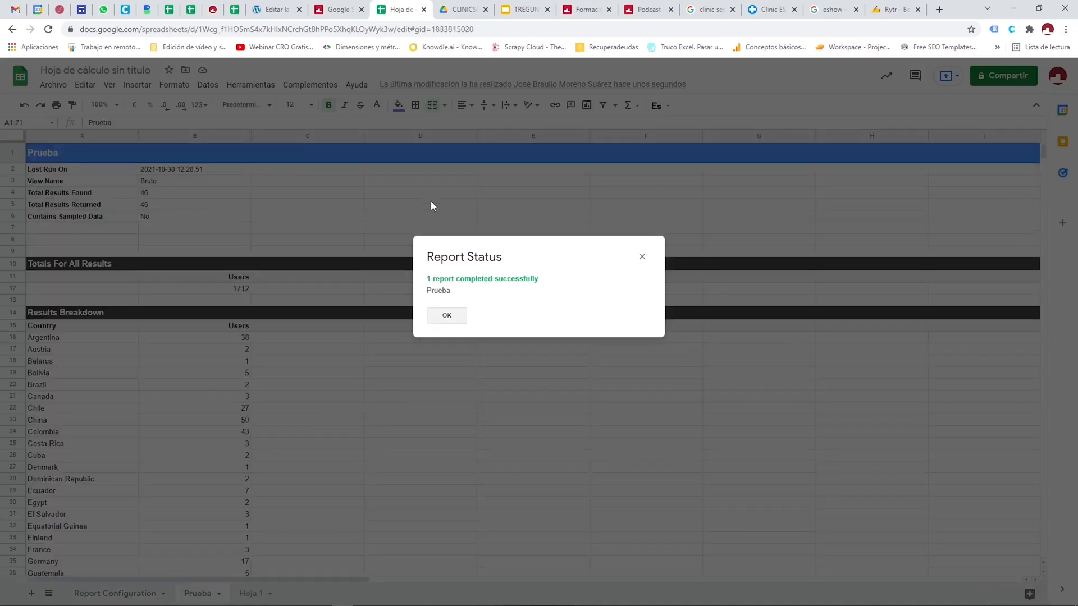
left_click(447, 316)
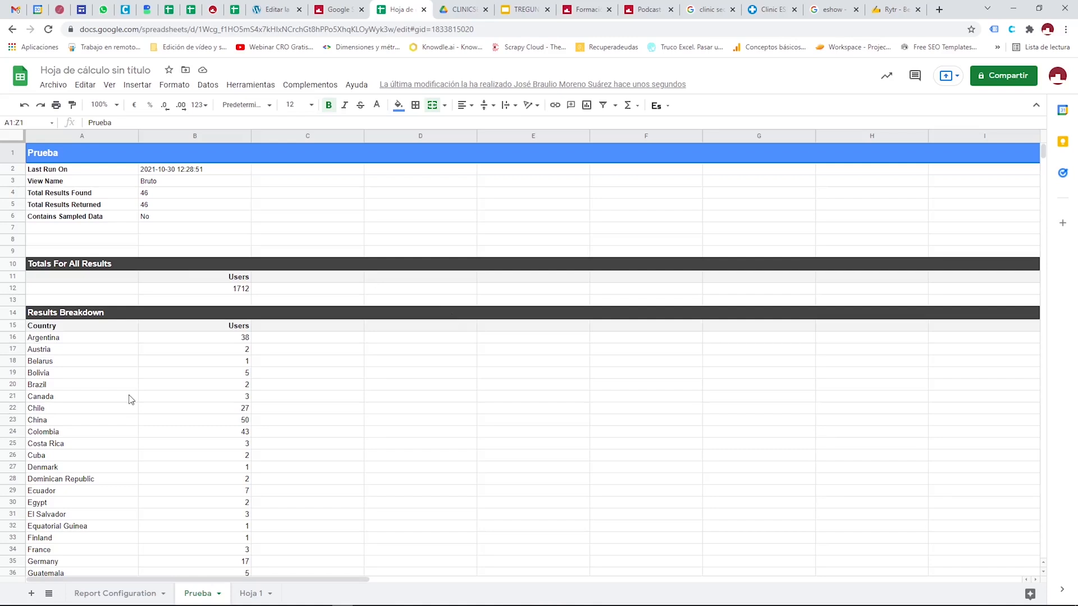
Examine the frequency options for running Google Analytics reports automatically, and close the schedule settings without saving.
left_click(263, 86)
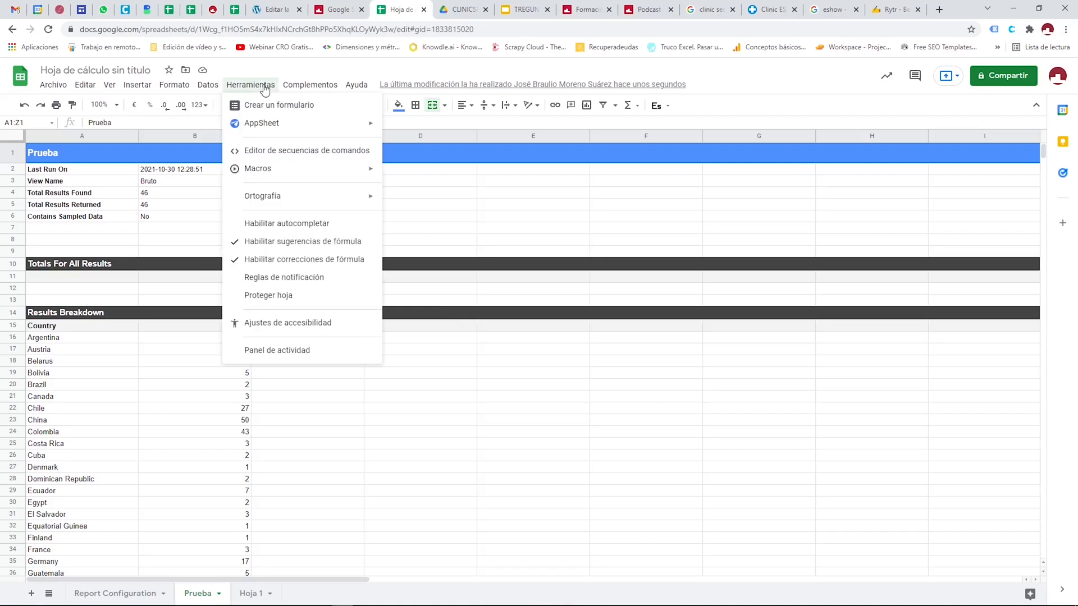
mouse_move(295, 86)
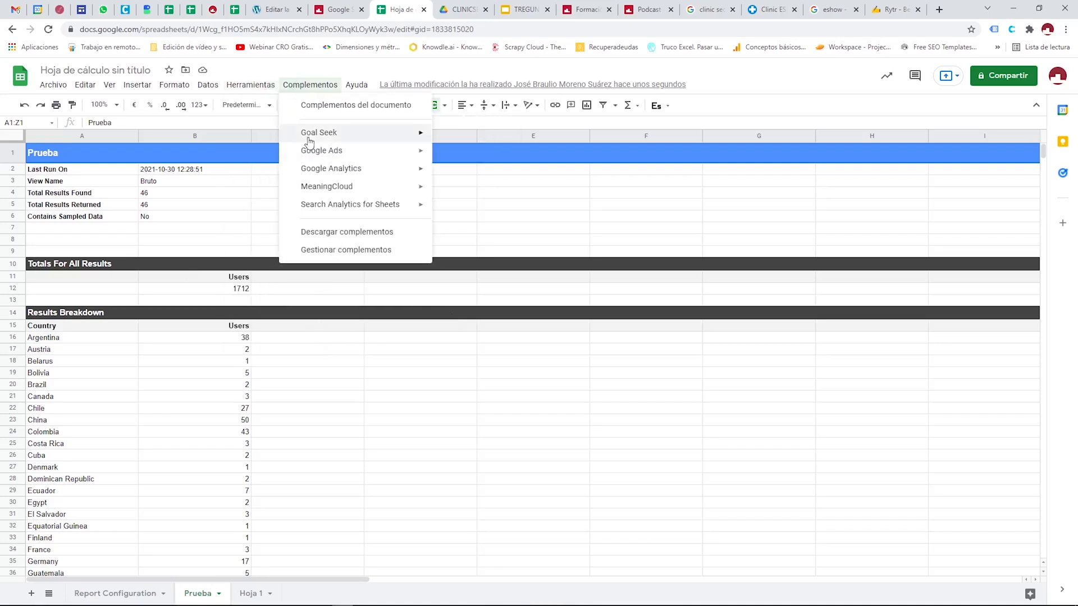
mouse_move(314, 174)
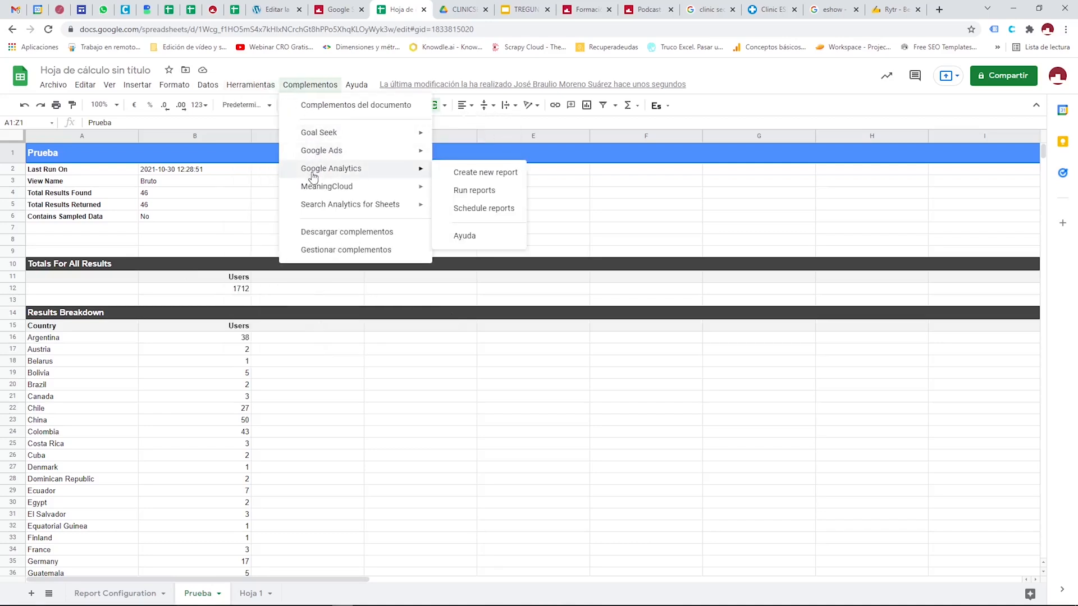
left_click(500, 211)
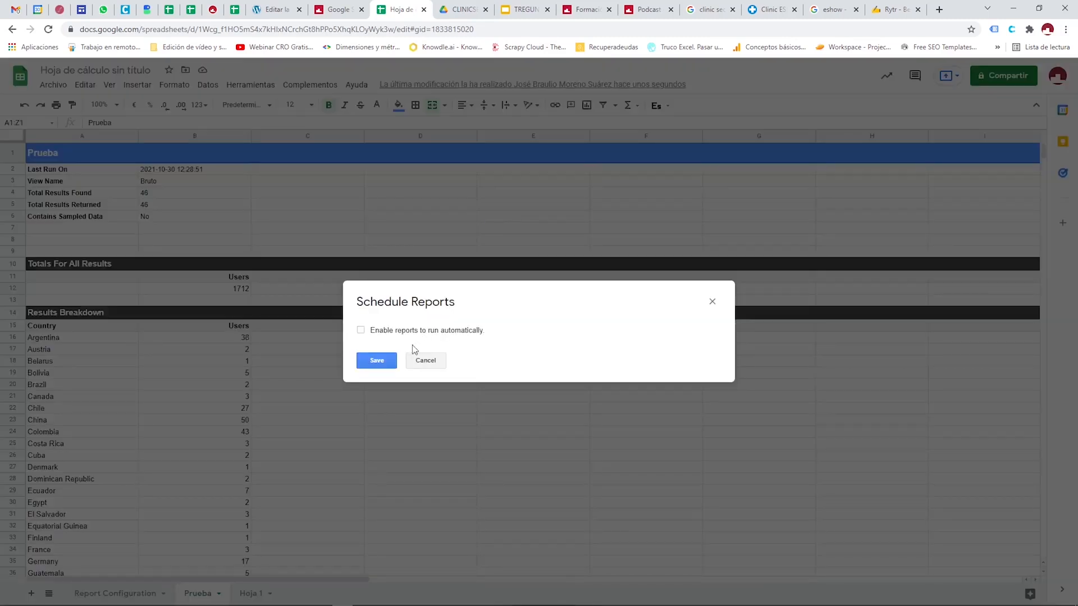
left_click(395, 332)
left_click(395, 331)
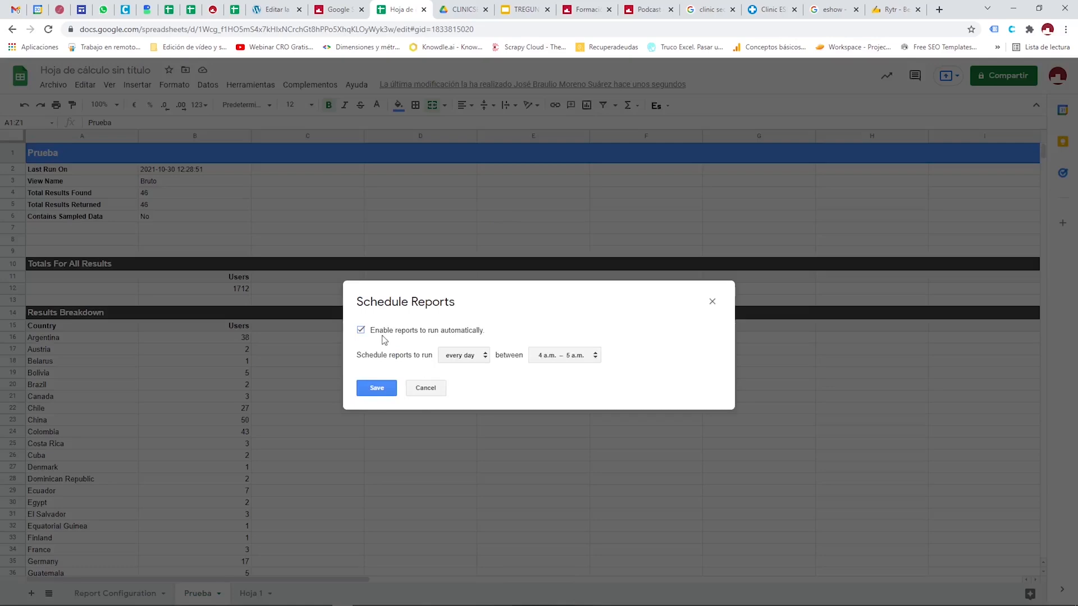
left_click(459, 359)
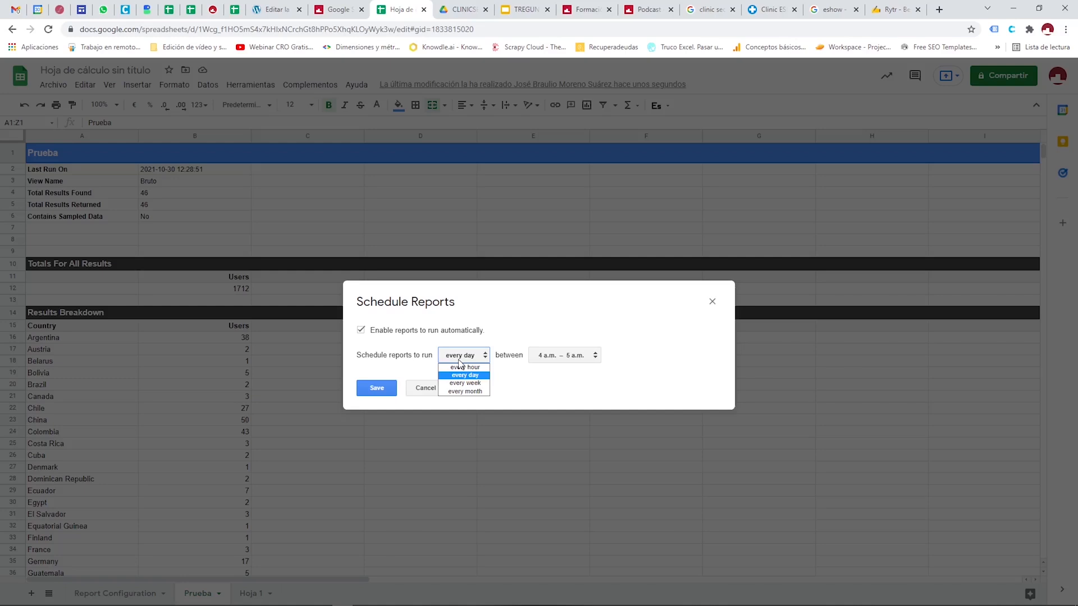
left_click(424, 389)
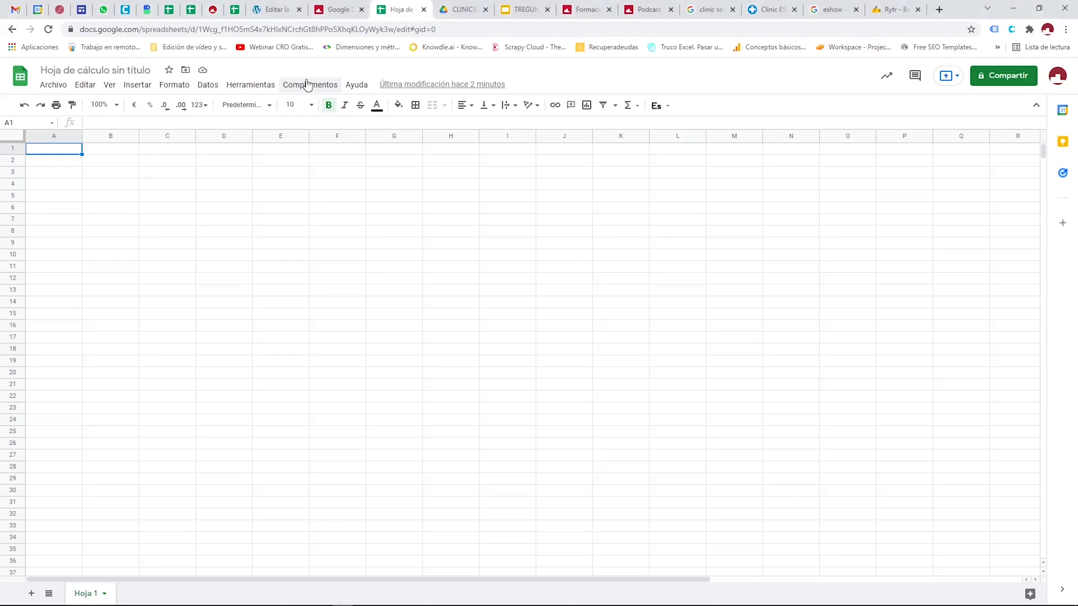
left_click(307, 84)
mouse_move(352, 212)
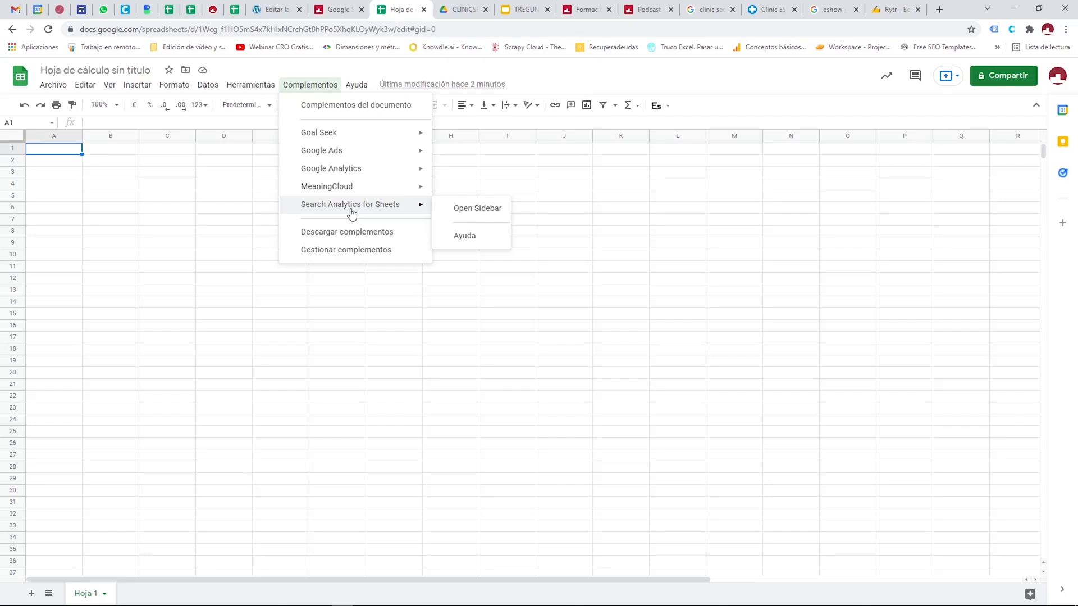
left_click(481, 210)
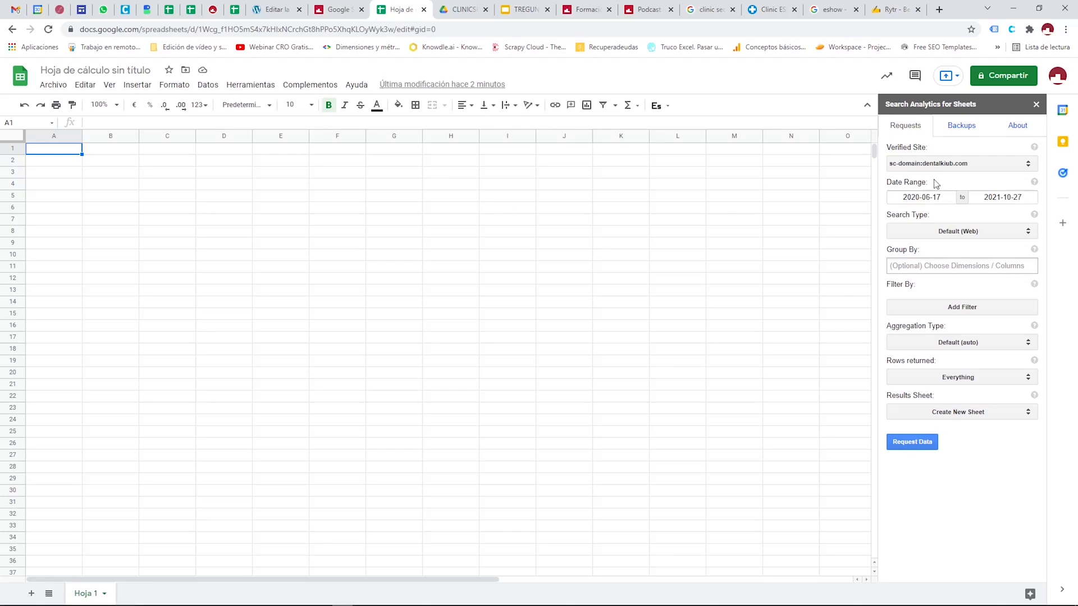
left_click(914, 164)
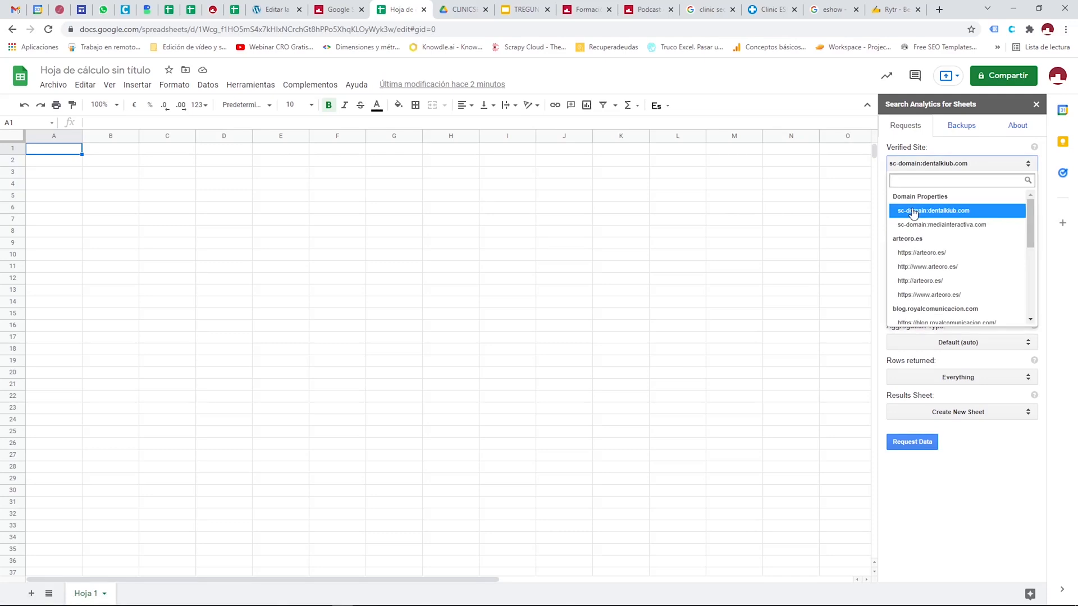
type("j")
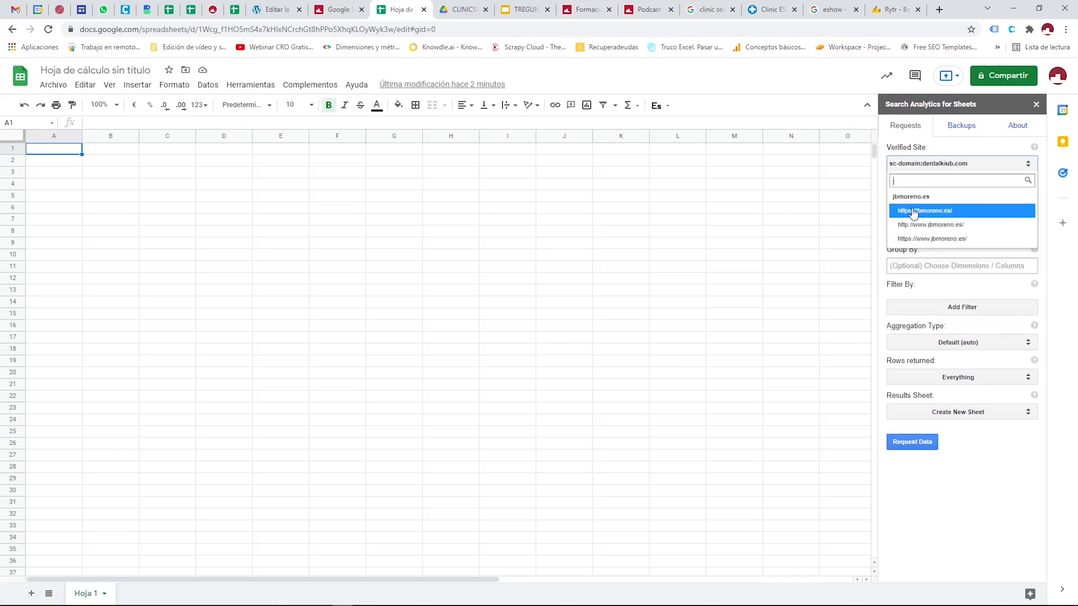
left_click(936, 212)
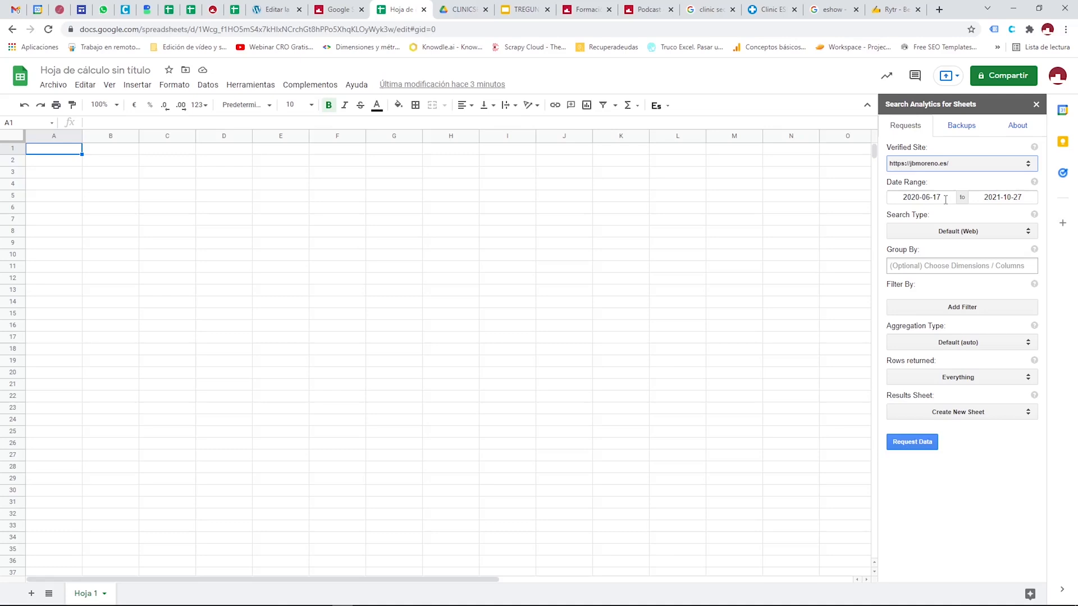
Keep the search type at Default (Web) and group the requested data by Query, Page and Country.
left_click(952, 231)
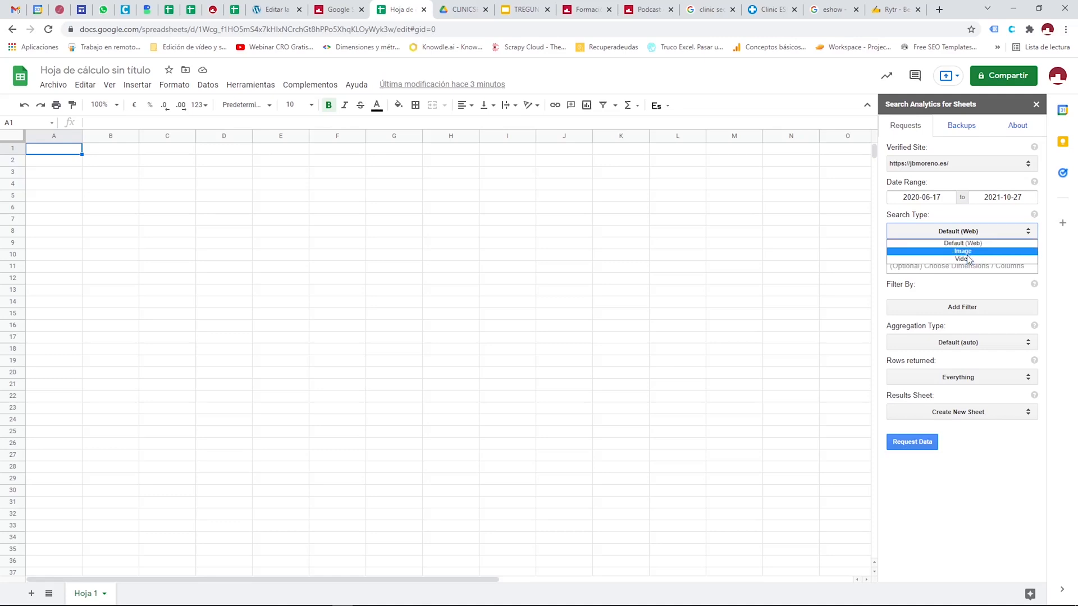
left_click(969, 243)
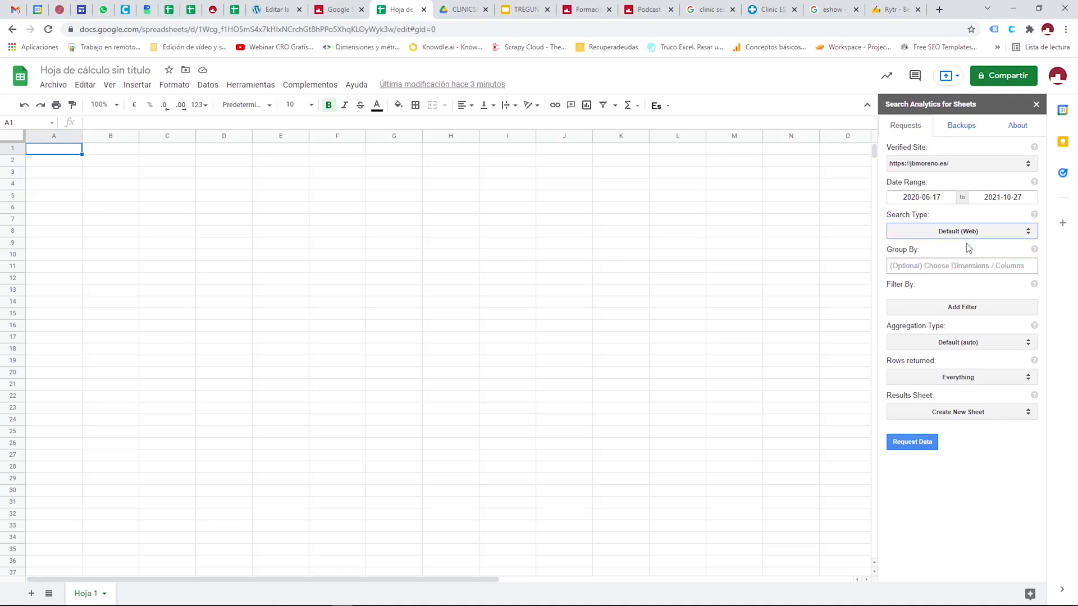
left_click(921, 268)
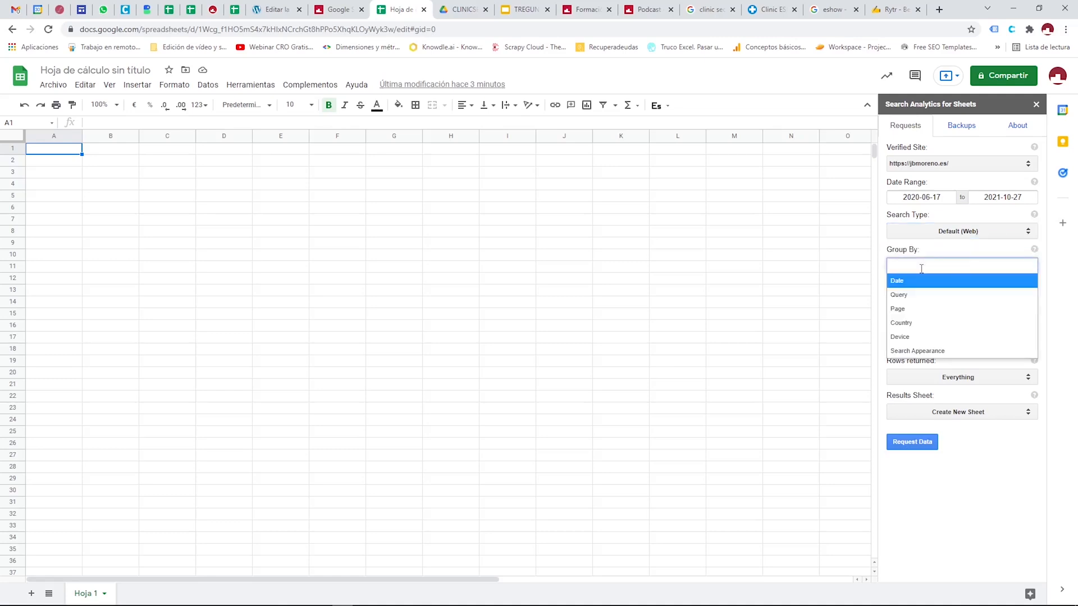
left_click(905, 302)
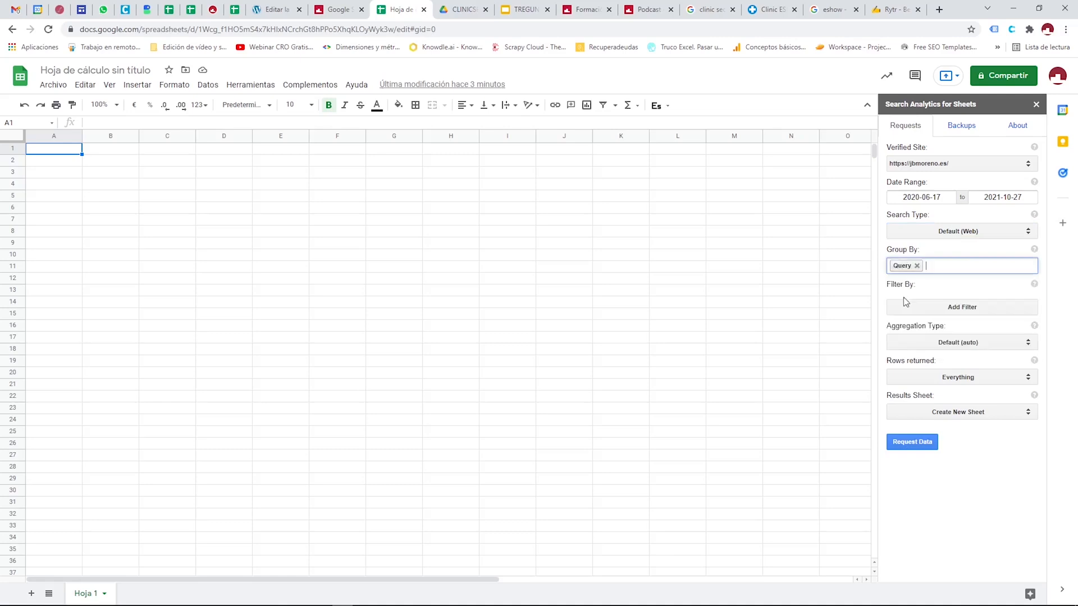
left_click(936, 264)
type("pag")
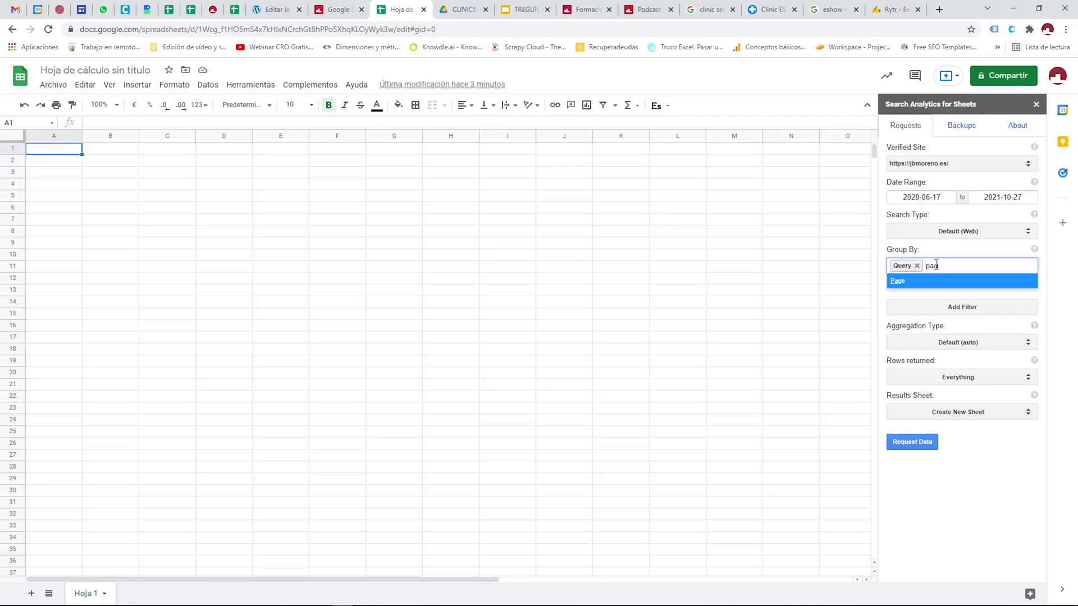
left_click(915, 282)
left_click(938, 268)
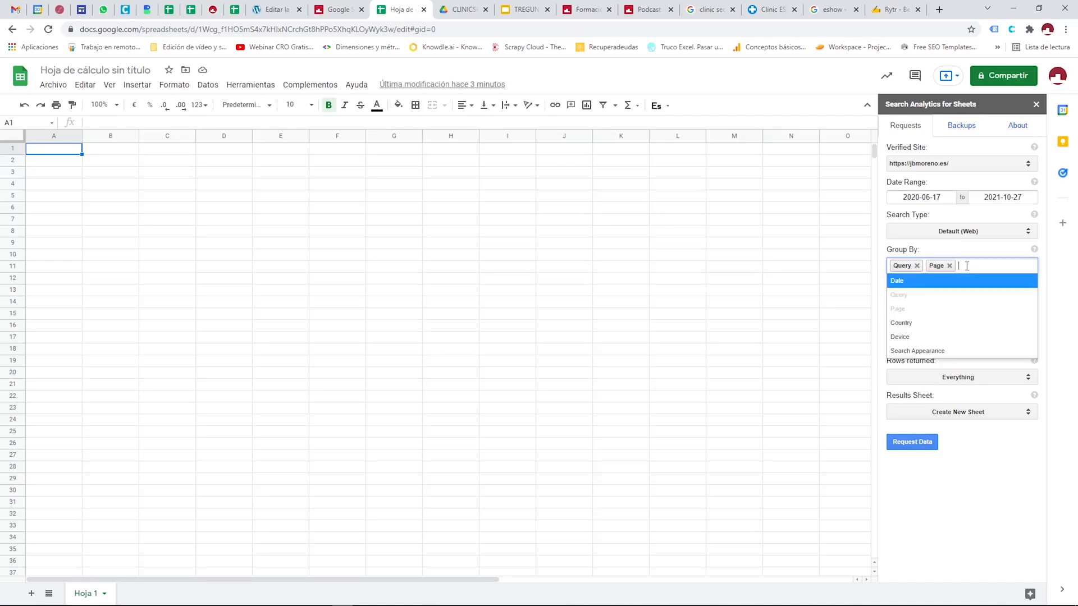
left_click(926, 327)
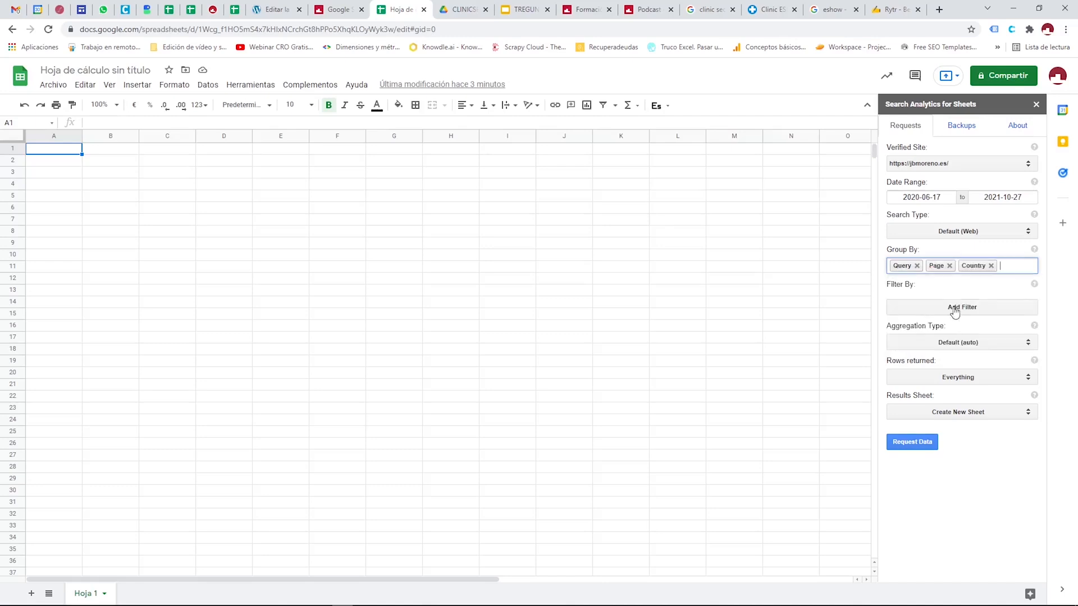
Add Device to the data grouping and create a filter where Country equals esp.
left_click(1004, 270)
left_click(932, 337)
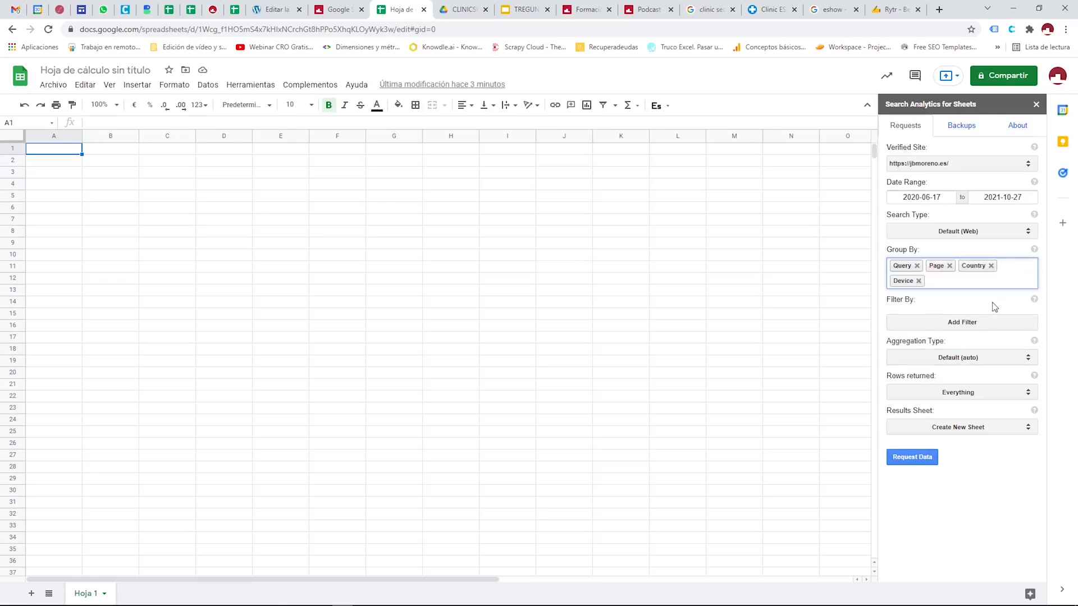
left_click(945, 328)
left_click(954, 332)
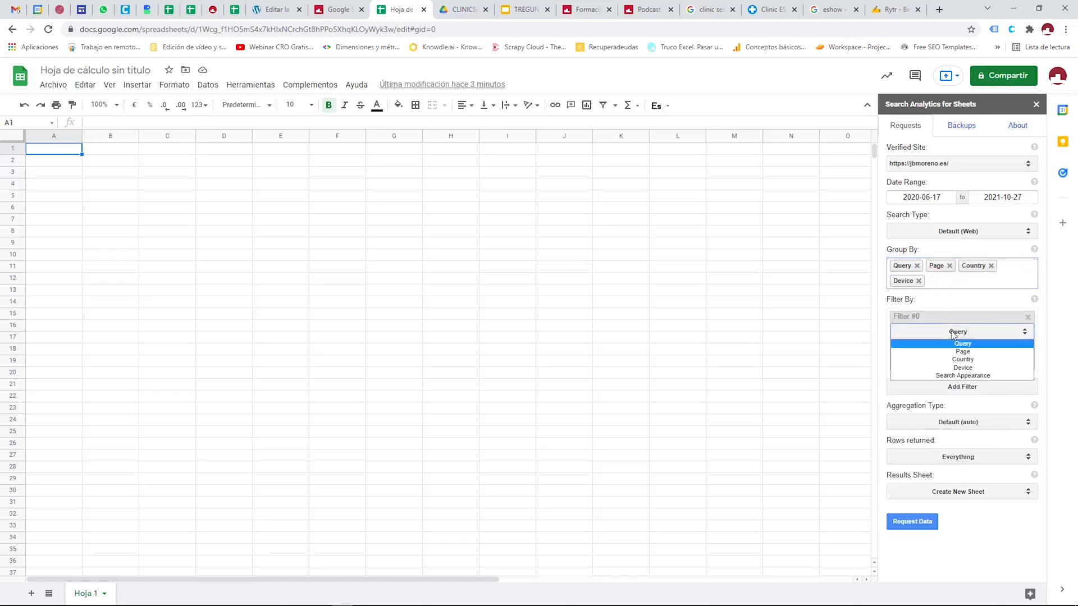
left_click(957, 359)
left_click(936, 367)
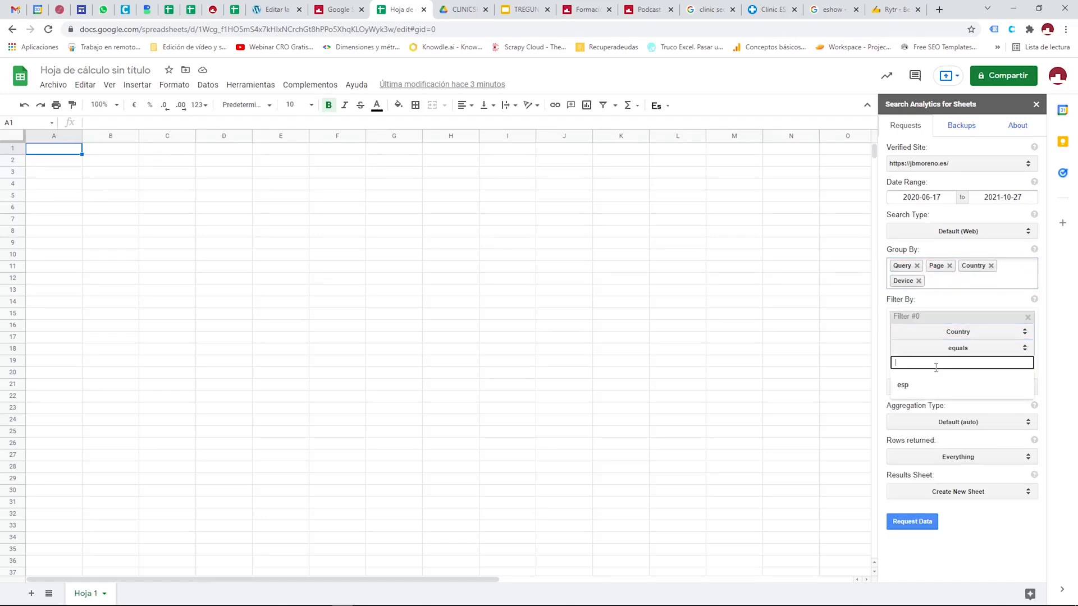
type("esp")
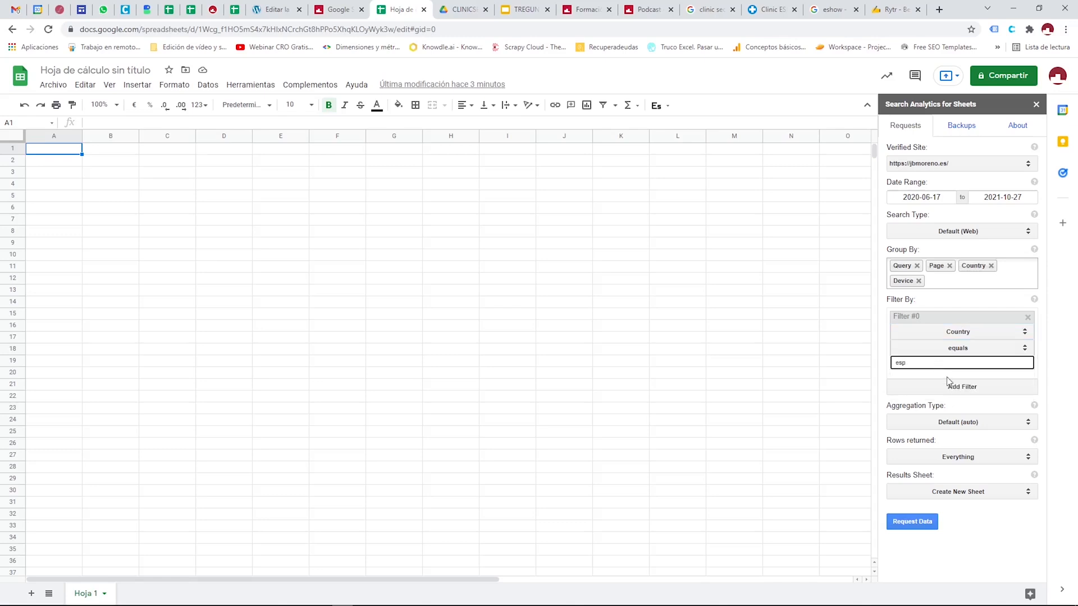
Keep the aggregation type at Default (auto) and limit the returned rows to 1000 rows.
left_click(942, 424)
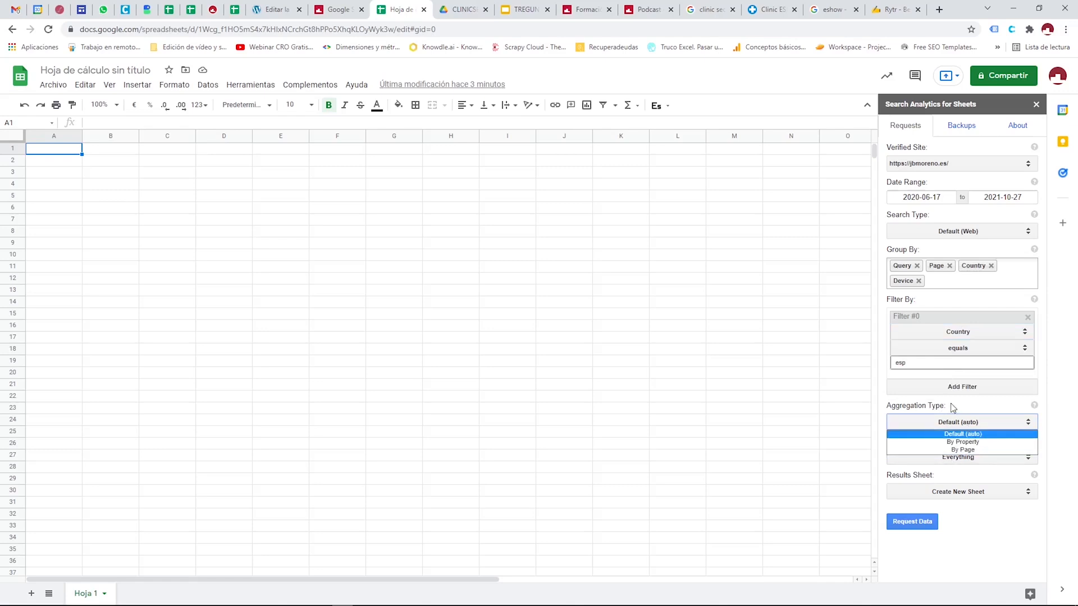
left_click(951, 404)
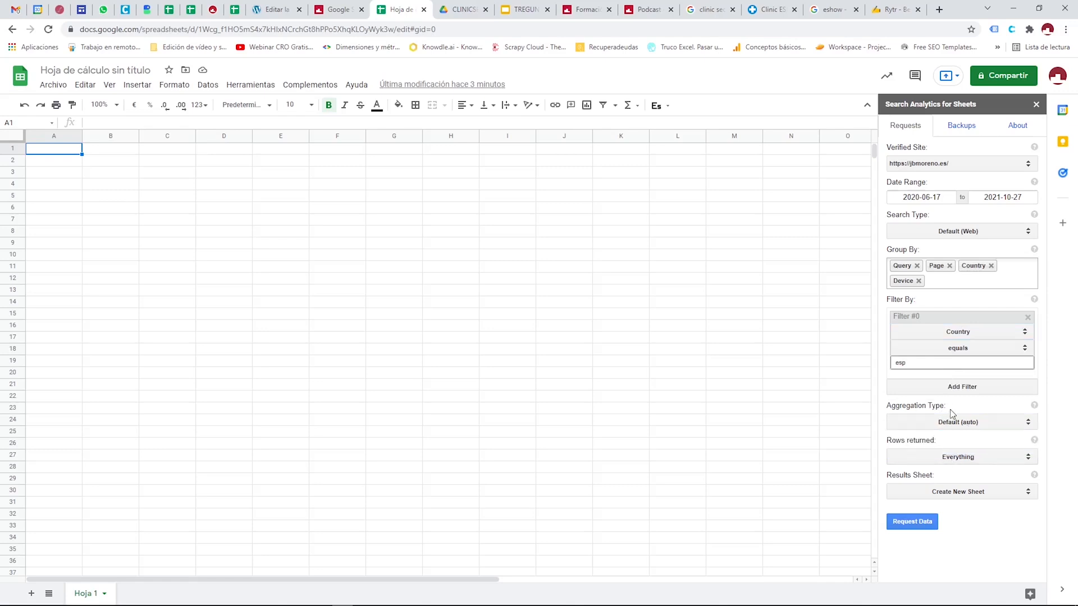
left_click(943, 459)
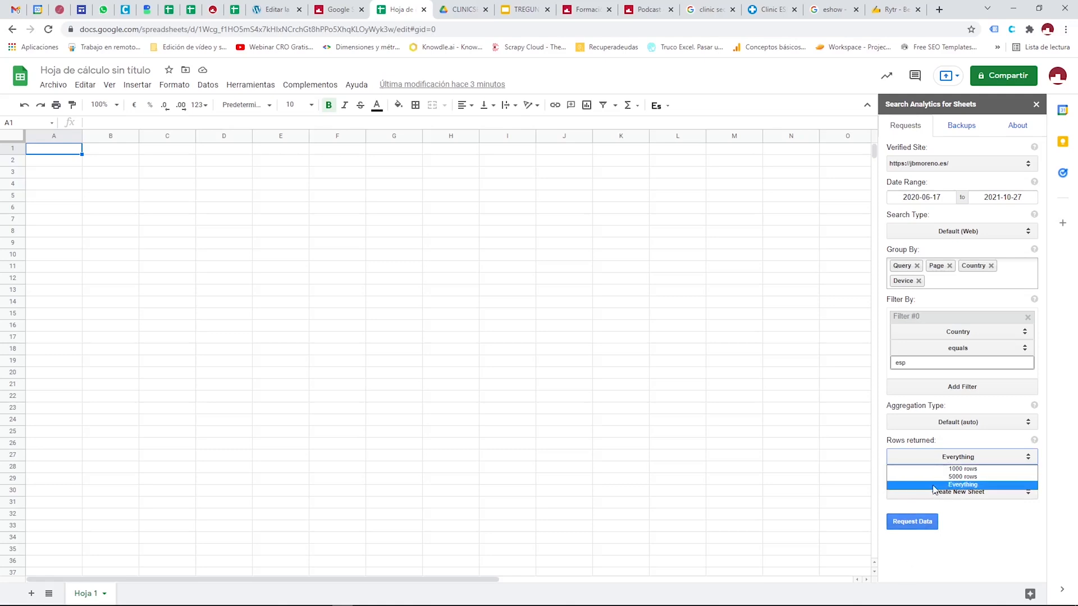
left_click(964, 486)
left_click(952, 458)
left_click(948, 479)
left_click(950, 457)
left_click(946, 469)
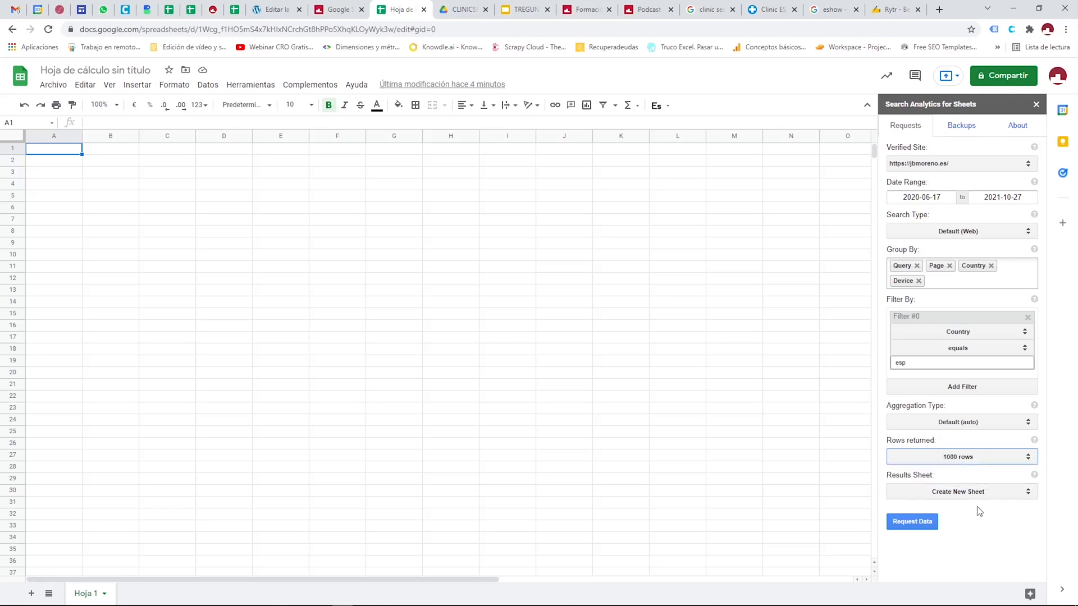
Request the Search Console data with Hoja 1 as the results sheet, and widen the Page column.
left_click(953, 493)
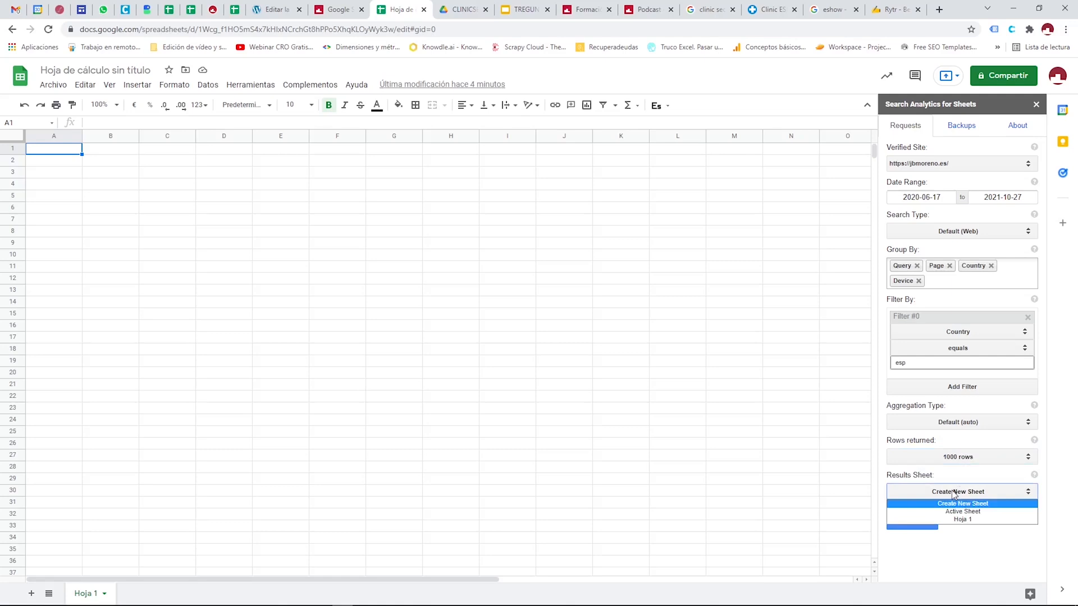
left_click(962, 520)
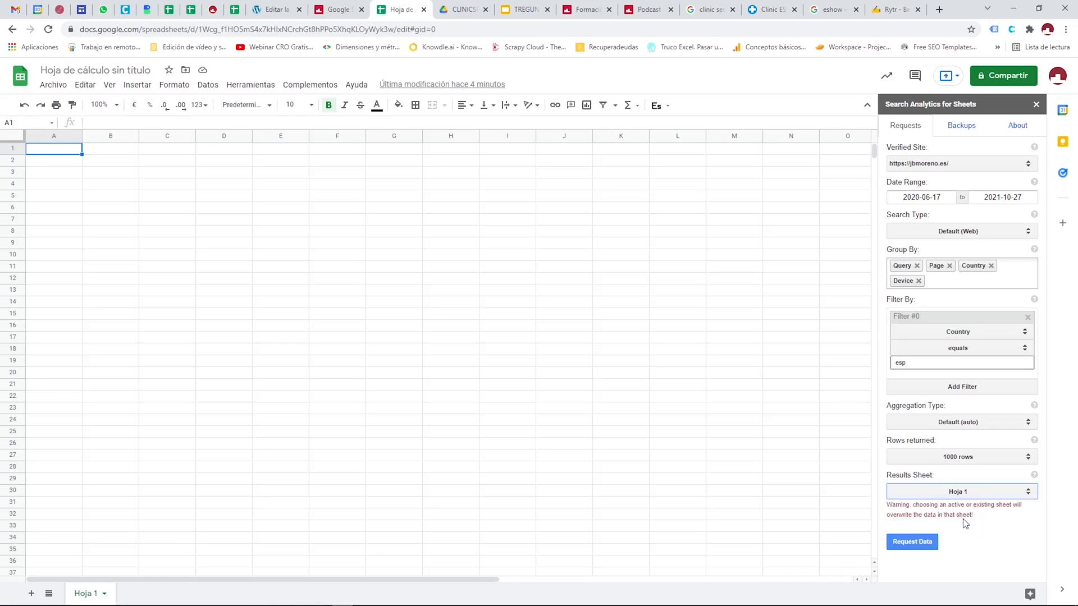
left_click(905, 548)
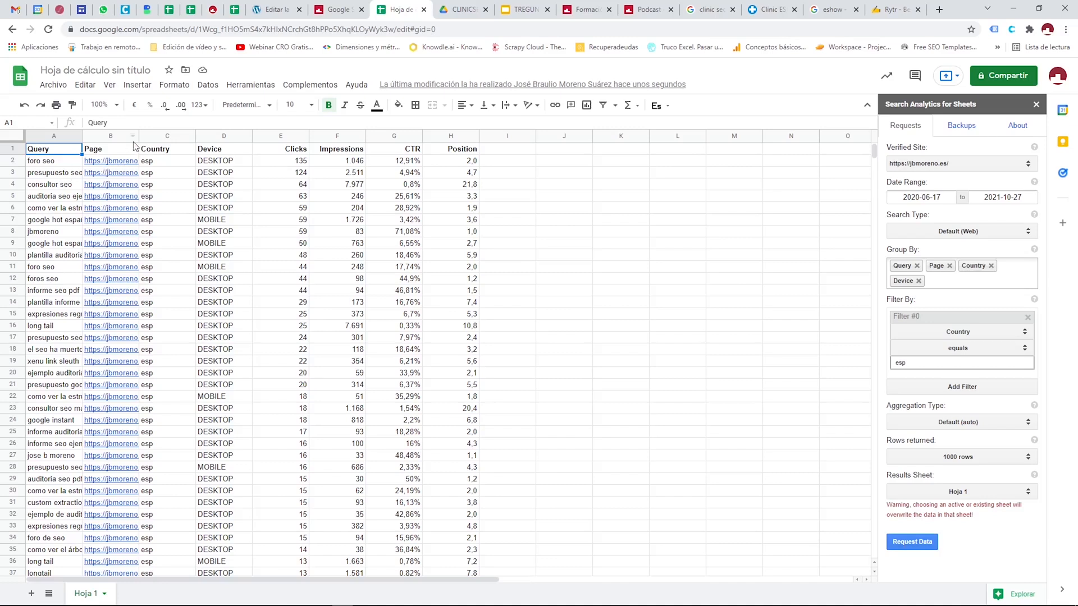
left_click_drag(138, 135, 219, 134)
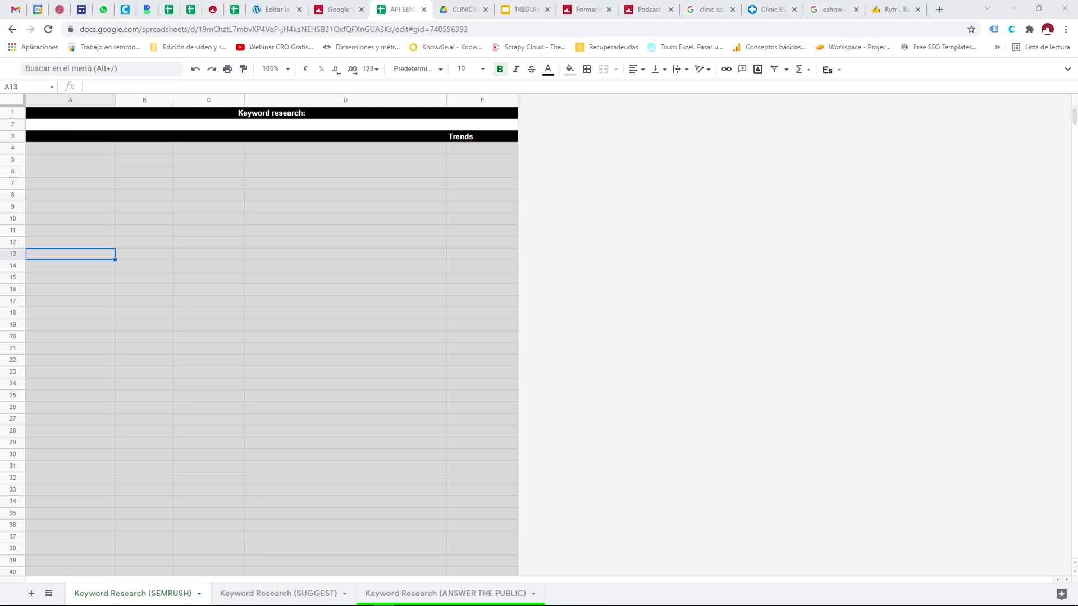
Enter mobiliario as the research keyword in row 2 of the Keyword Research (SEMRUSH) sheet.
left_click(318, 127)
type("mobiliari")
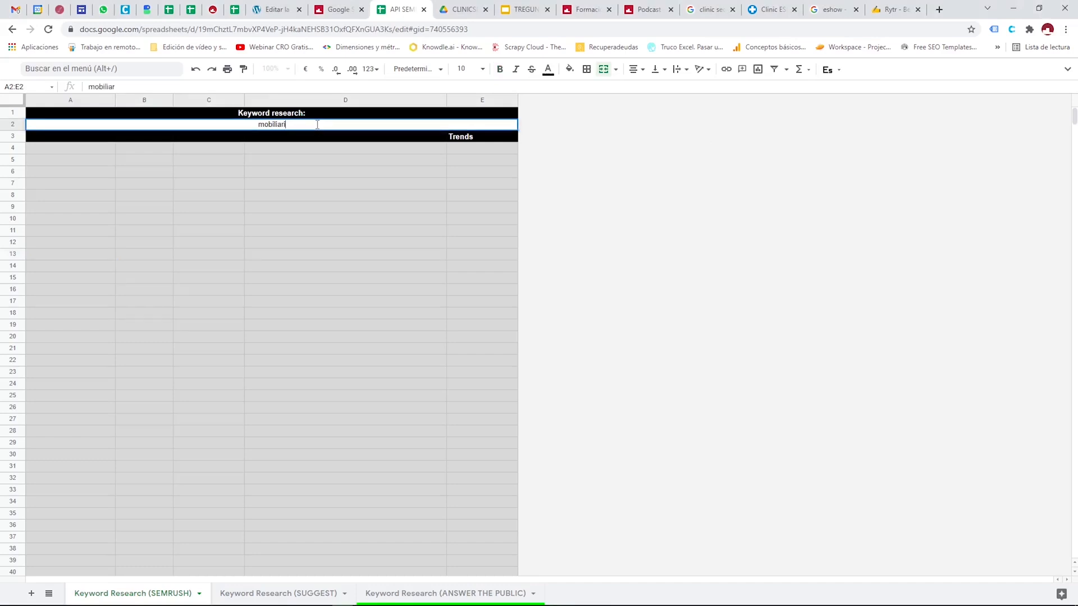
key("Return")
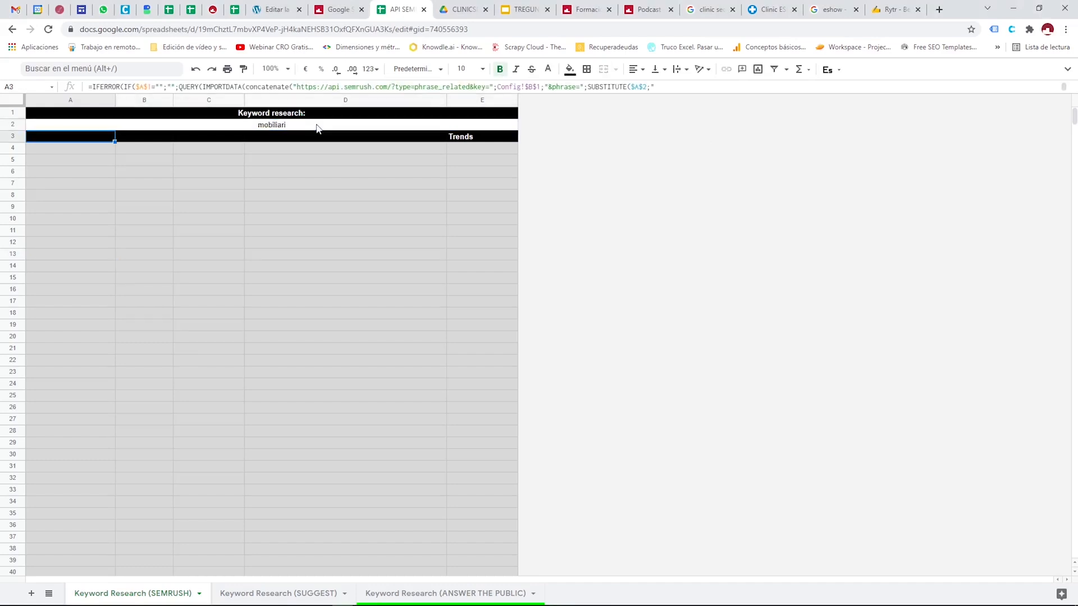
left_click(318, 126)
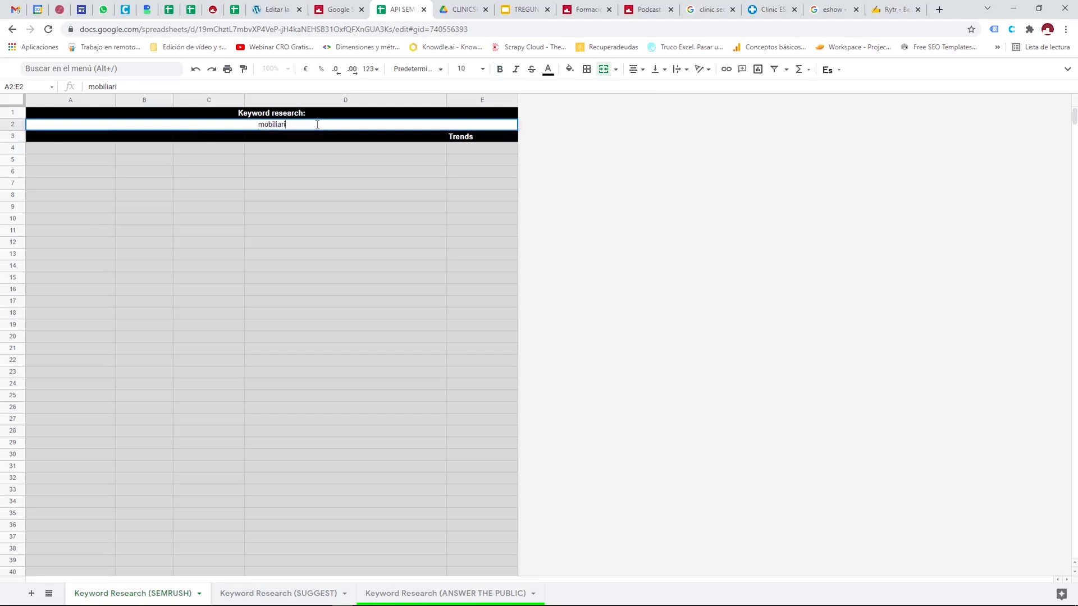
type("mobiliario")
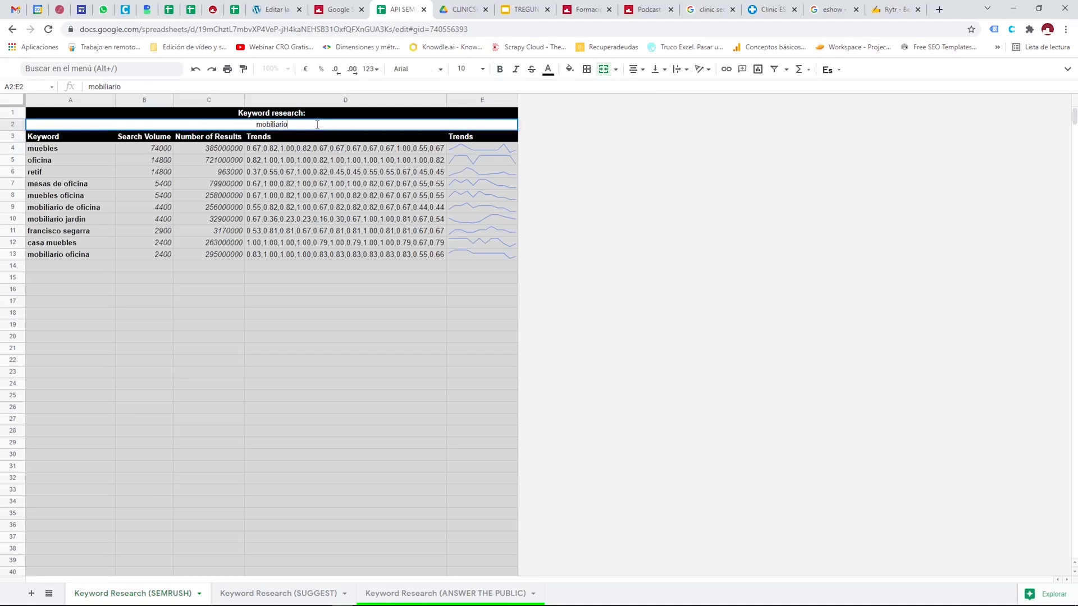
key("Return")
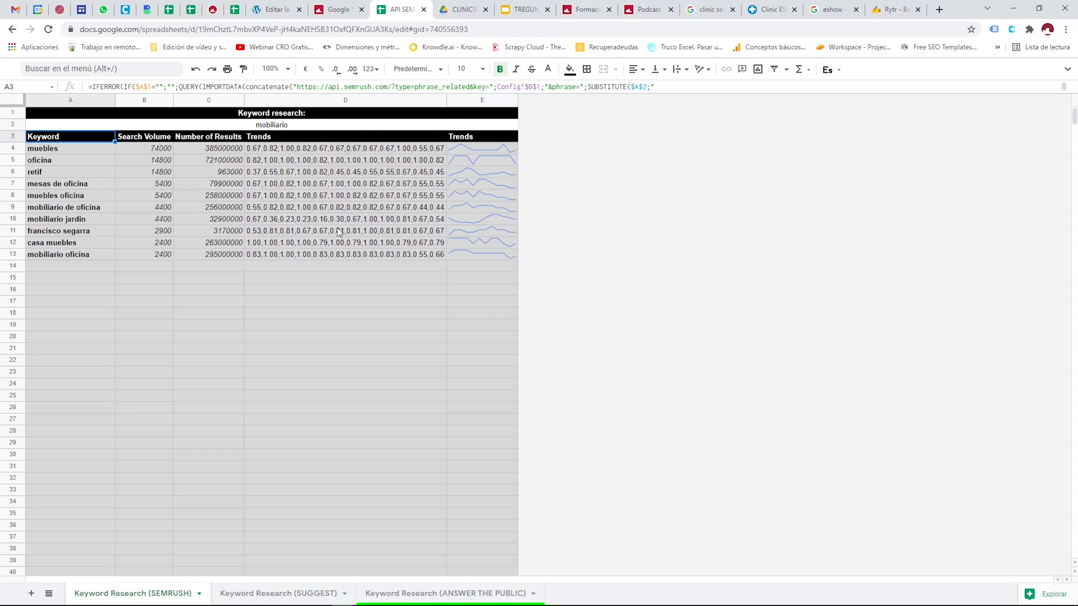
Enter consultor seo as the research keyword in cell A2 of the Keyword Research (SUGGEST) sheet.
left_click(240, 595)
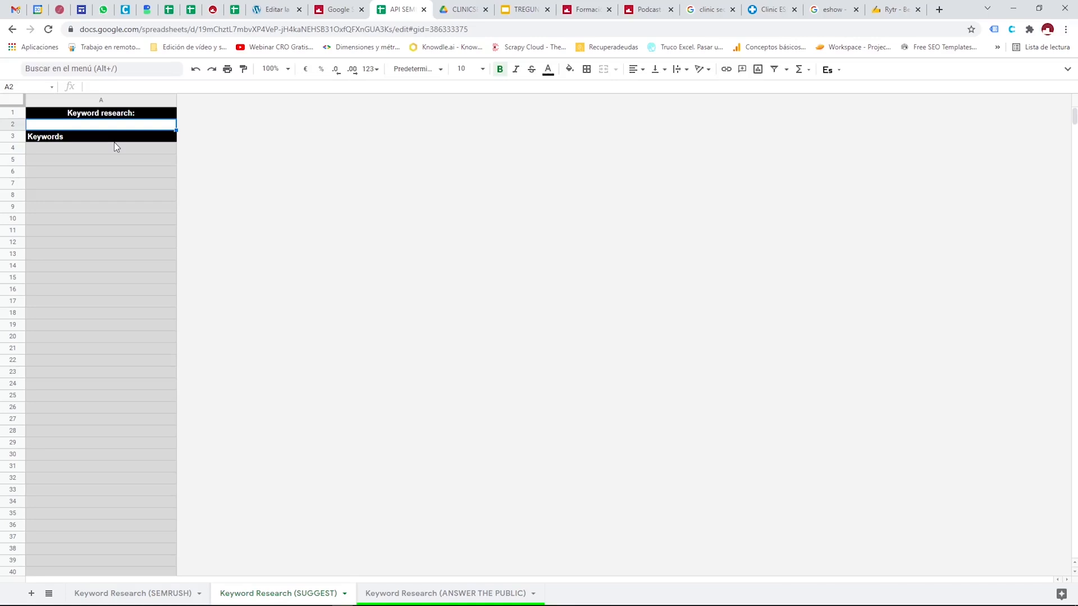
type("consultor seo")
key("Return")
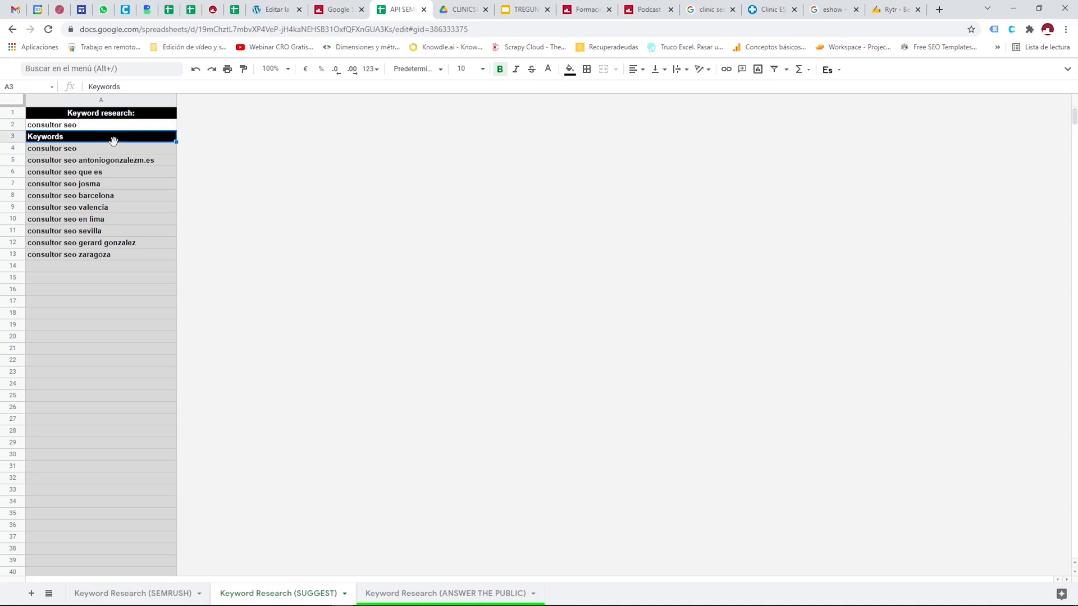
Copy the Google autocomplete URL portion of the formula in cell A4 and paste it as the address in a new browser tab.
key("Down")
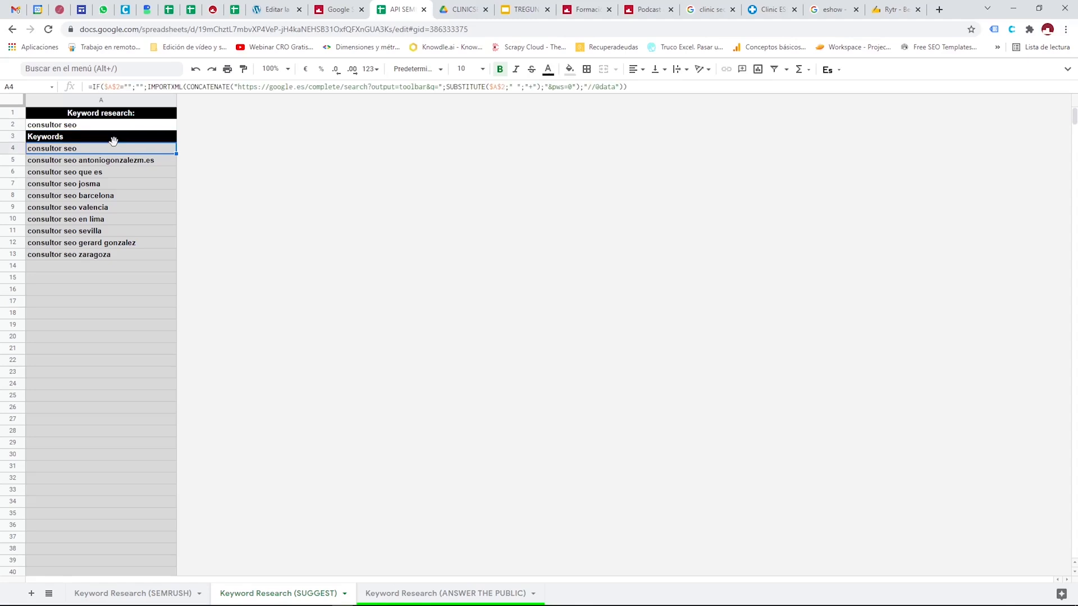
left_click_drag(238, 87, 571, 90)
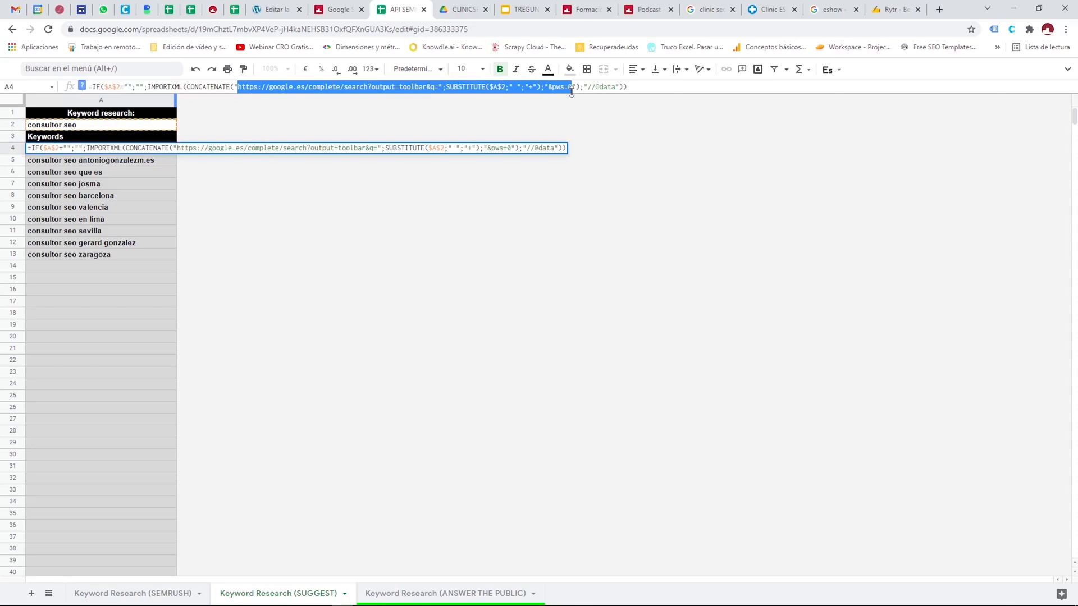
key("ctrl+c")
key("ctrl+t")
key("ctrl+v")
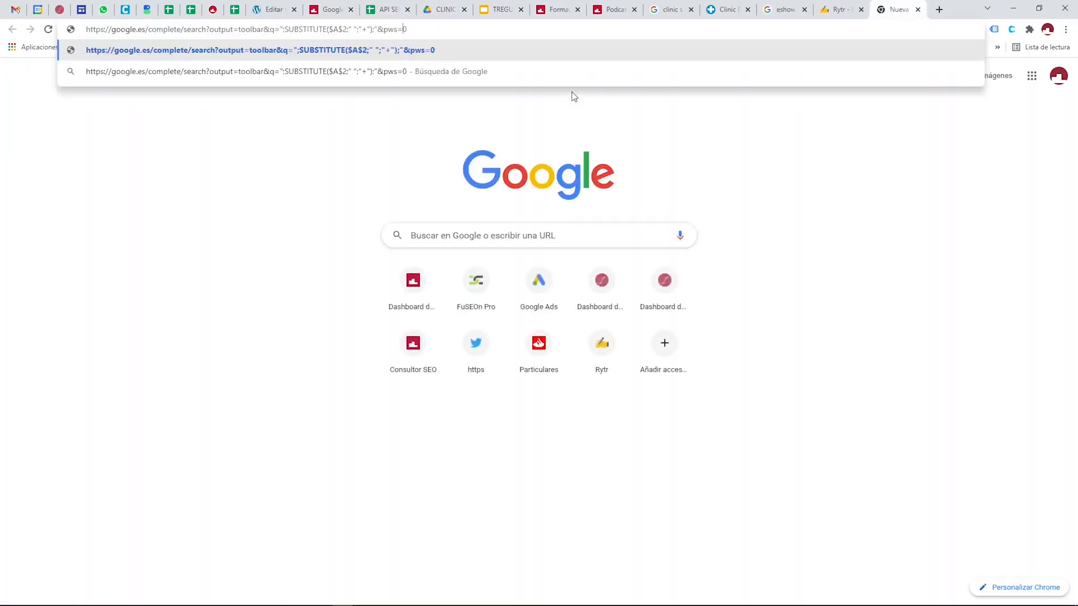
Replace the SUBSTITUTE expression in the pasted URL with consultor+sea and load the suggestions.
key("Left")
key("Left")
key("Left")
key("Left")
key("ctrl+shift+Left")
key("ctrl+shift+Left")
key("ctrl+shift+Left")
key("ctrl+shift+Left")
key("shift+Left")
key("shift+Left")
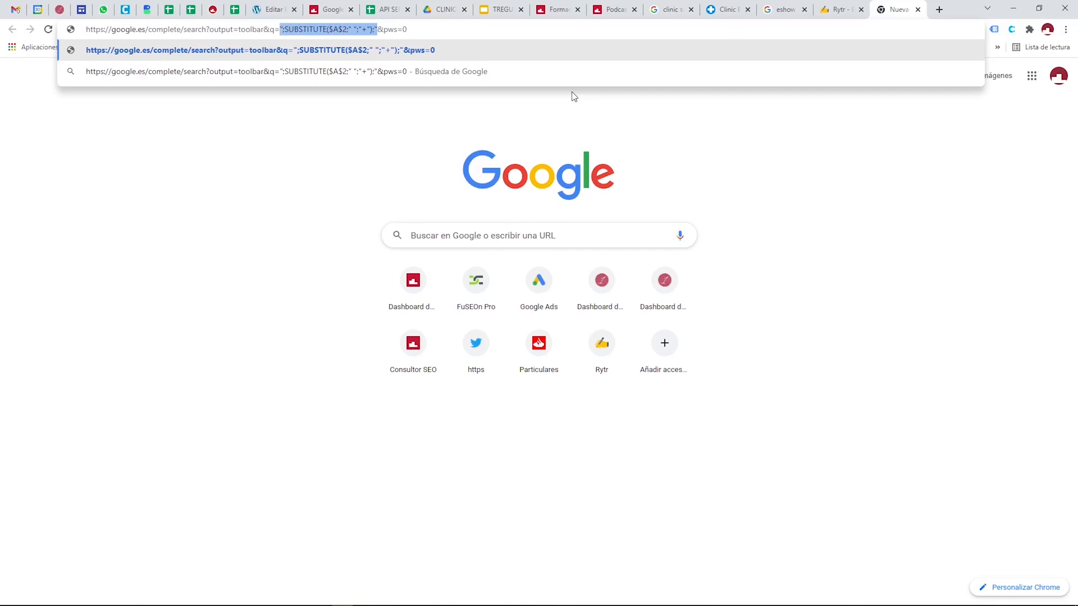
type("consy")
key("BackSpace")
type("ultor")
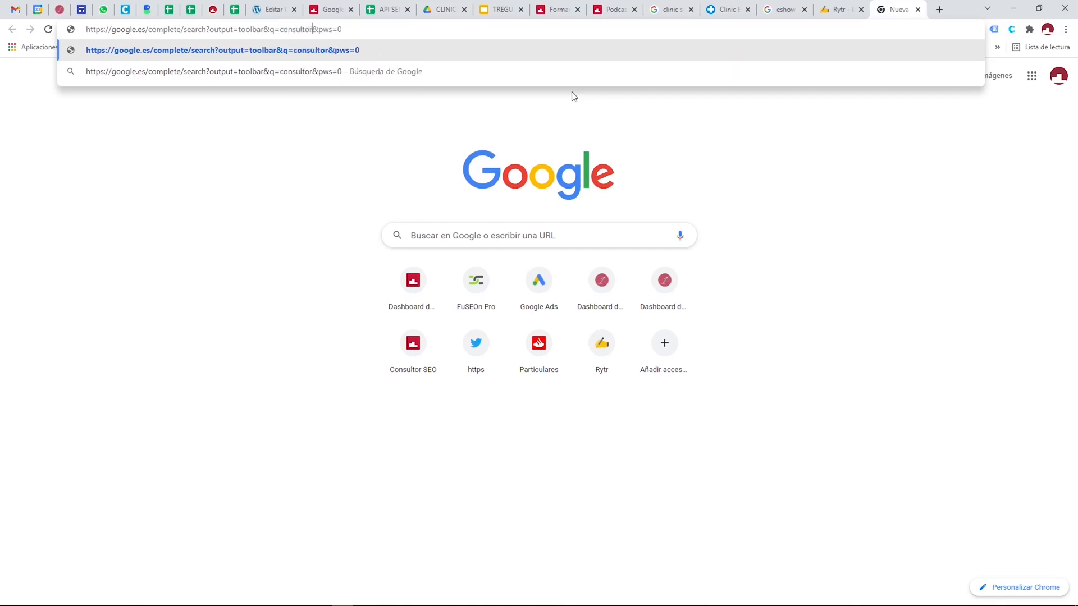
type("+")
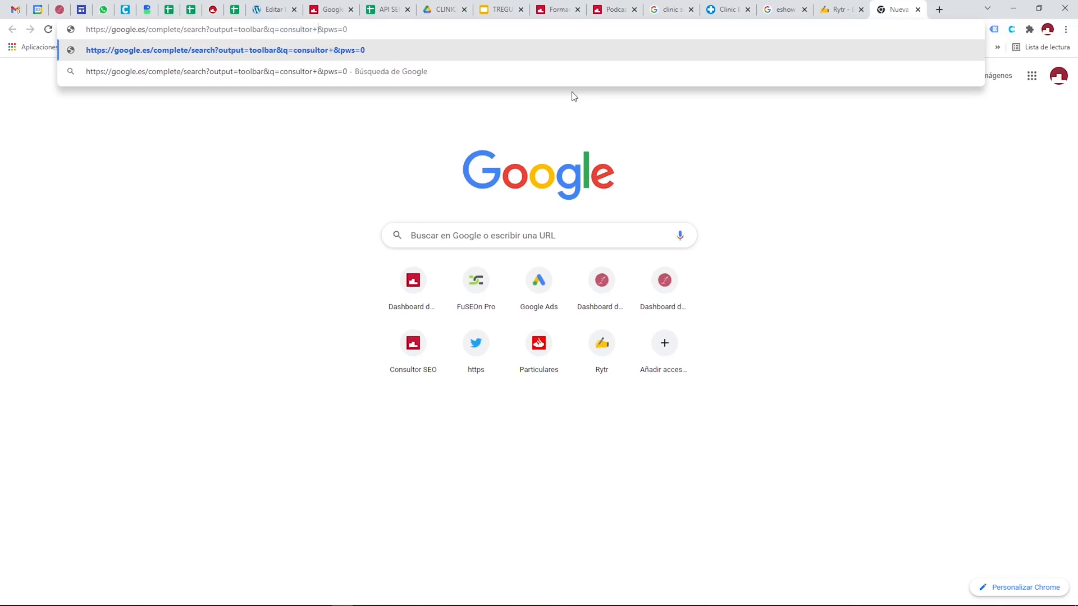
type("sea")
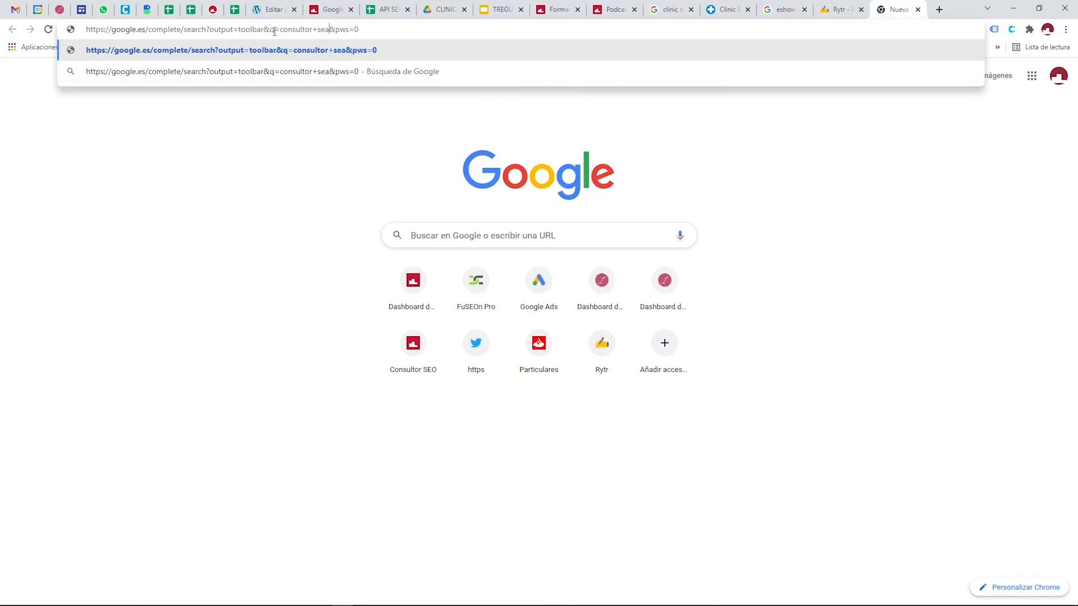
key("Return")
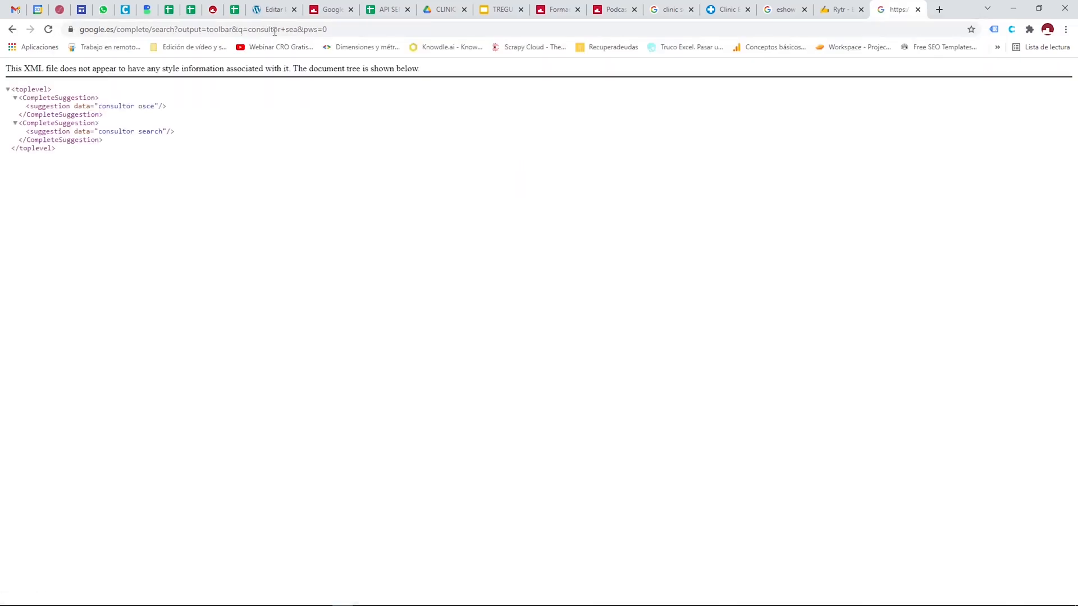
Change the query in the URL to consultor+seo and reload the suggestions.
left_click(289, 31)
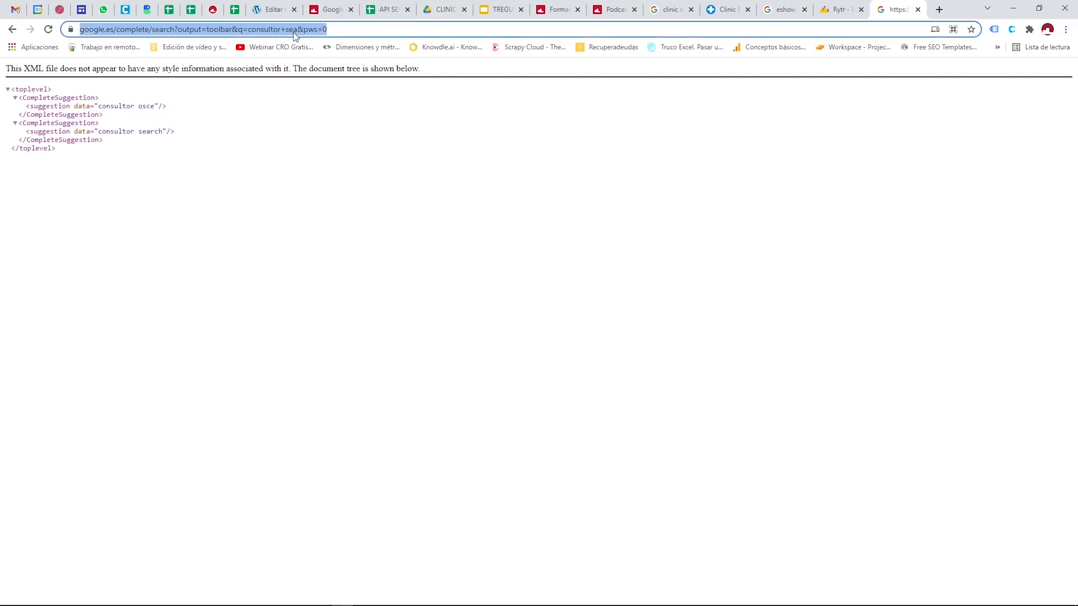
left_click(294, 31)
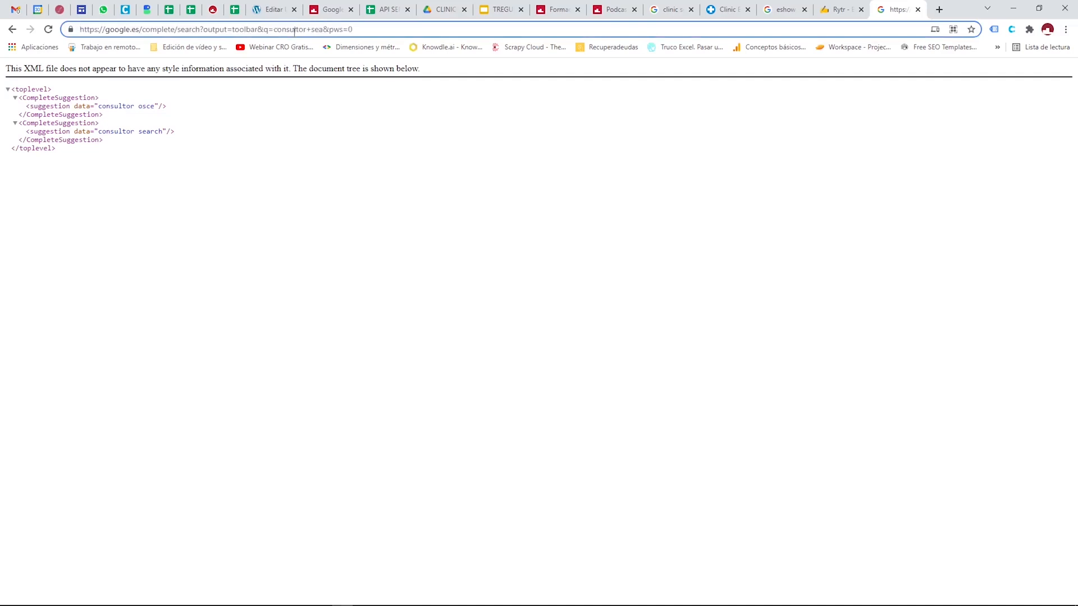
key("Delete")
type("o")
key("Return")
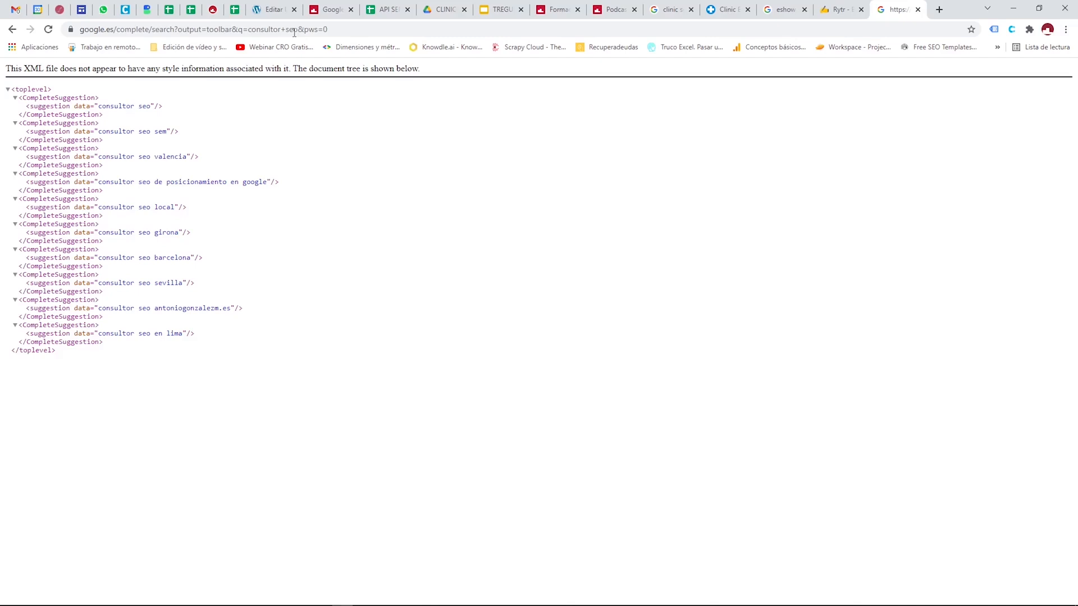
Load the suggestions for the query mobiliario, and return to the keyword research spreadsheet, leaving the A4 formula without changes.
left_click_drag(247, 29, 299, 31)
type("mobiliar")
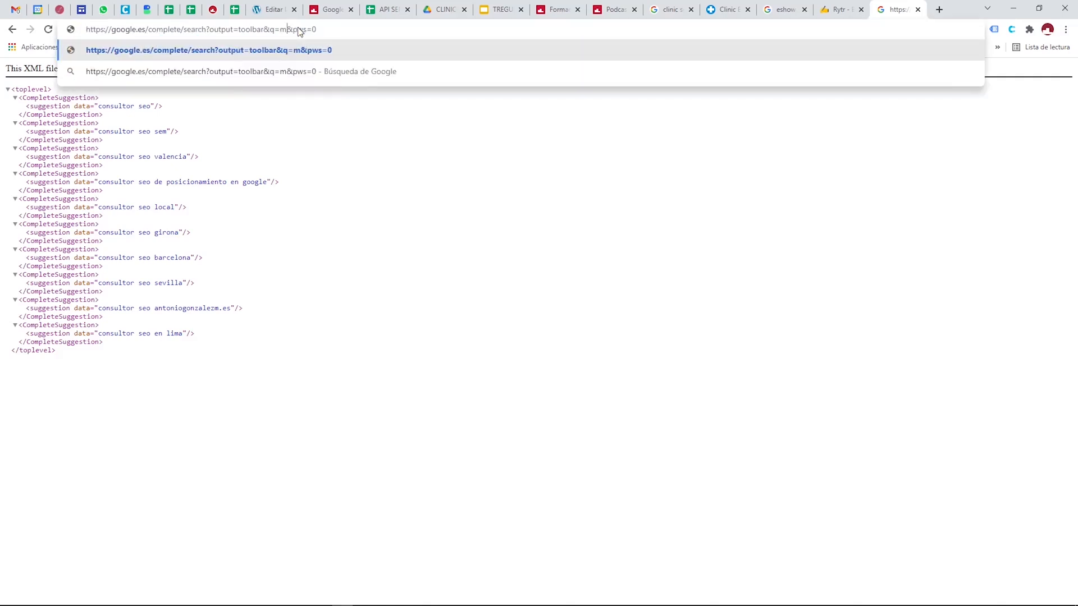
type("io")
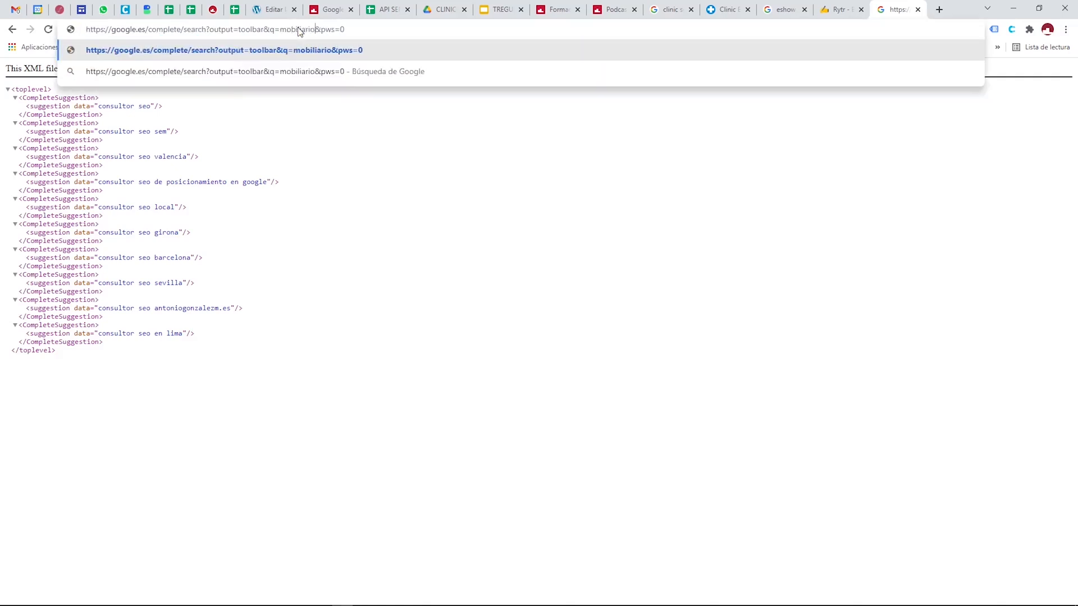
key("Return")
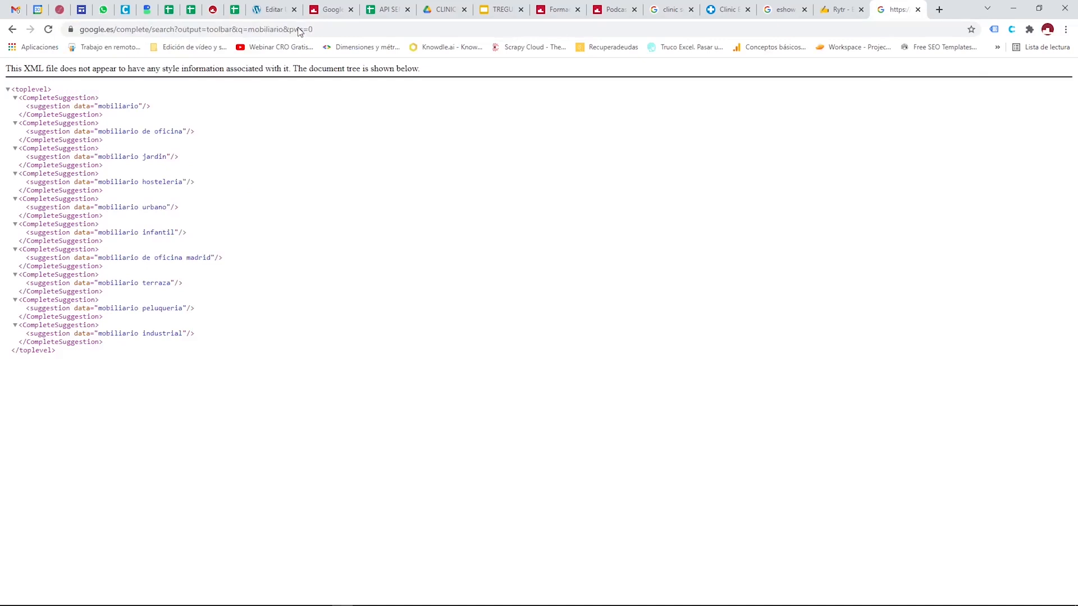
left_click(393, 10)
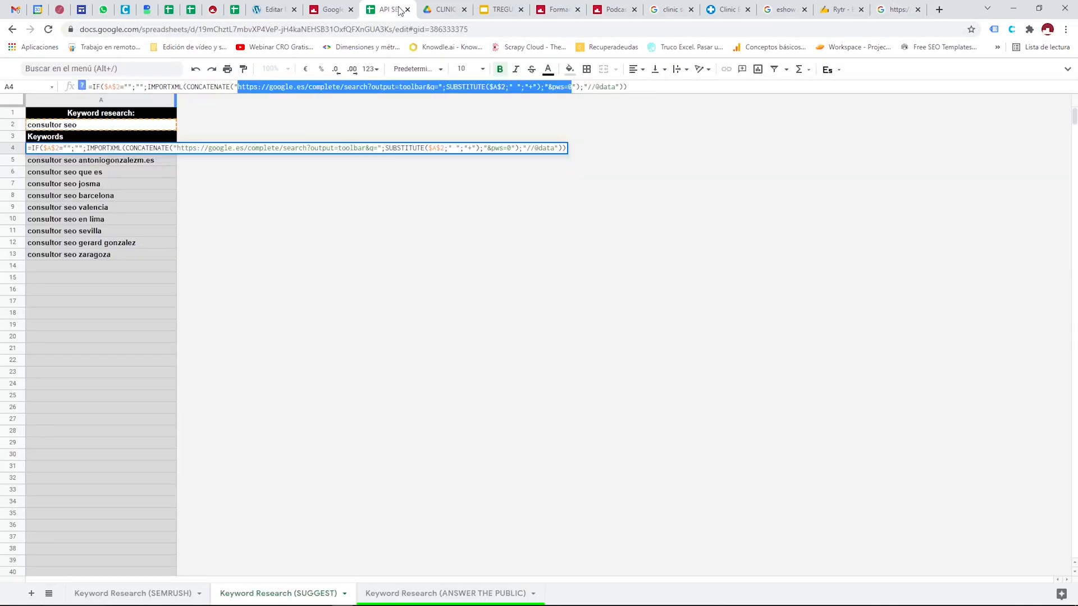
key("Escape")
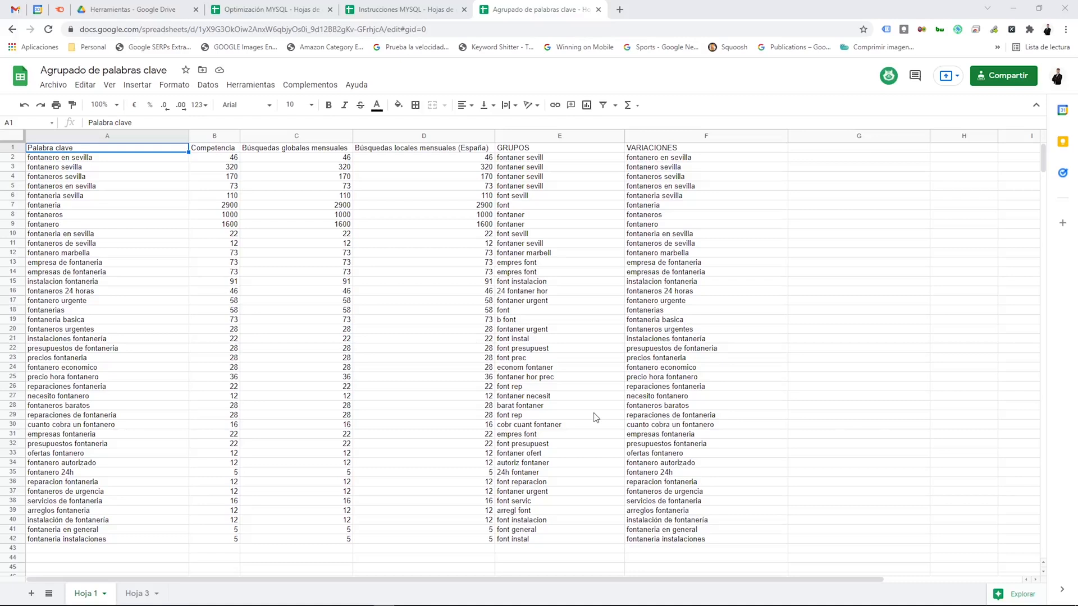
Open the script editor of the keyword grouping spreadsheet, examine the GroupBy function's name in Código.gs, and return to the sheet.
left_click(246, 85)
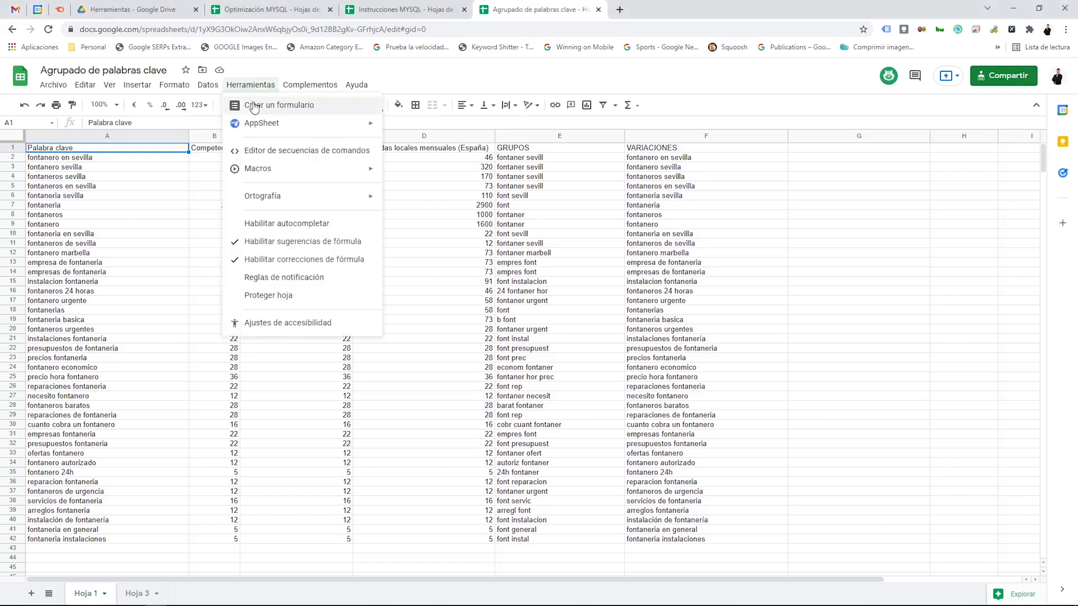
mouse_move(204, 90)
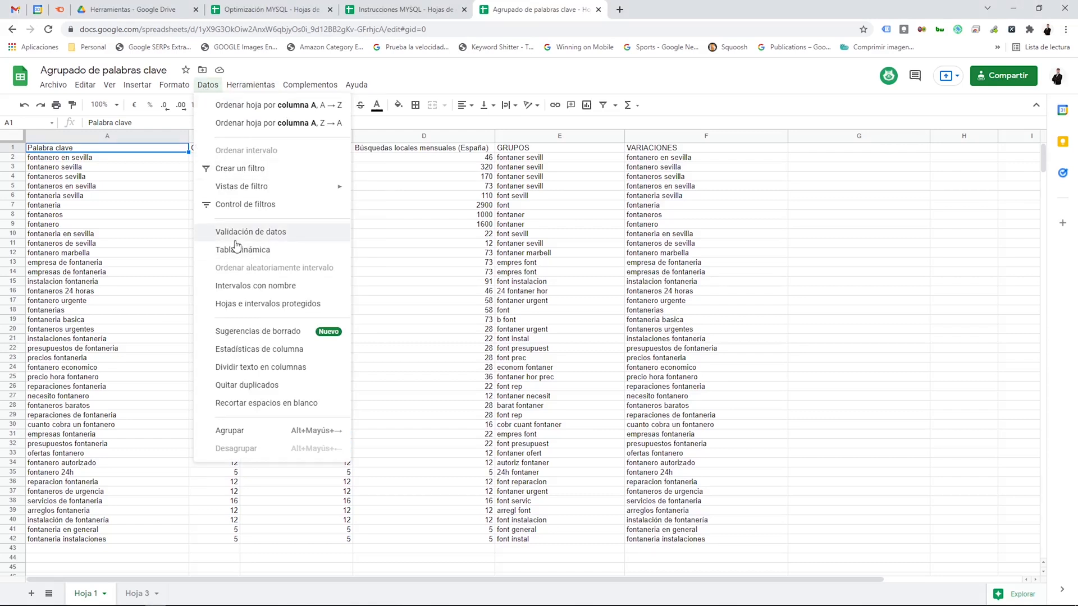
mouse_move(253, 87)
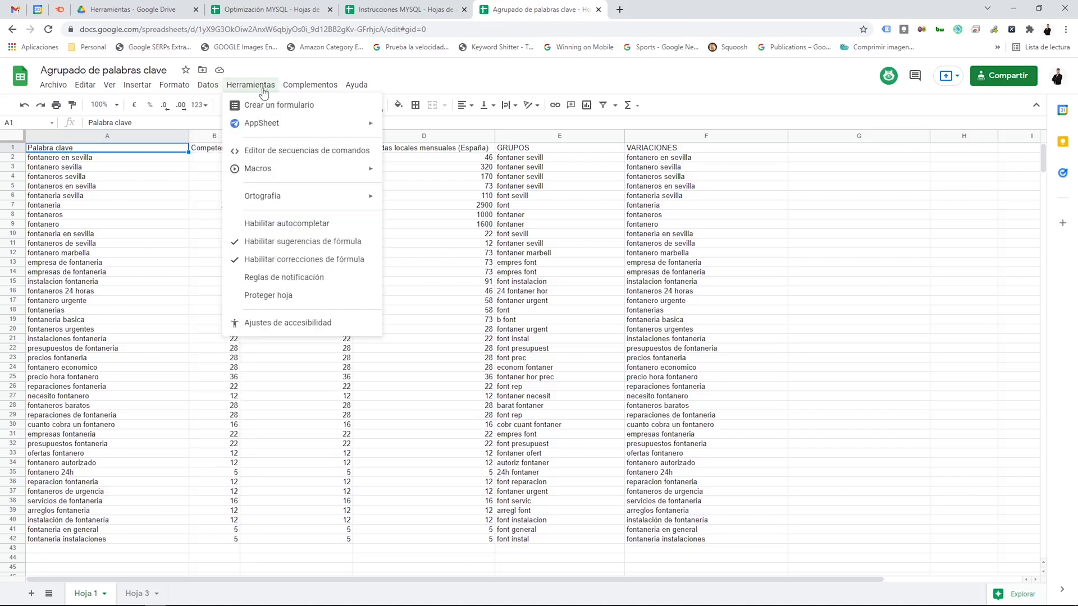
left_click(268, 150)
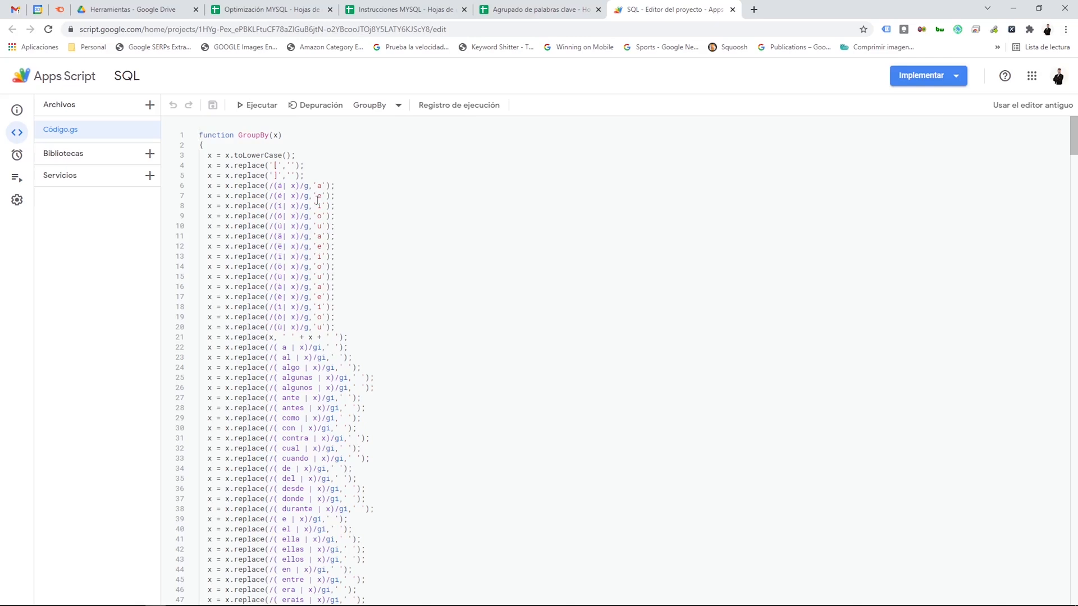
double_click(252, 136)
left_click(732, 10)
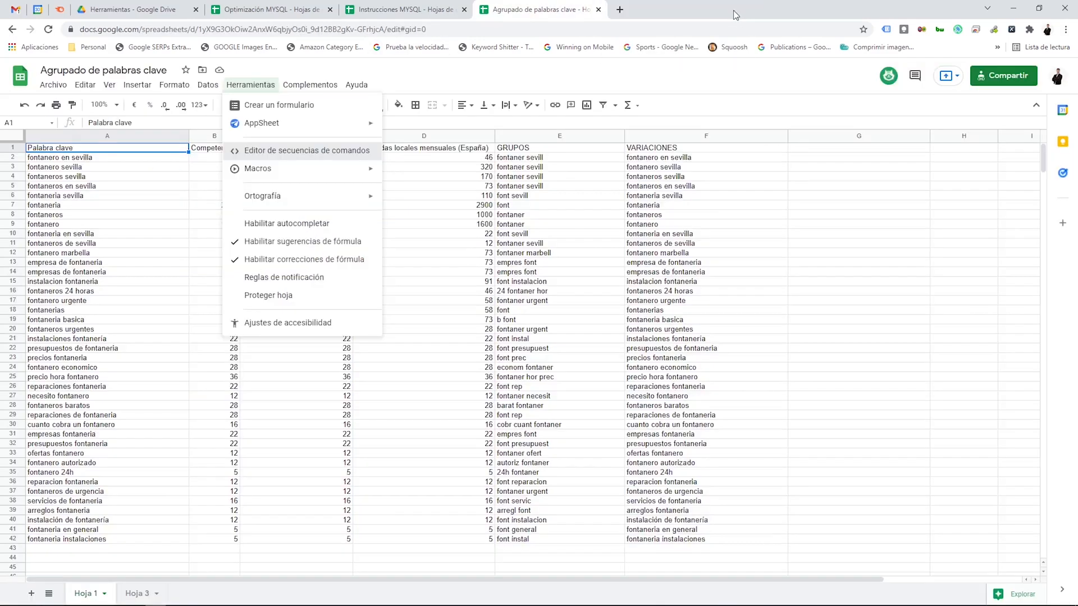
Compare the keyword in A2 with its group in column E and inspect the groupby formula in cell E3.
left_click(551, 160)
key("Left")
key("Left")
key("Left")
key("Left")
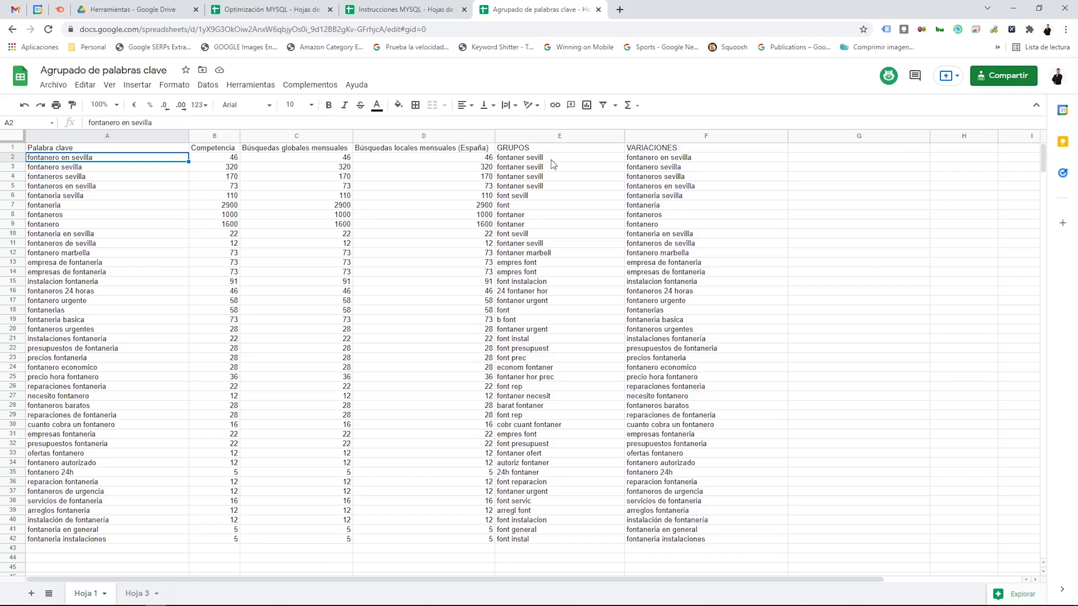
left_click(512, 168)
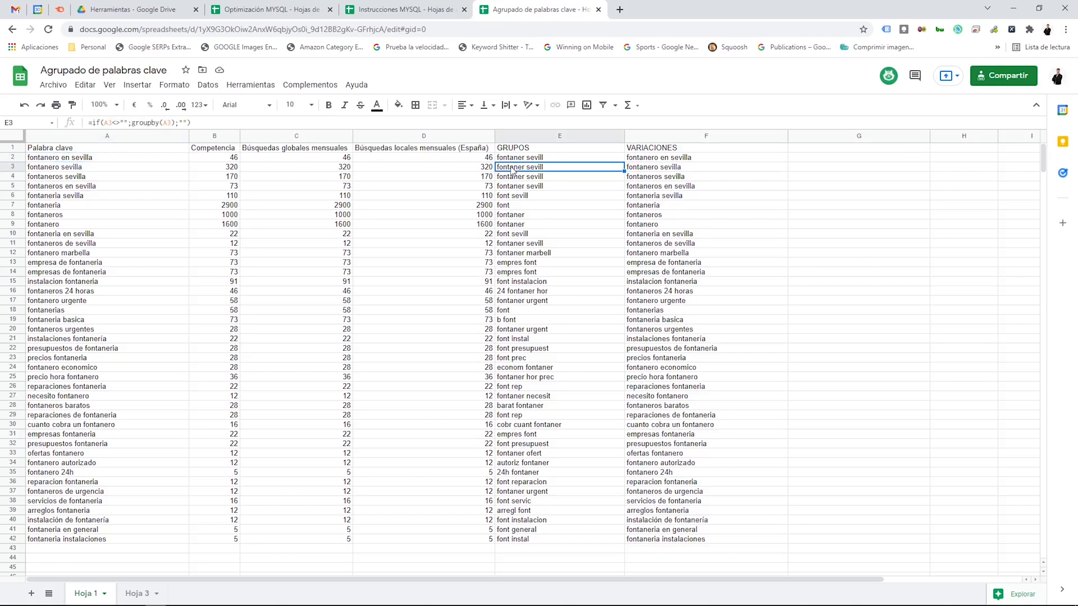
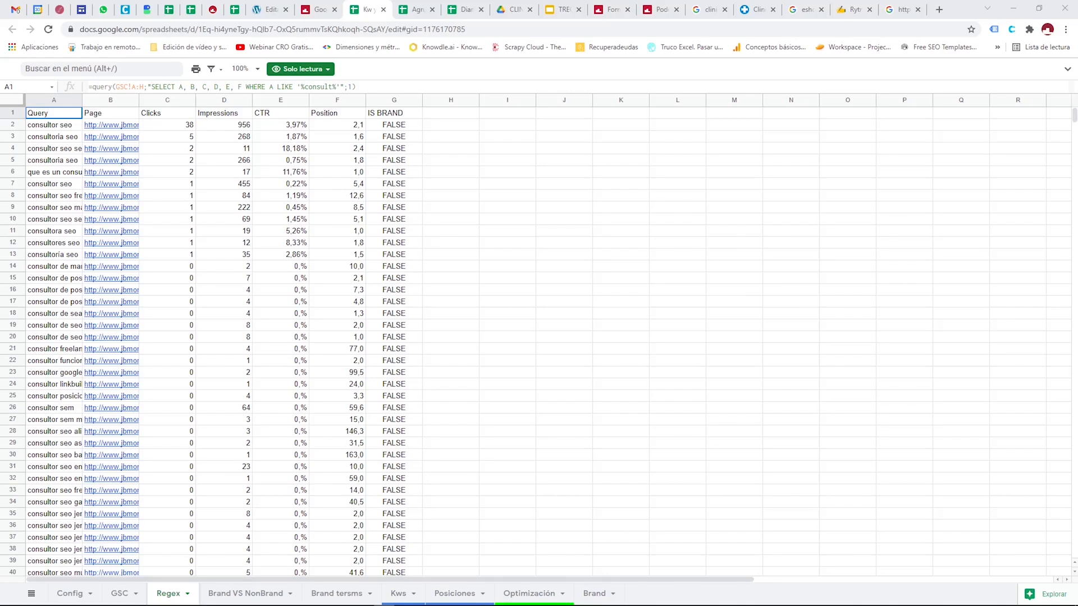
Inspect the REGEXMATCH formula in cell G2 of the Regex sheet and its IS BRAND header.
left_click(377, 125)
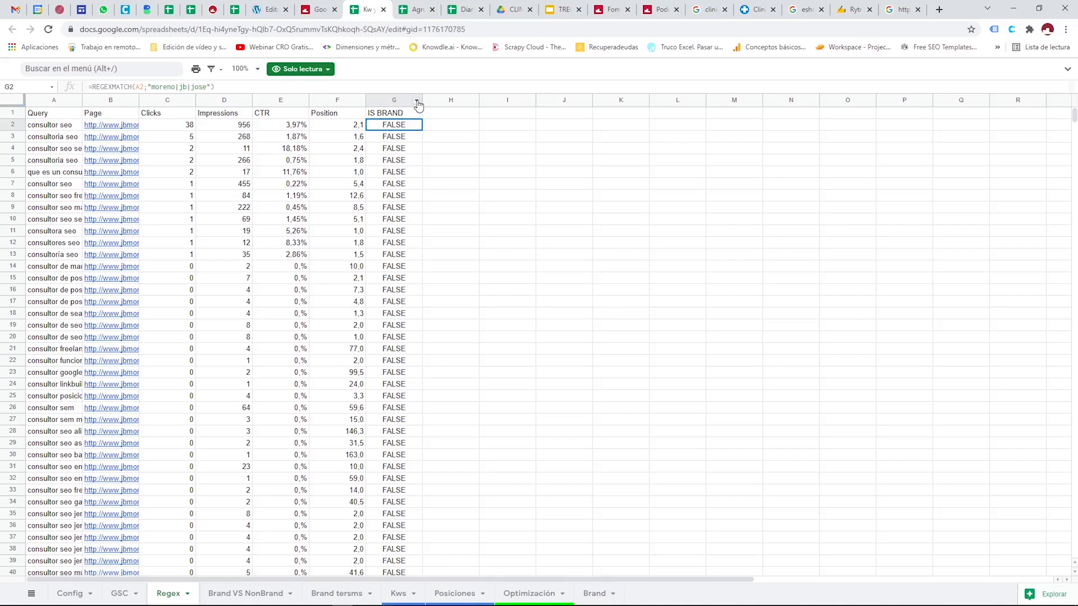
left_click(394, 115)
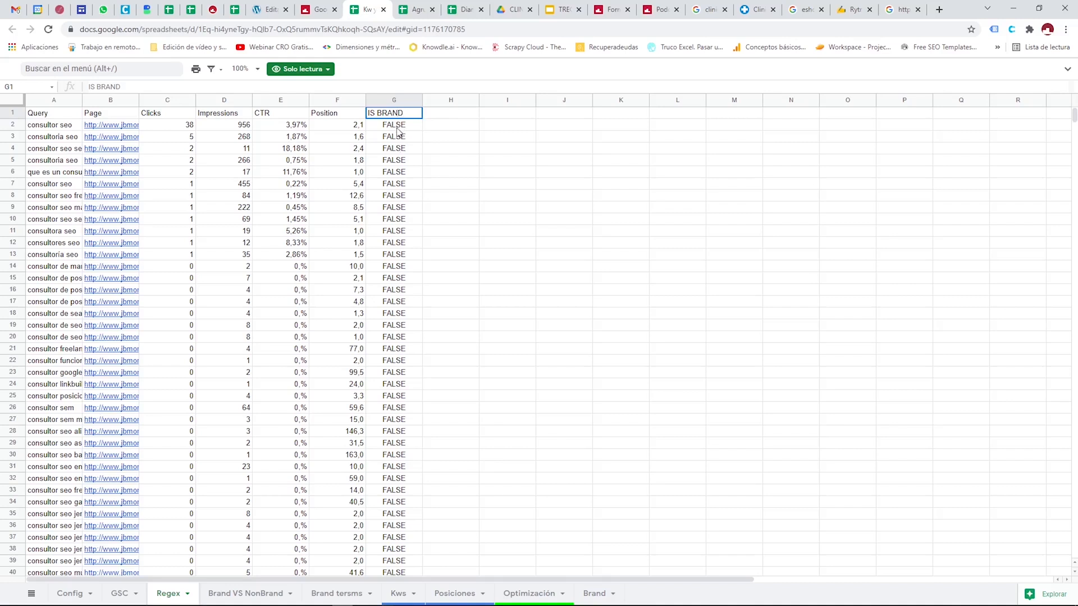
Examine the Brand VS NonBrand pie chart of clicks and check the Brand tersms sheet.
left_click(257, 594)
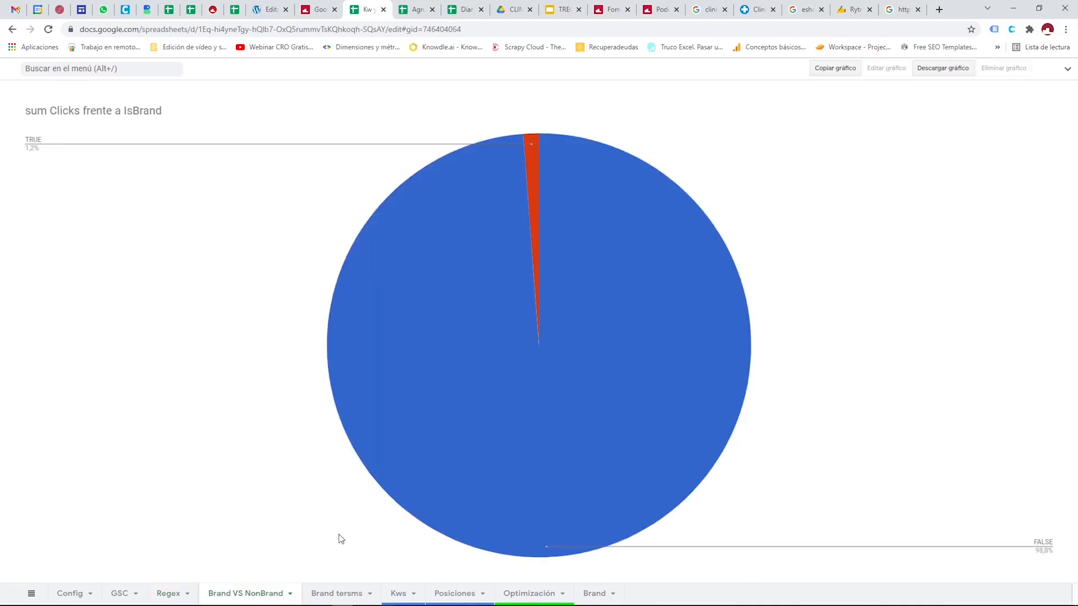
left_click(336, 594)
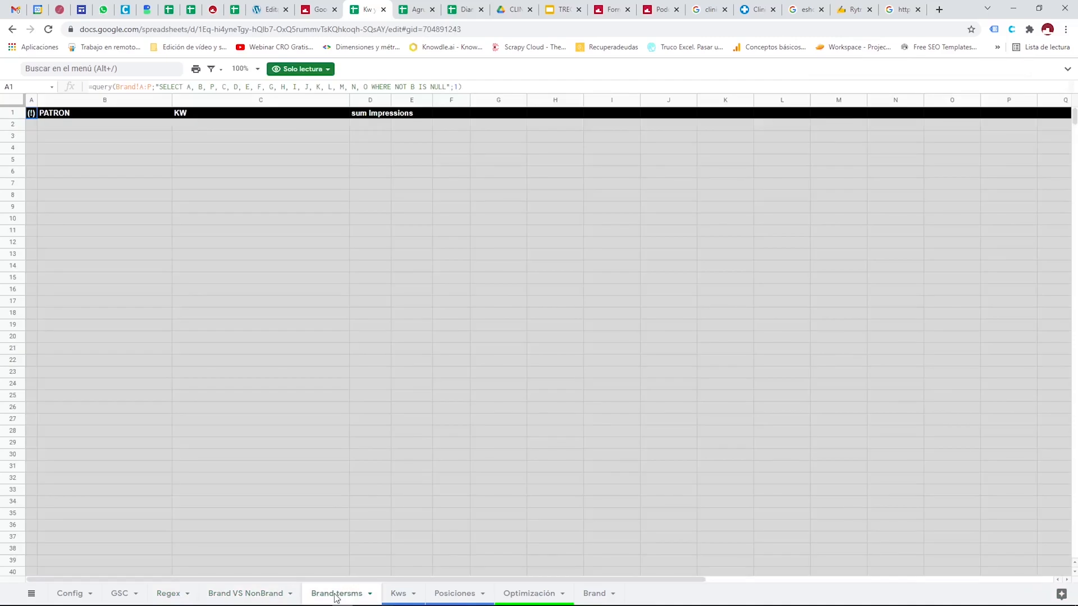
left_click(268, 595)
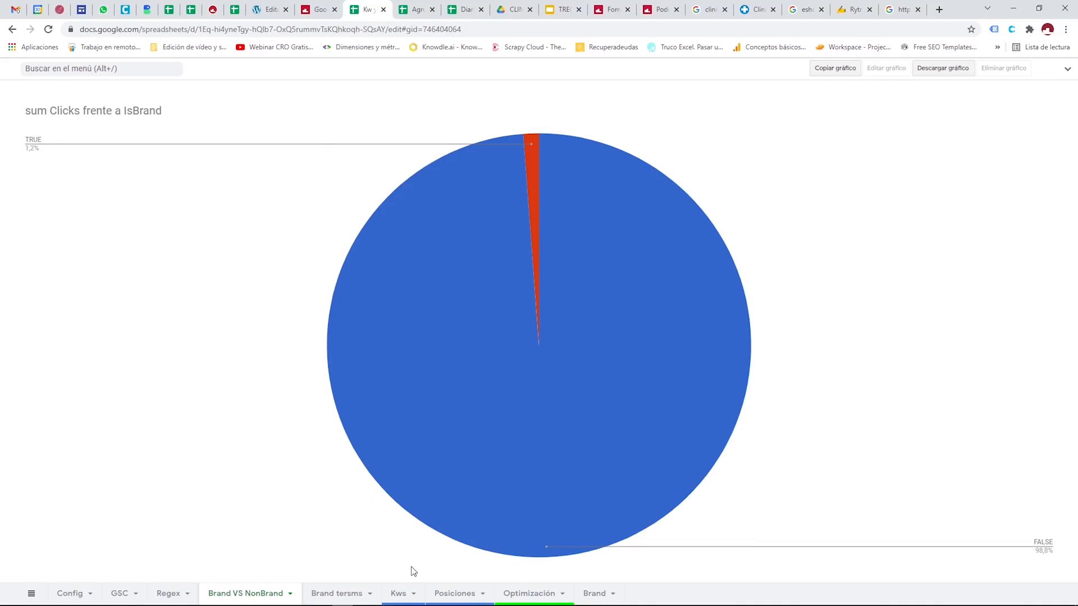
mouse_move(581, 314)
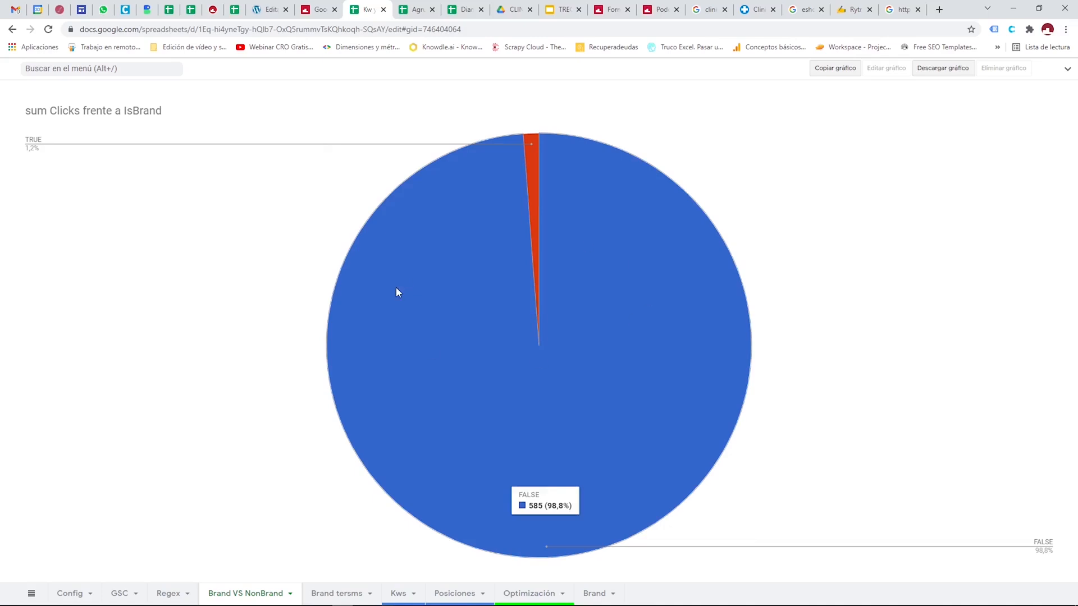
Recheck the G2 formula on the Regex sheet and examine the IsBrand value in row 10 of the GSC sheet.
left_click(168, 595)
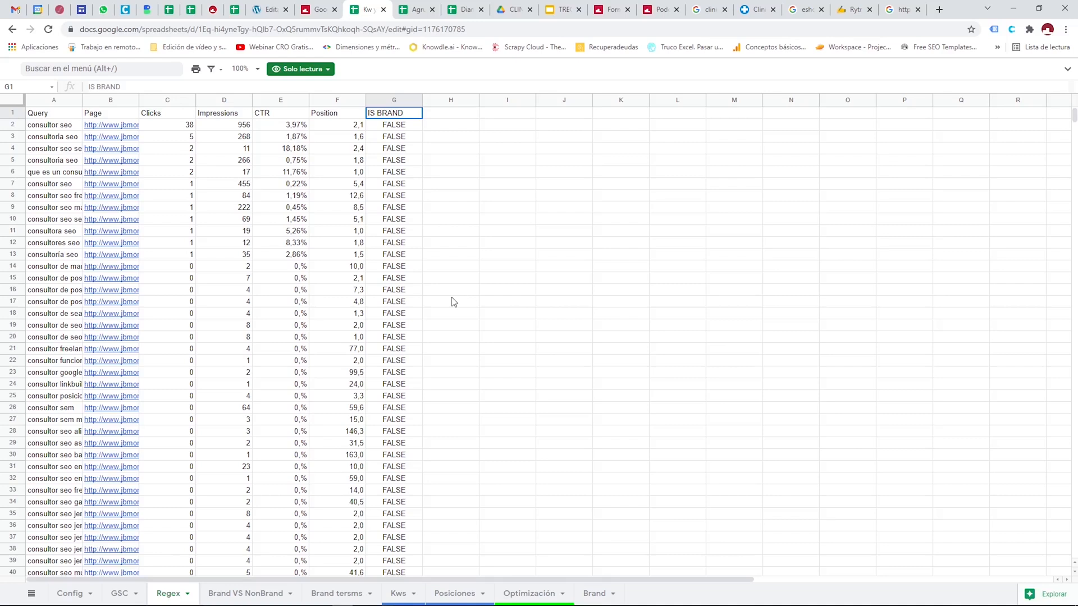
left_click(400, 126)
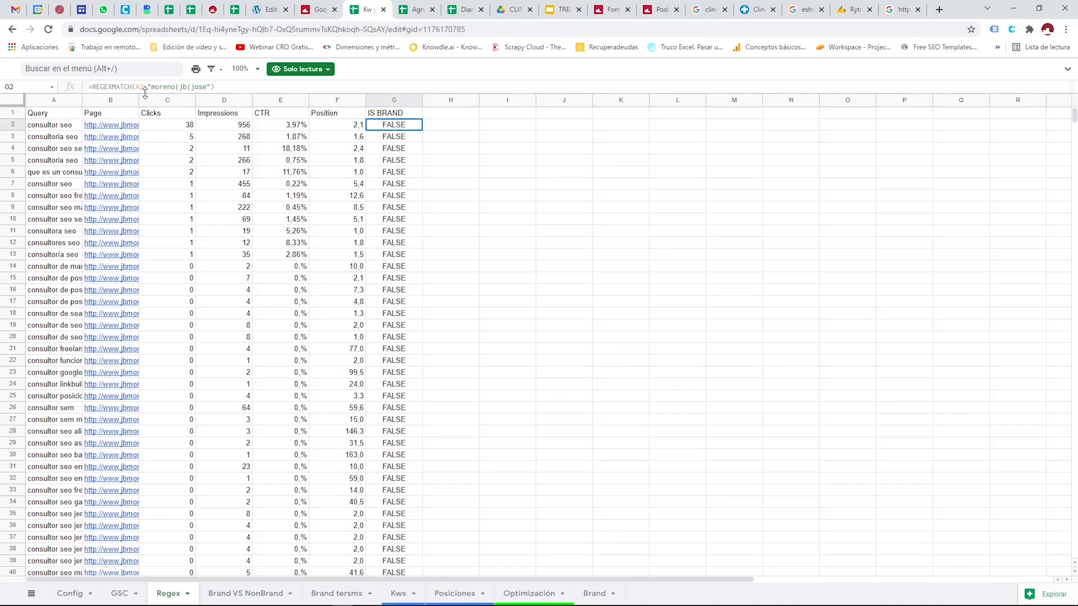
left_click(116, 595)
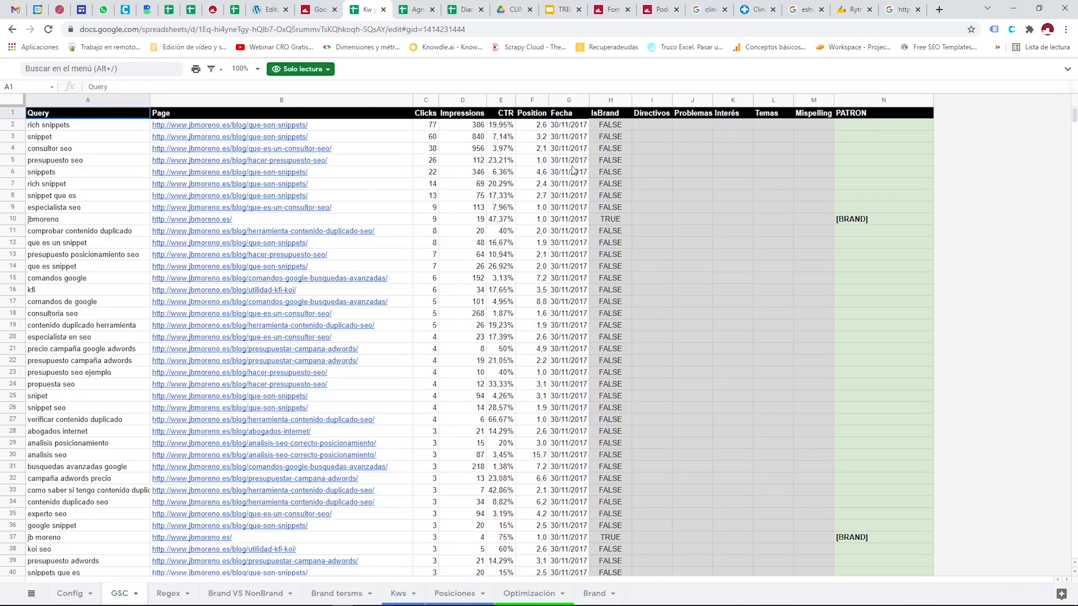
left_click(610, 222)
key("Left")
key("Home")
key("Right")
key("Right")
key("Right")
key("Right")
key("Right")
key("Right")
key("Right")
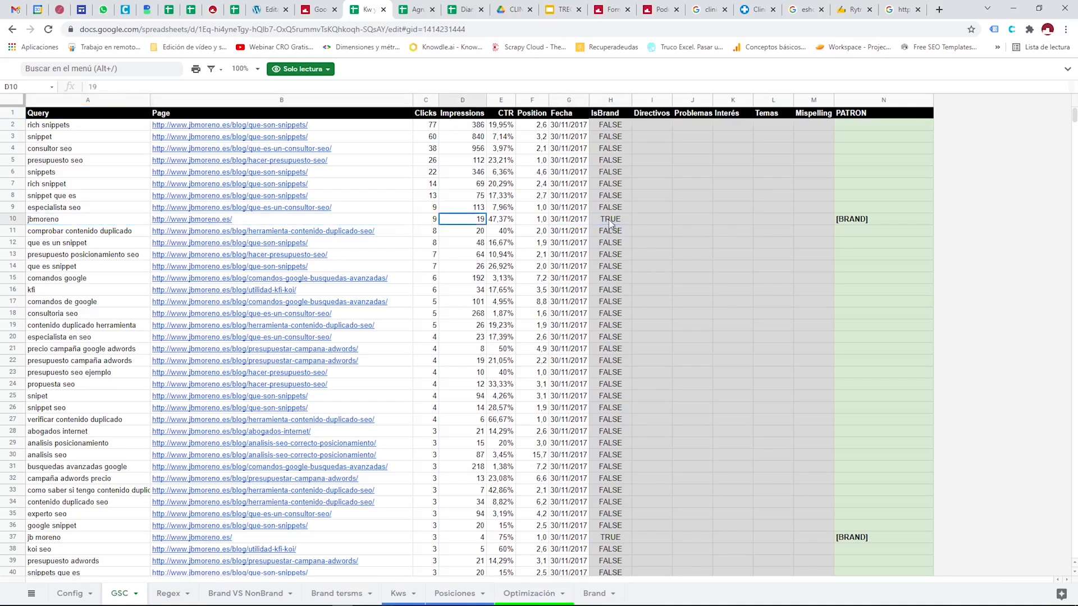
key("Up")
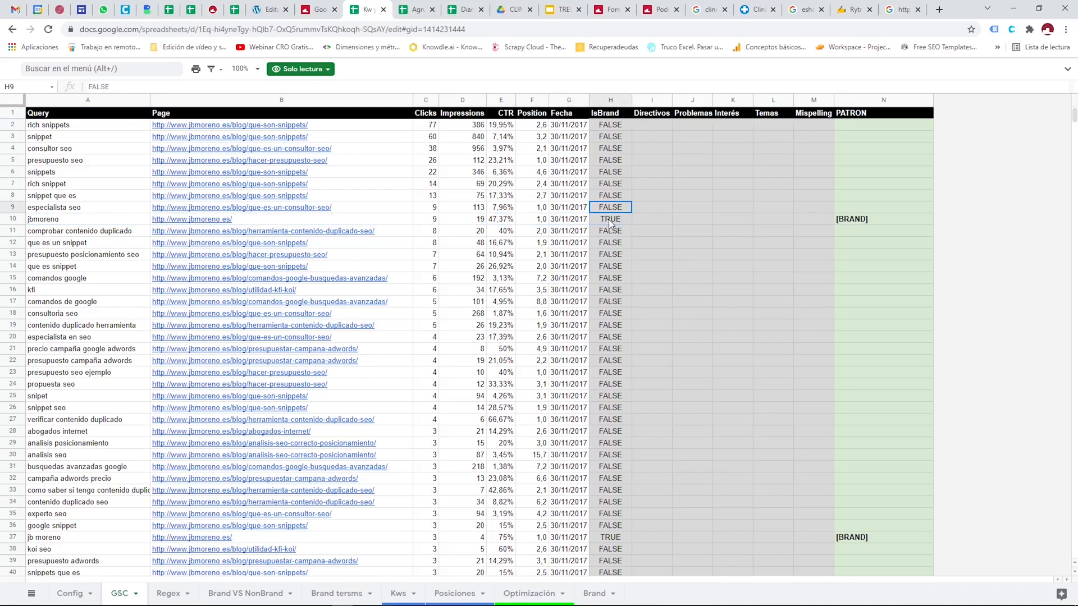
Examine the PATRON column of the GSC sheet from its header and N10 down to the tagged cell N668.
left_click(865, 222)
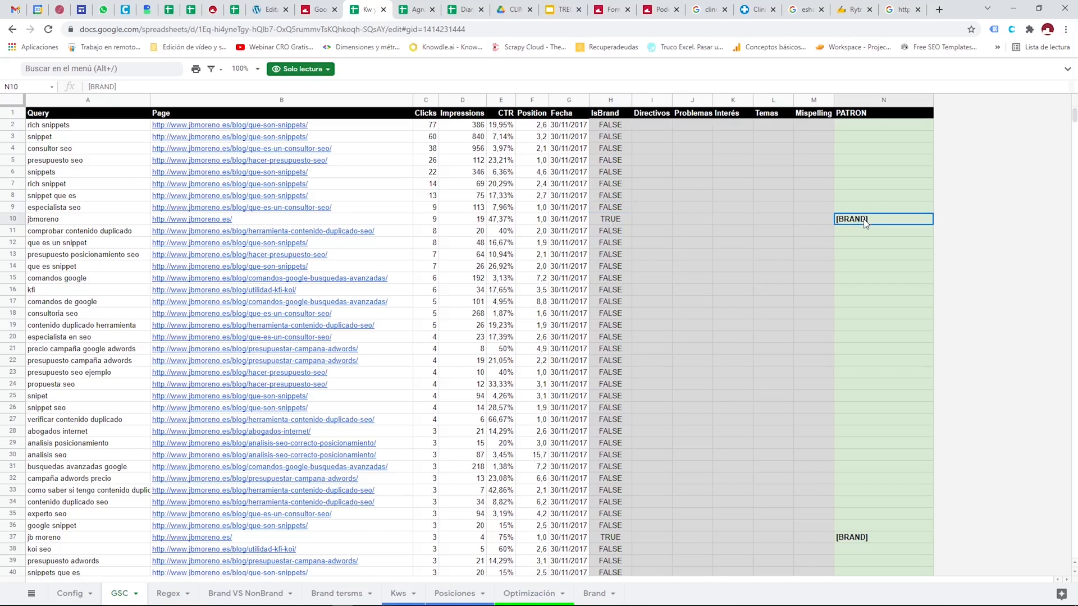
left_click(894, 118)
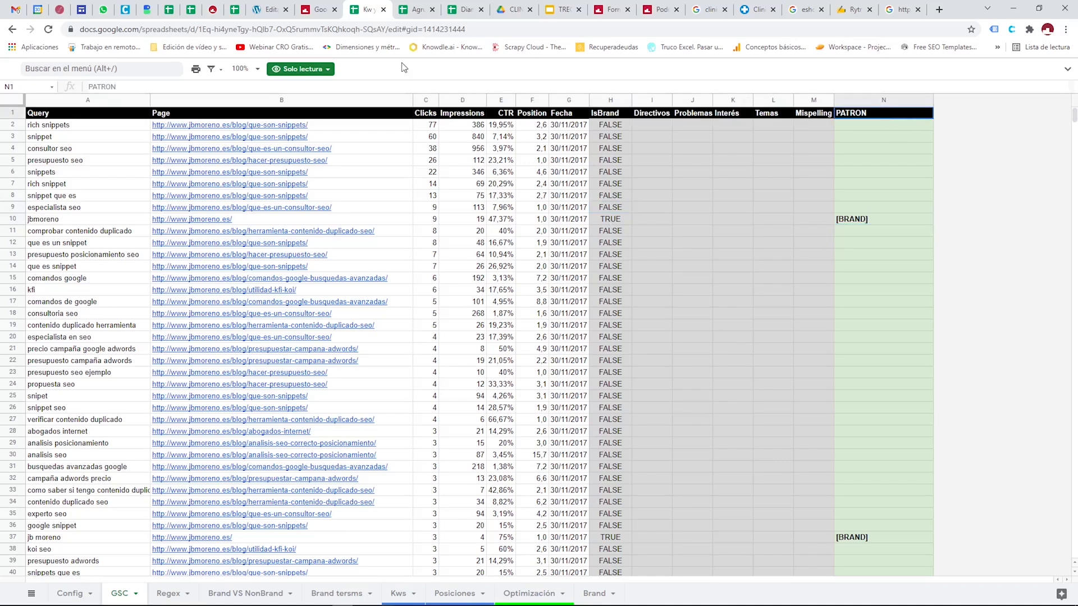
left_click(885, 197)
key("Down")
key("Down")
key("Down")
key("Down")
key("Down")
key("Down")
key("Down")
key("Down")
key("Down")
key("Down")
key("Down")
key("Down")
key("Down")
key("Down")
key("Down")
key("Down")
key("Down")
key("Down")
key("Down")
key("Down")
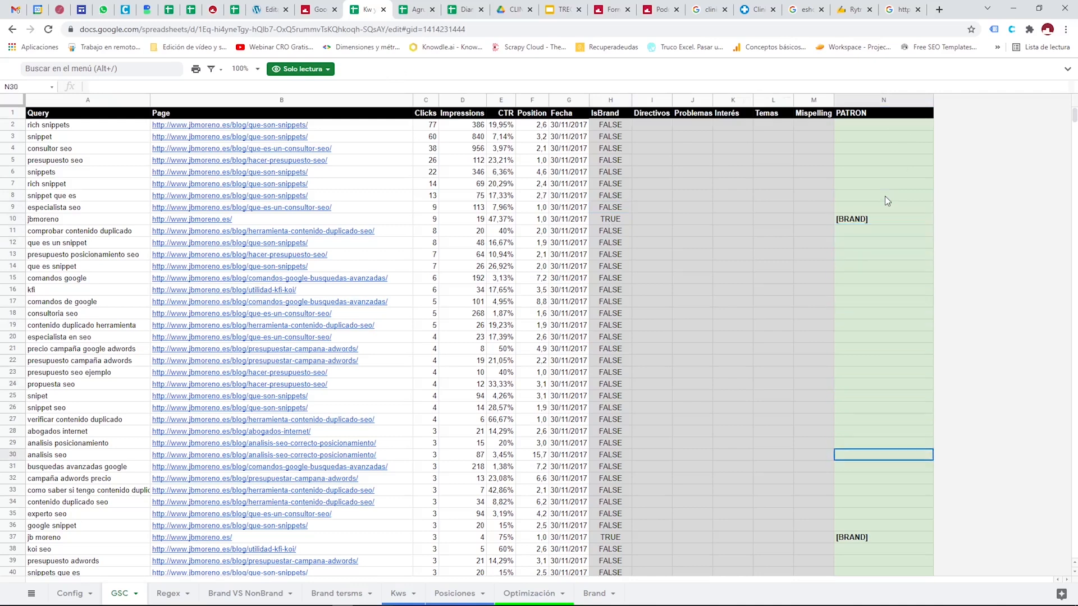
key("Down")
key("Down")
key("Down")
key("Down")
key("Down")
key("Down")
key("Down")
key("Down")
key("Down")
key("Down")
key("Down")
key("Down")
key("Down")
key("Down")
key("Down")
key("Down")
key("Down")
key("Down")
key("Down")
key("Down")
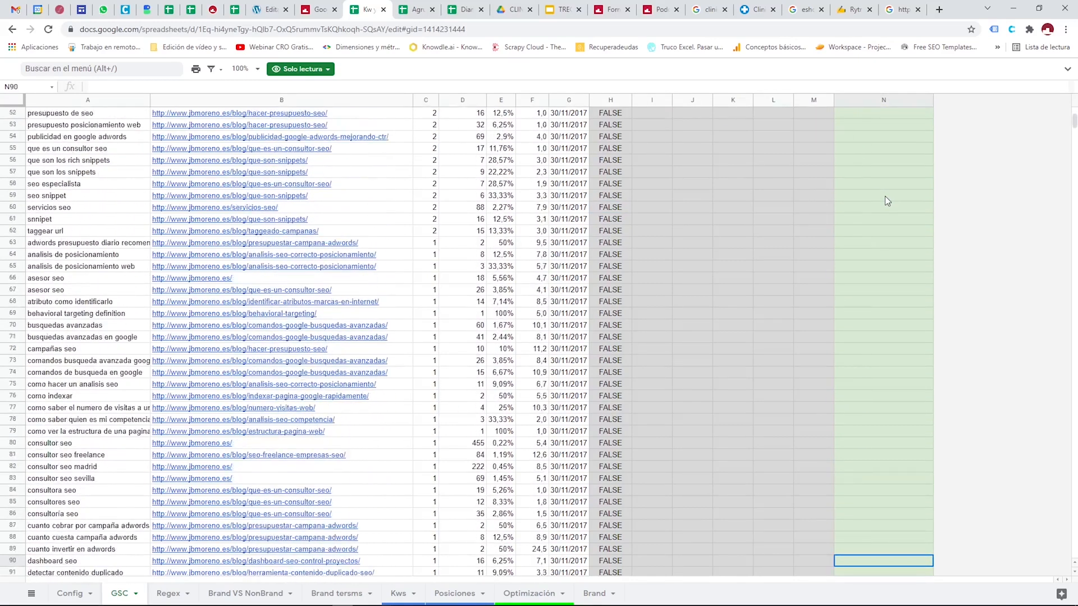
key("Down")
key("Down")
key("Down")
key("Down")
key("Down")
key("Down")
key("Down")
key("Down")
key("Down")
key("Down")
key("Down")
key("Down")
key("Down")
key("Down")
key("Down")
key("Down")
key("Down")
key("Down")
key("Down")
key("Down")
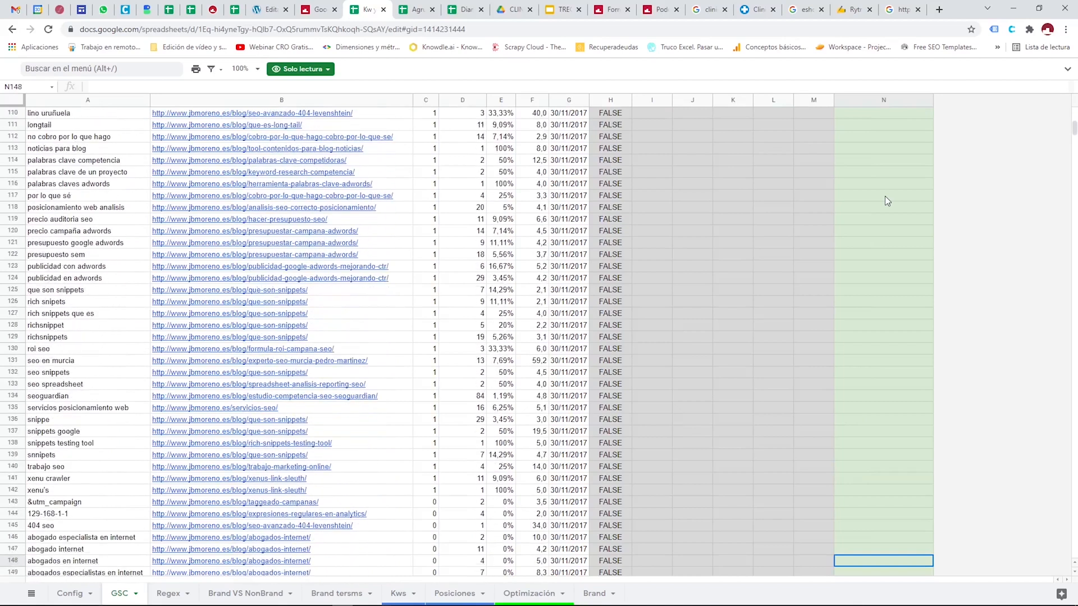
key("ctrl+Down")
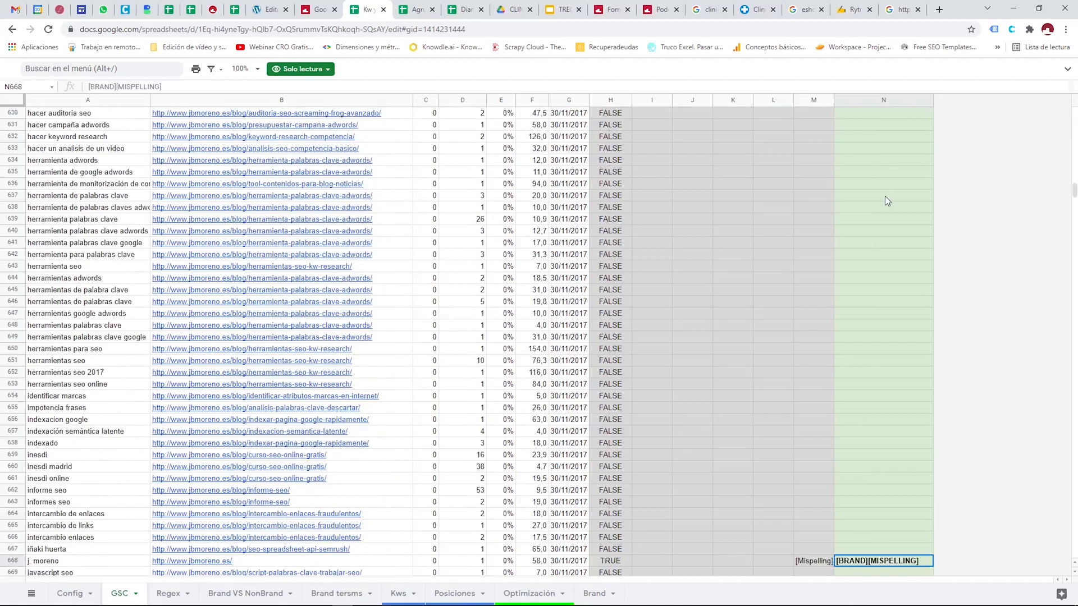
Compare the brand, executive and misspelling tags of the queries around rows 668 to 677 of the GSC sheet.
key("Down")
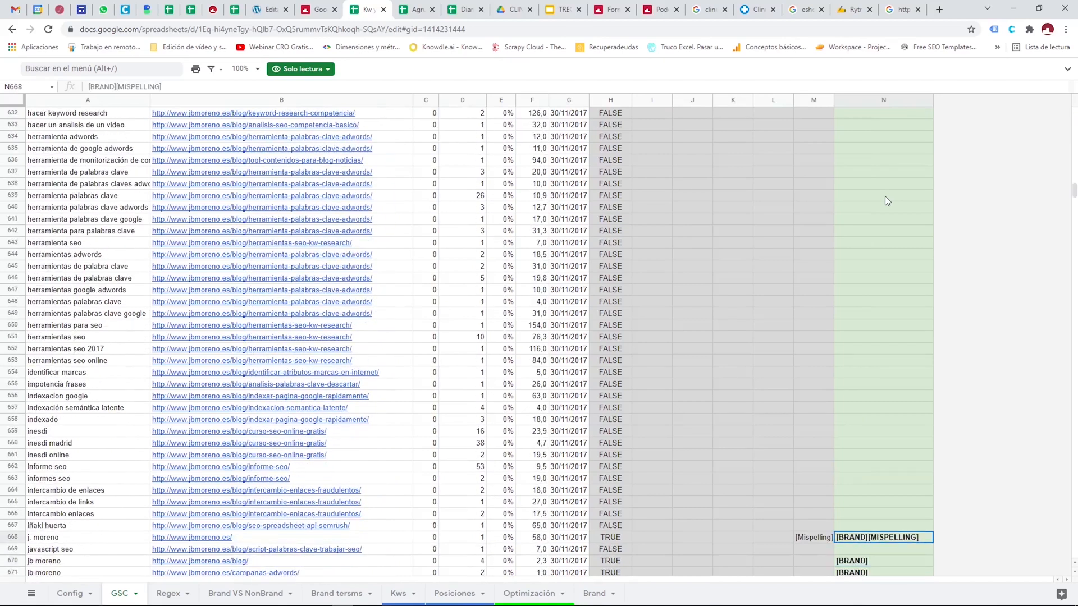
key("Down")
key("Down")
key("Down")
key("Down")
key("Down")
key("Down")
key("Down")
key("Down")
key("Down")
key("Down")
key("Down")
key("Down")
key("Down")
key("Down")
key("Down")
key("Down")
key("Down")
key("Down")
key("Down")
key("Down")
key("Up")
key("Up")
key("Up")
key("Up")
key("Up")
key("Up")
key("Up")
key("Up")
key("Up")
key("Up")
key("Up")
key("Up")
key("Up")
key("Up")
key("Up")
key("Down")
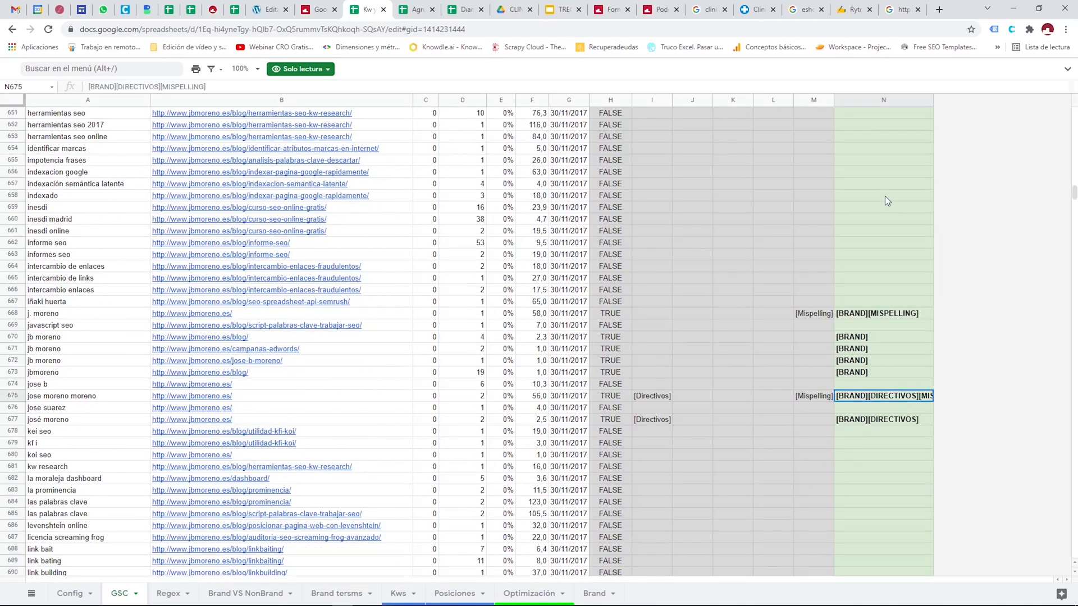
key("Down")
key("Down")
key("Down")
key("Up")
key("Up")
key("Down")
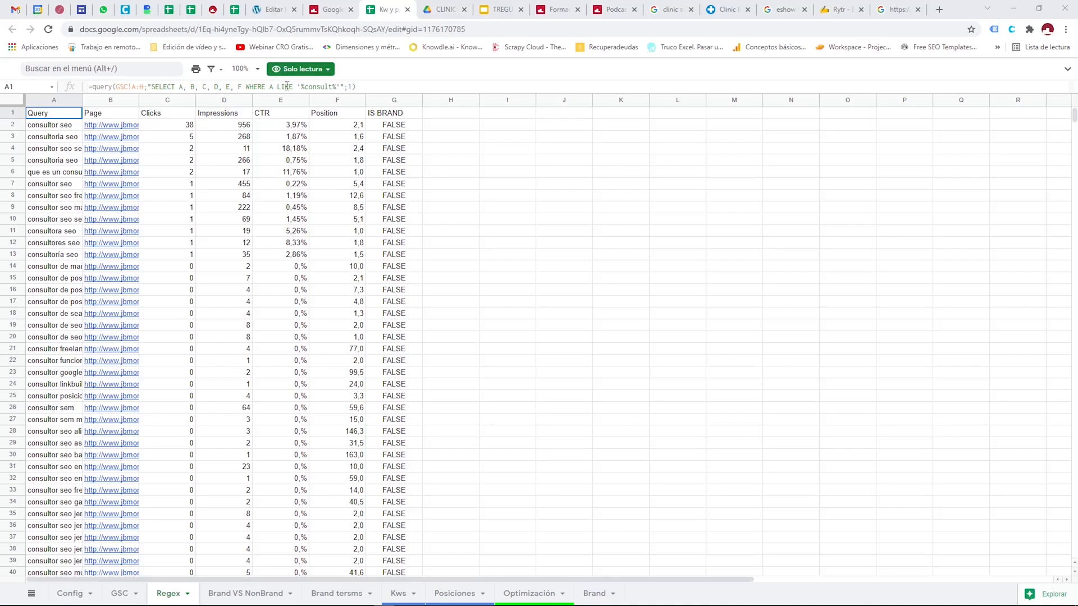
Inspect the query formula in cell A1 of the Regex sheet.
left_click(287, 87)
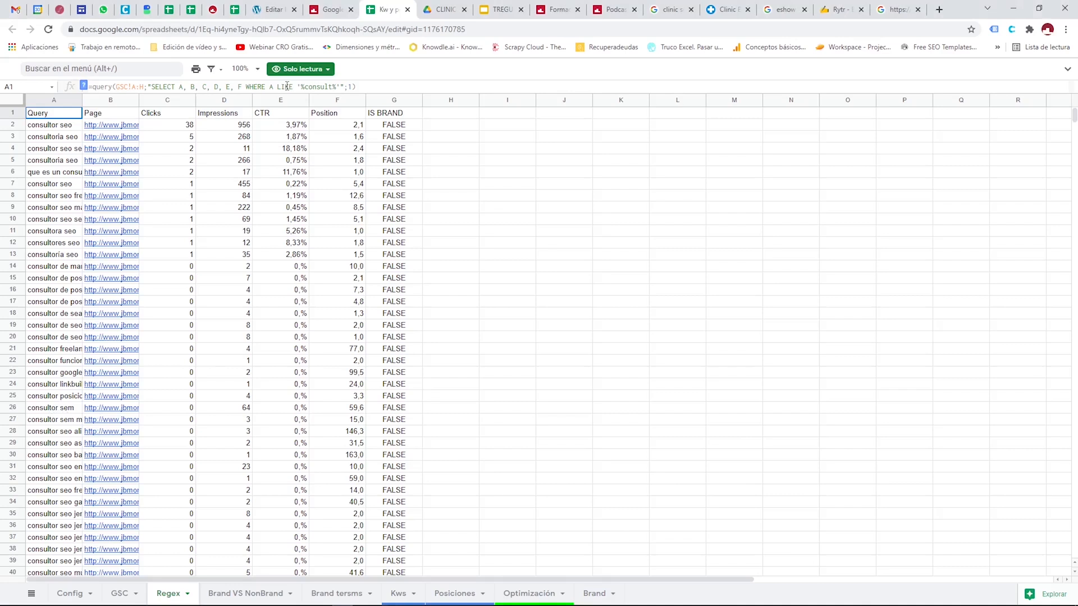
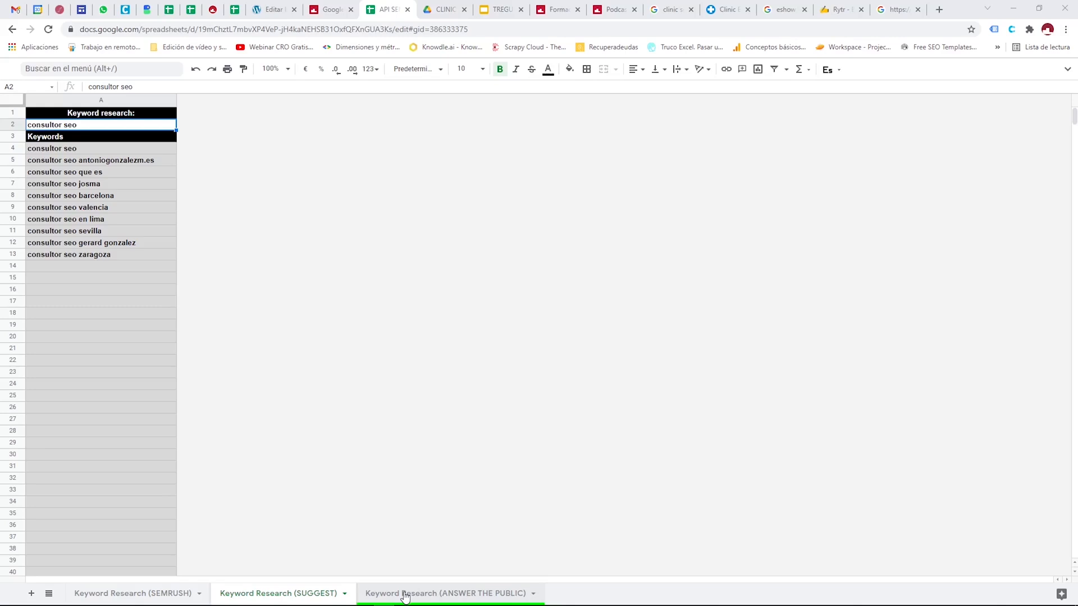
Enter "muebles" as the research keyword in A2 of the Keyword Research (ANSWER THE PUBLIC) sheet.
left_click(404, 594)
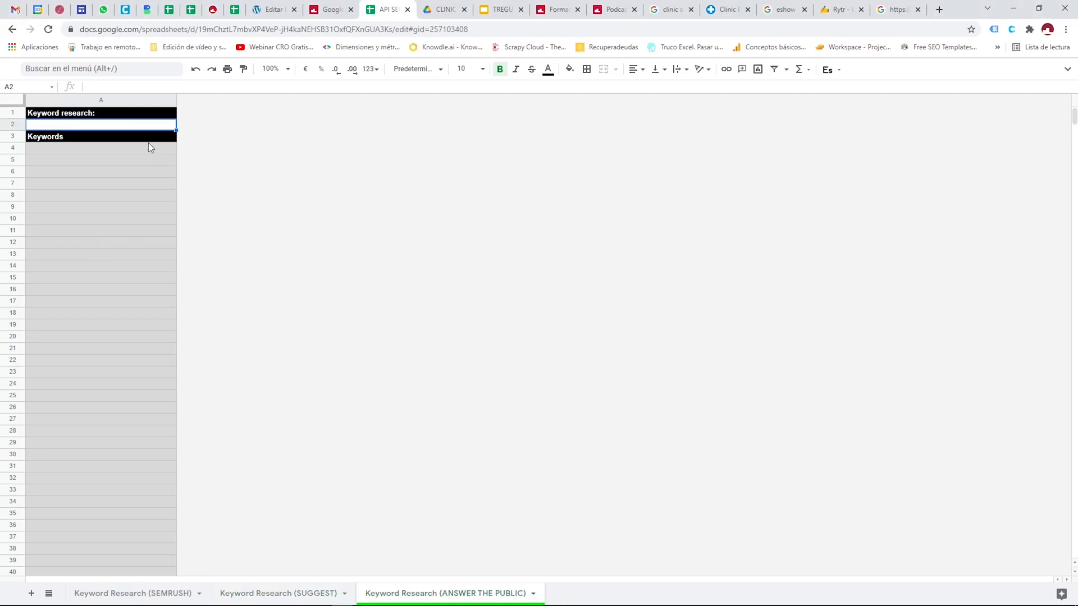
type("muebles")
key("Return")
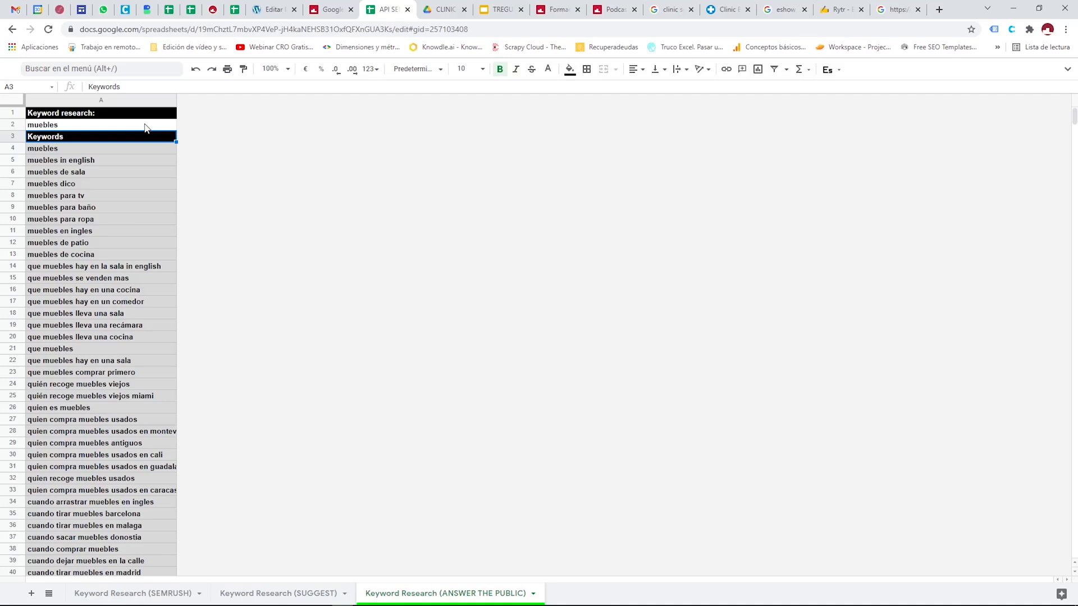
Examine the full keyword suggestion formula in A4, including the "quien+" prefix in its Google autocomplete query.
key("Down")
key("Down")
key("Down")
key("Down")
key("Up")
key("Up")
key("Up")
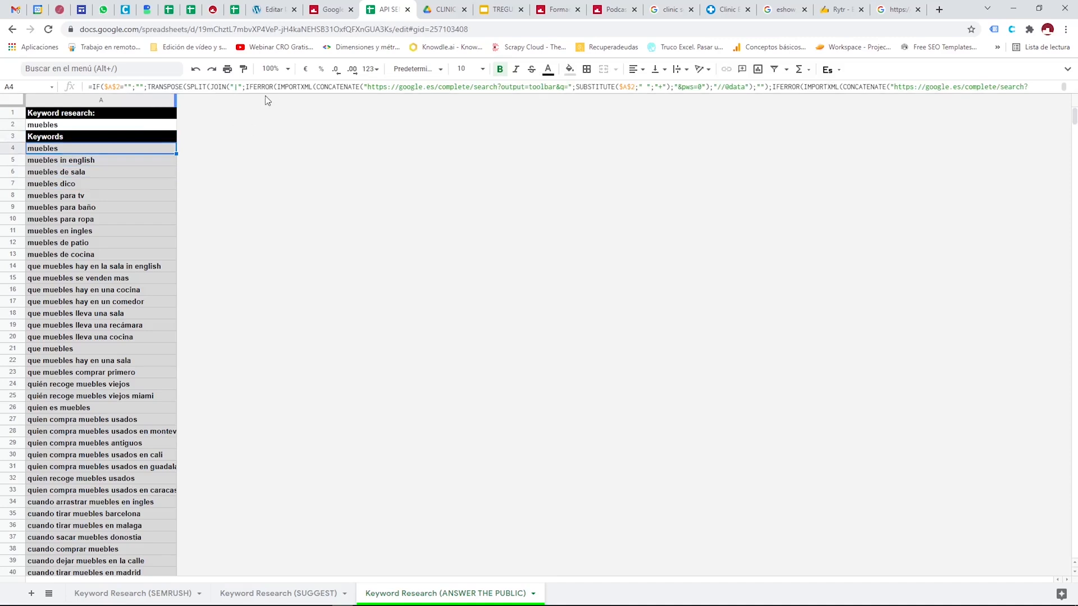
left_click_drag(267, 95, 254, 228)
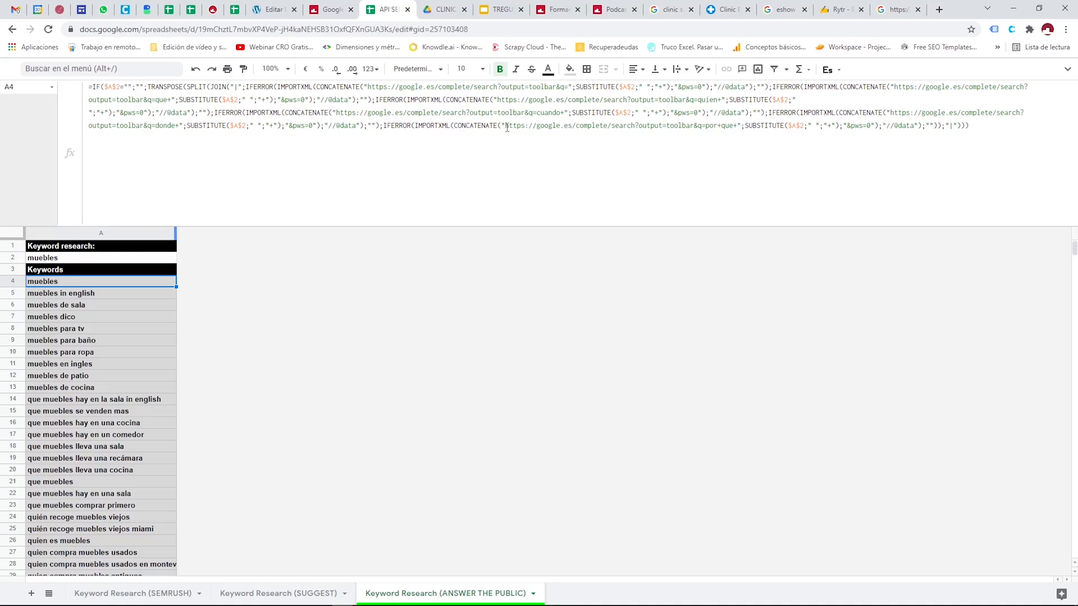
left_click_drag(699, 102, 720, 102)
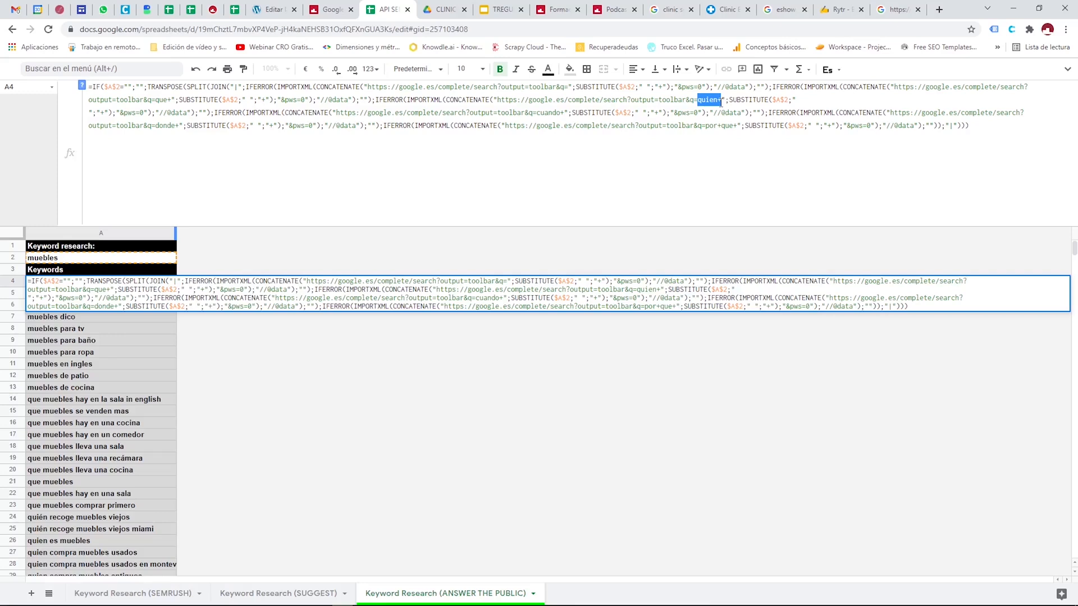
left_click(454, 380)
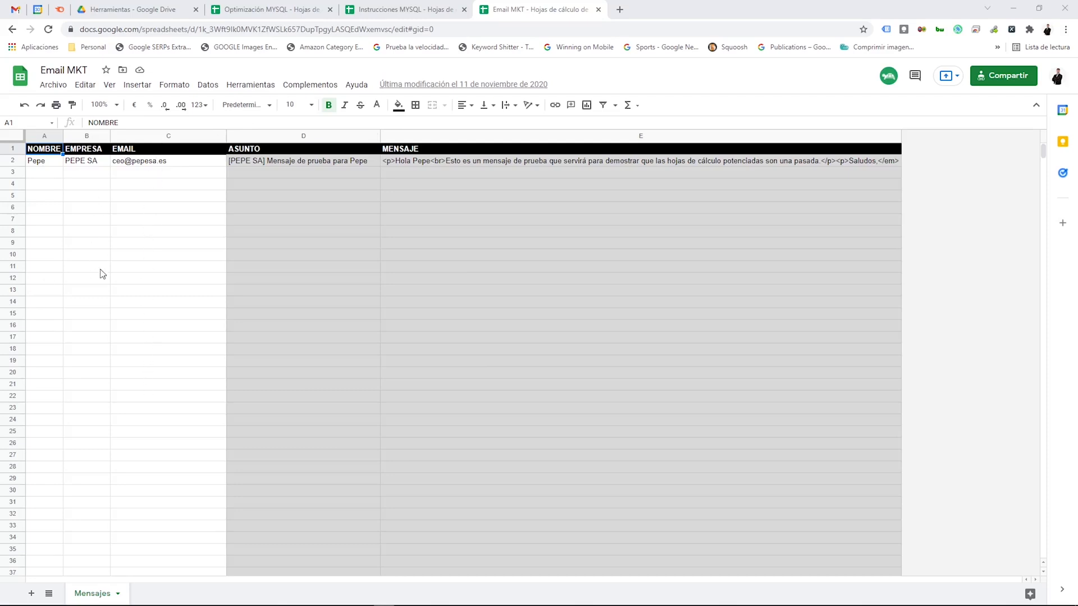
Inspect the ASUNTO and MENSAJE formulas in row 2 of the Email MKT spreadsheet, and review its SendEmailInstrucciones script.
left_click(292, 163)
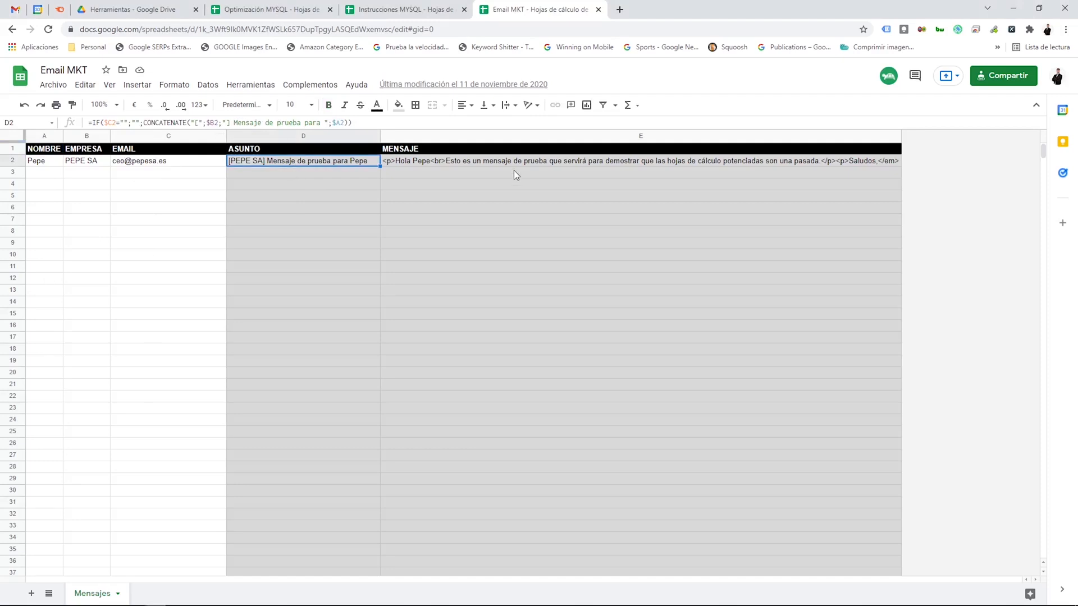
left_click(500, 163)
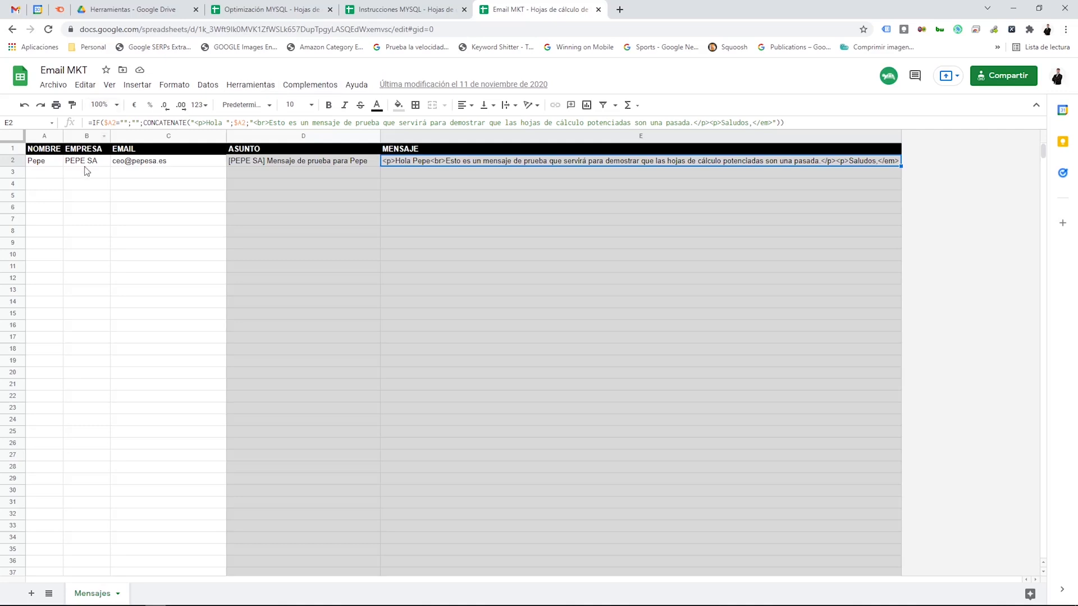
left_click(306, 89)
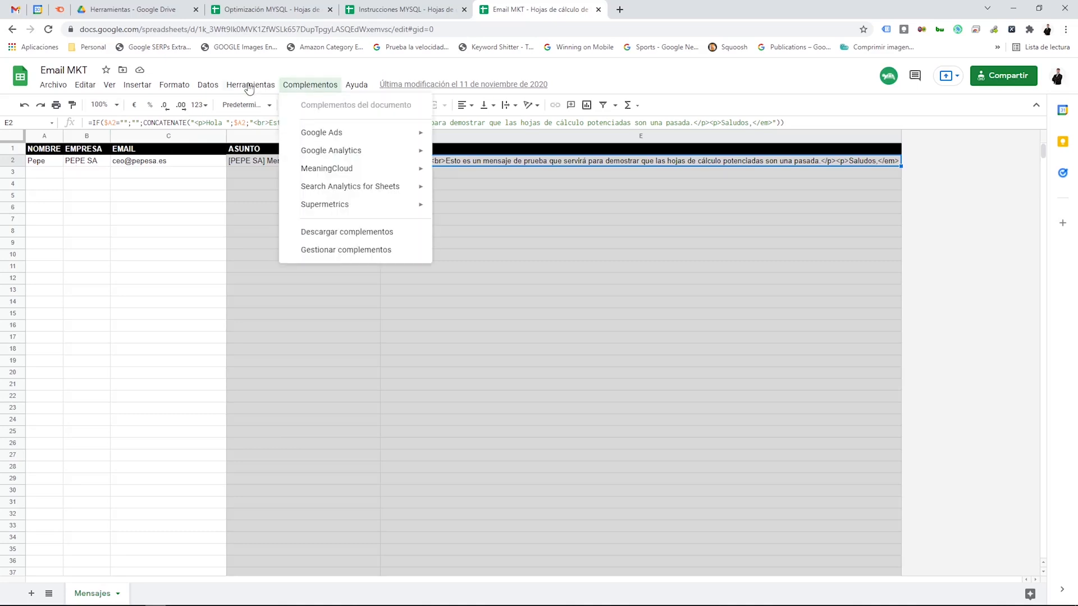
mouse_move(245, 89)
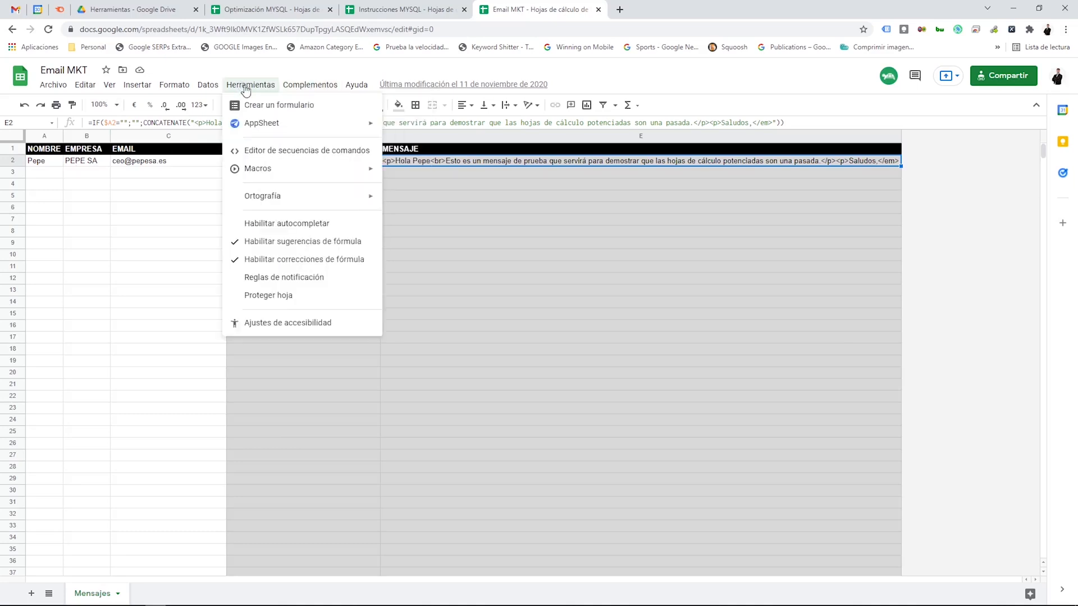
left_click(263, 151)
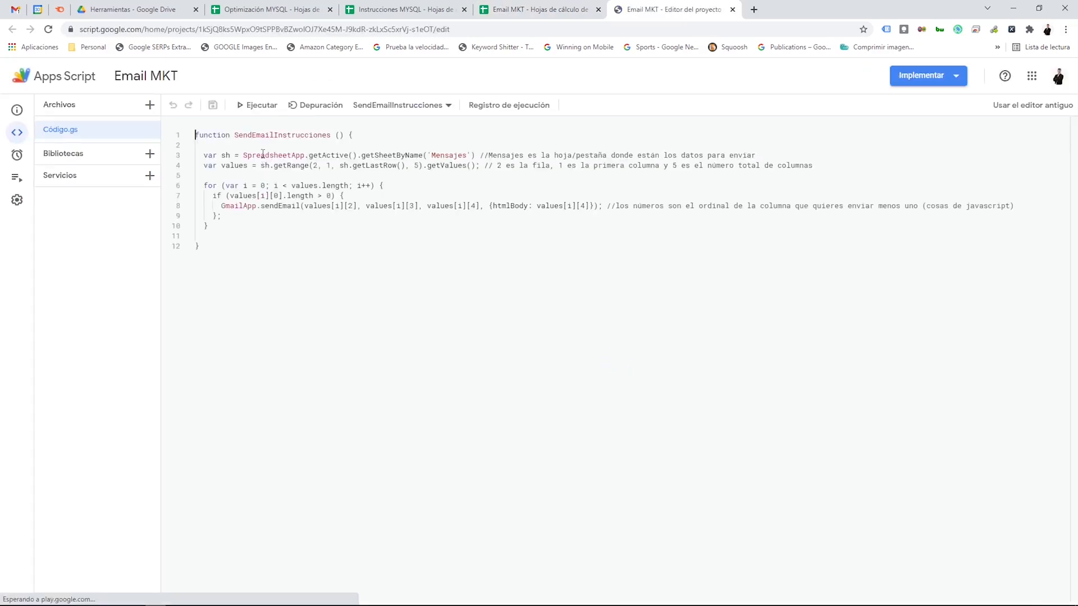
key("ctrl+a")
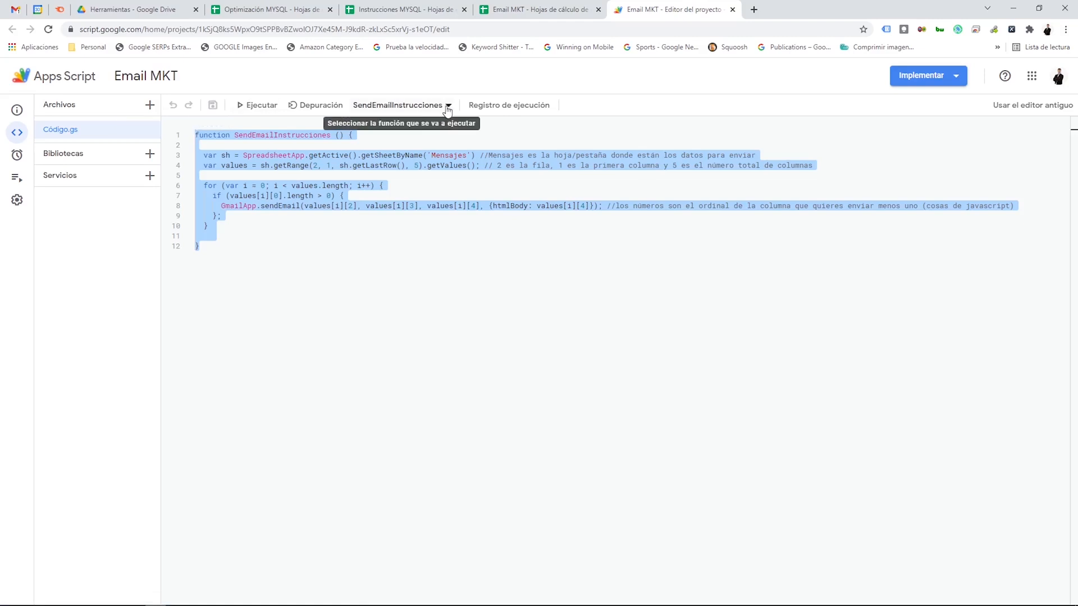
left_click(732, 9)
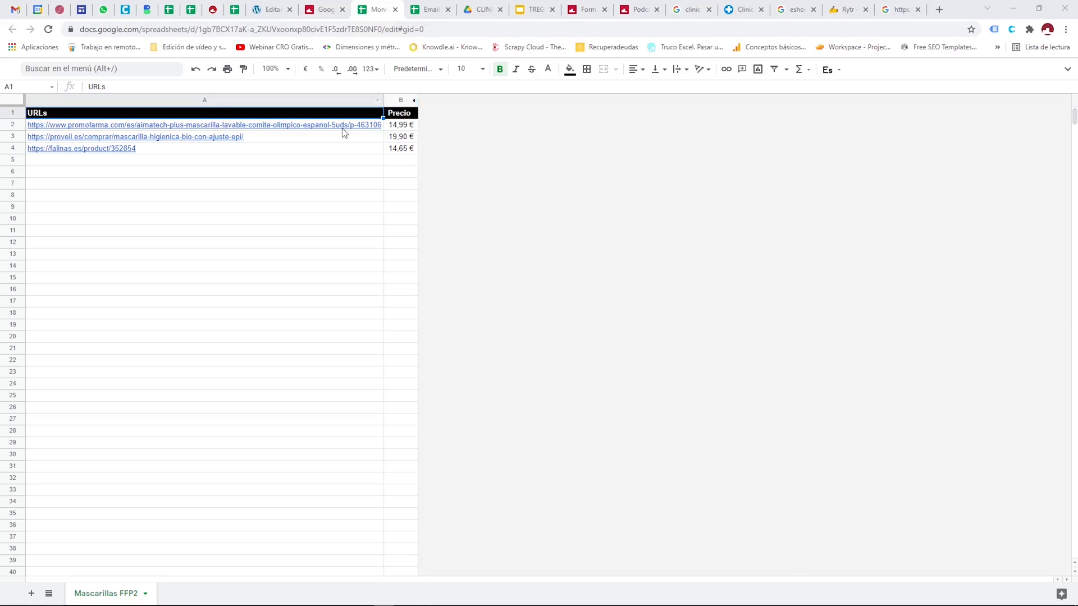
Examine the XPath in the IMPORTXML price formula in B2, and check the product page linked in A2.
left_click(404, 128)
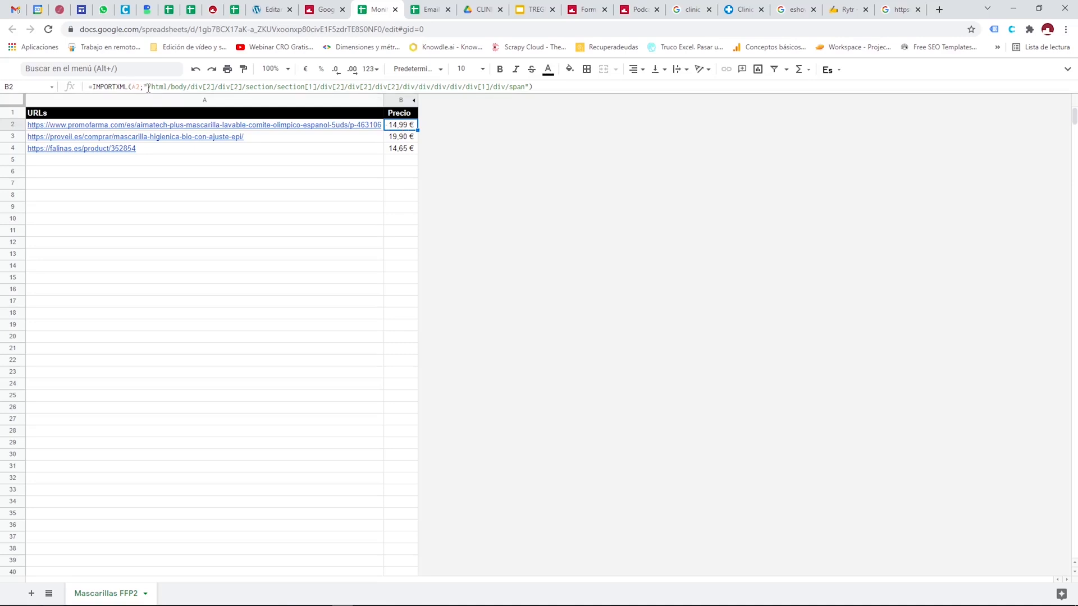
left_click_drag(148, 87, 526, 84)
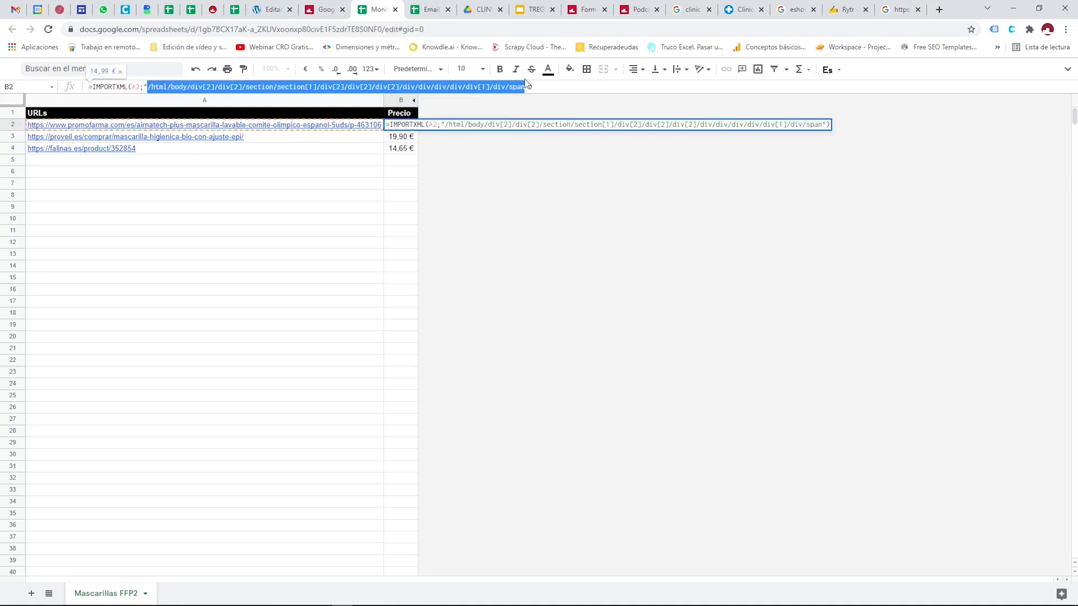
left_click(204, 183)
left_click(166, 129)
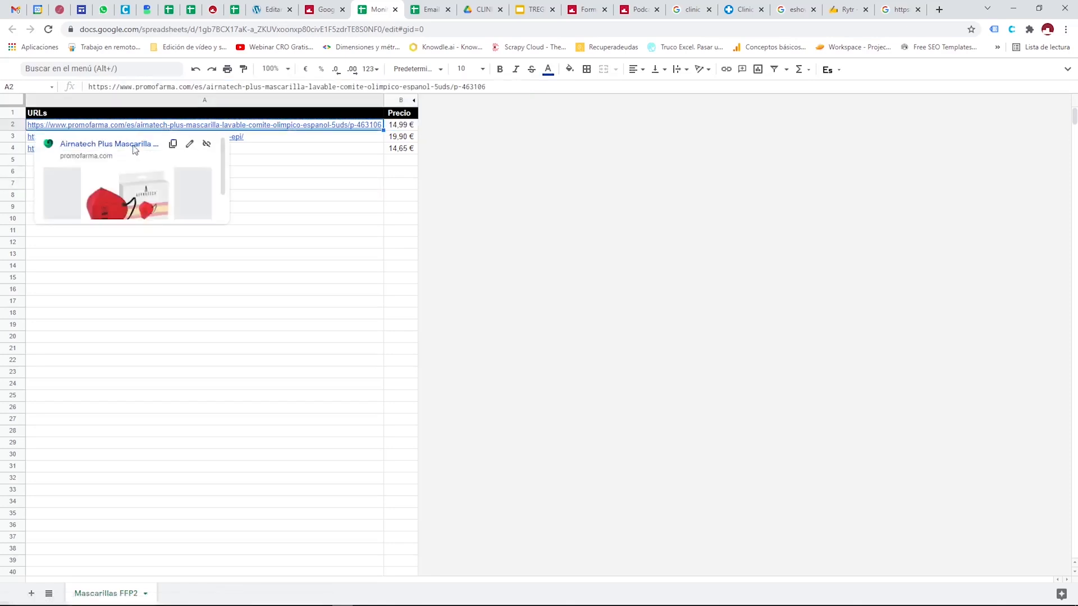
left_click(134, 148)
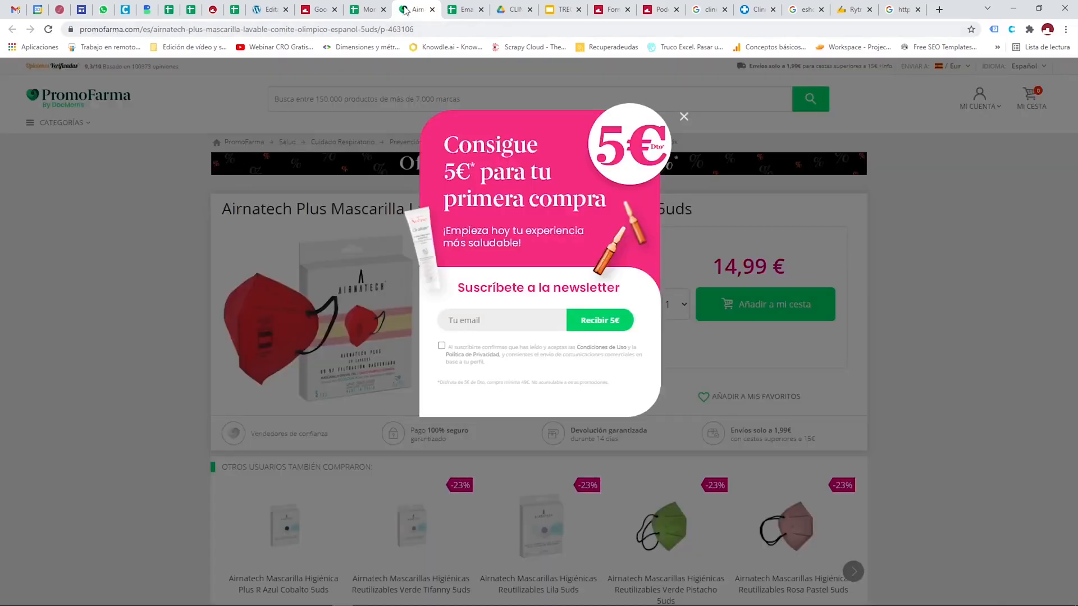
left_click(369, 11)
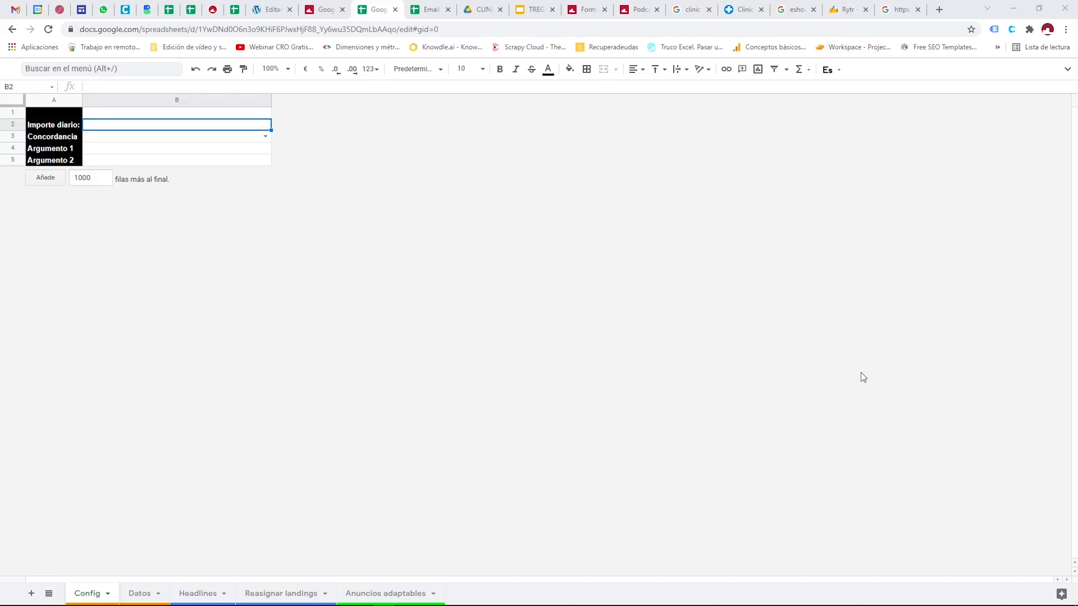
On the Config sheet, set Importe diario to 8 and Concordancia to frase.
type("8")
left_click(163, 131)
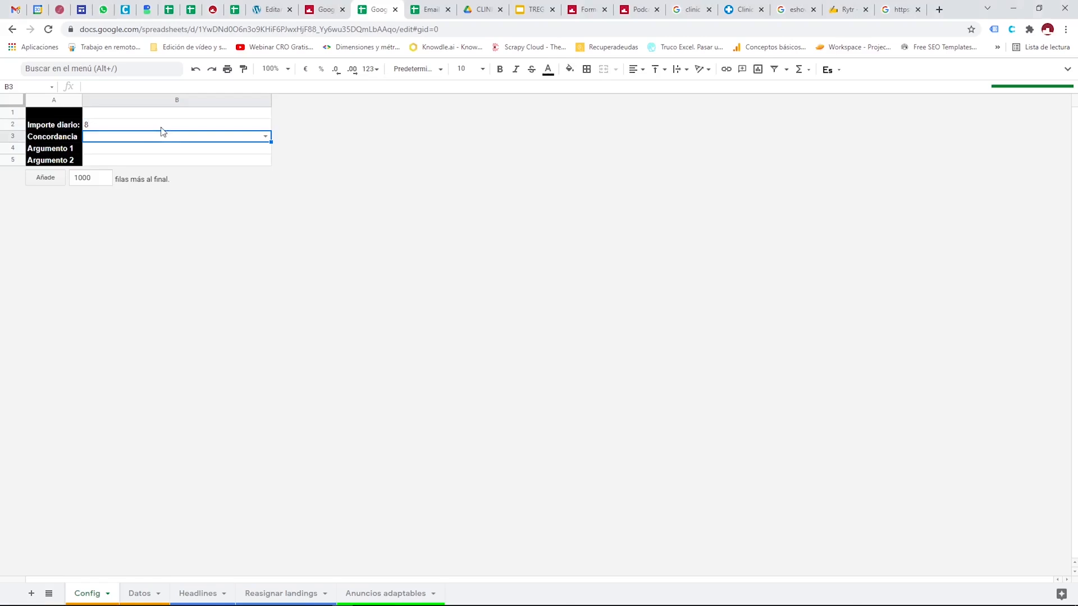
left_click(265, 137)
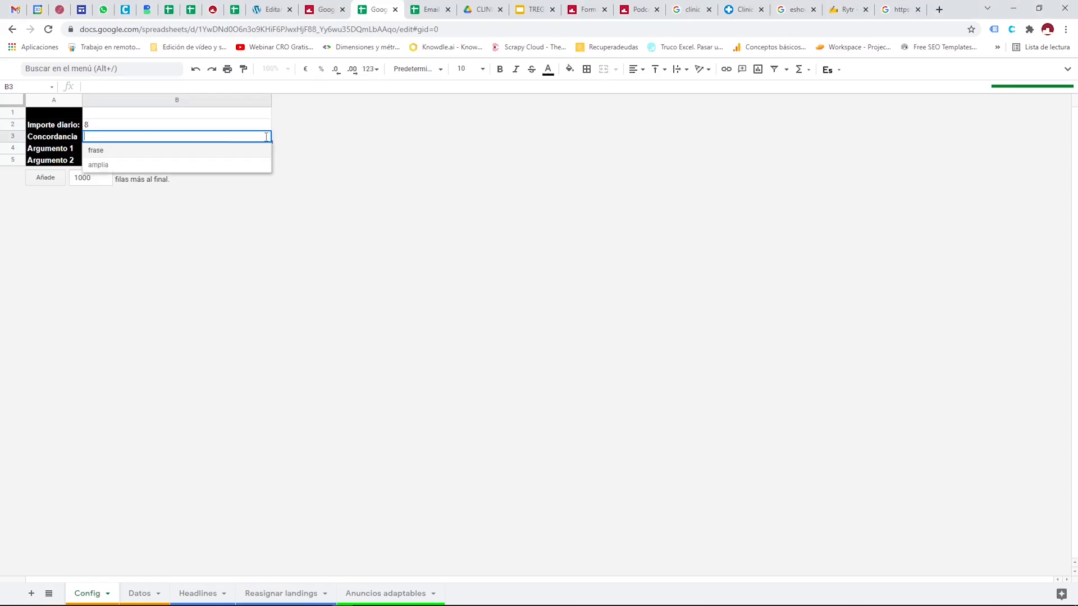
left_click(107, 151)
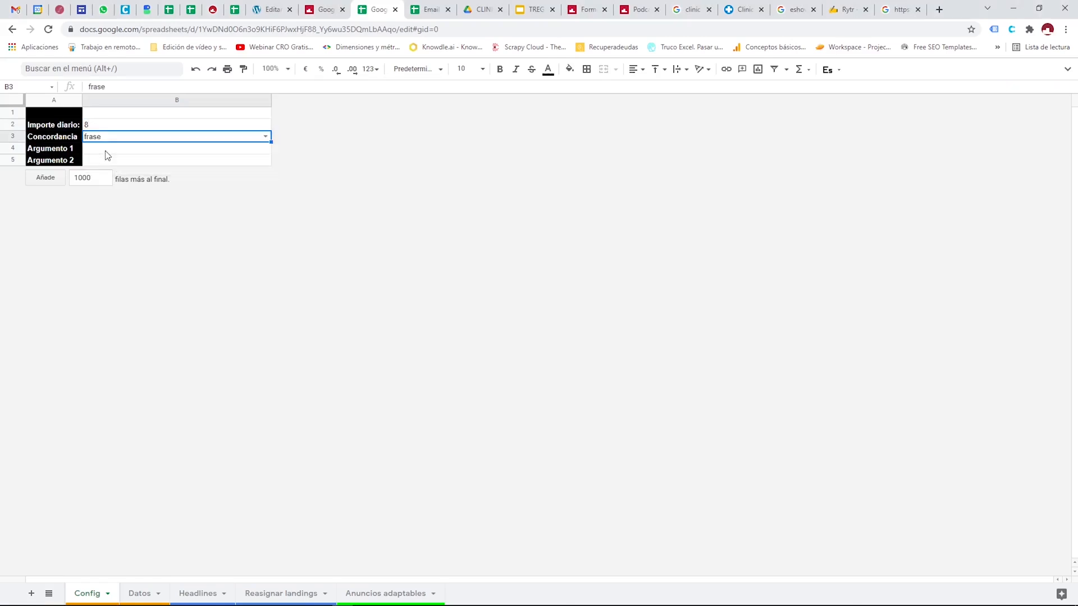
Enter "Consultor freelance" as Argumento 1 on the Config sheet.
left_click(153, 150)
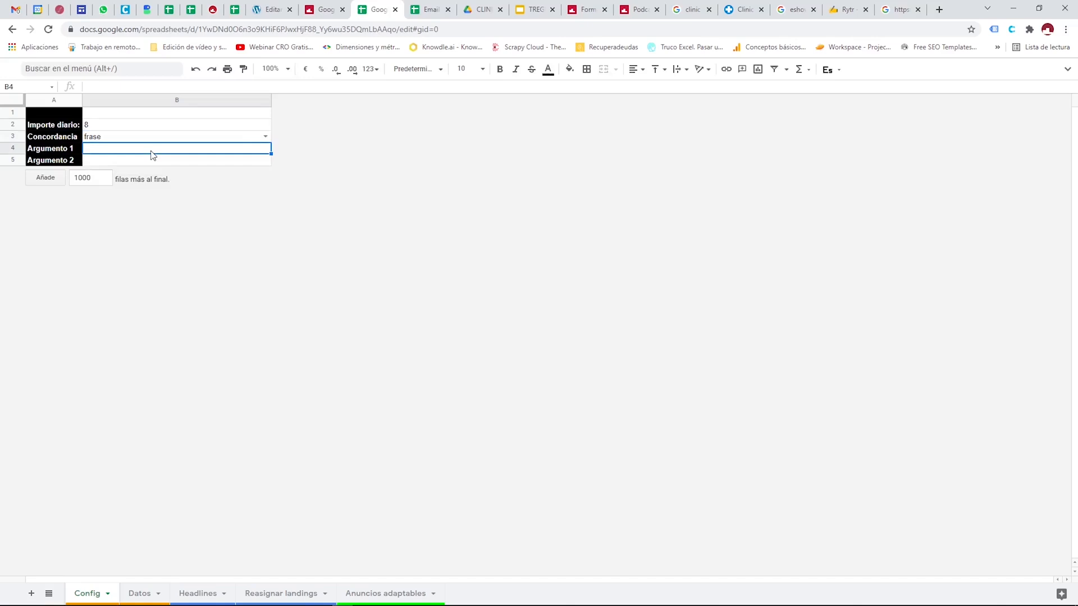
type("Consultor ")
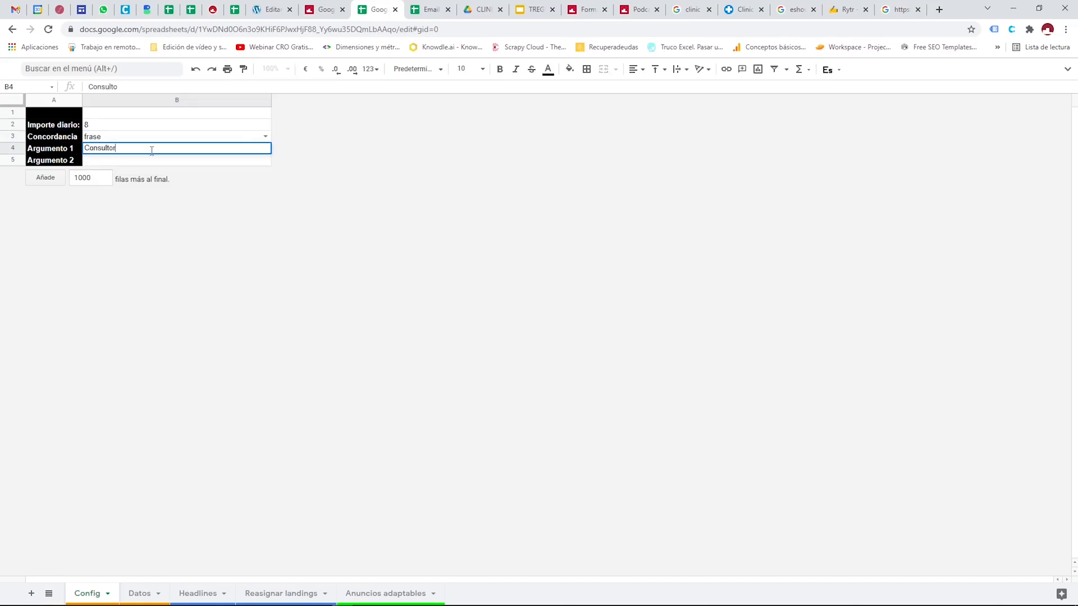
type("cofreelance")
key("Return")
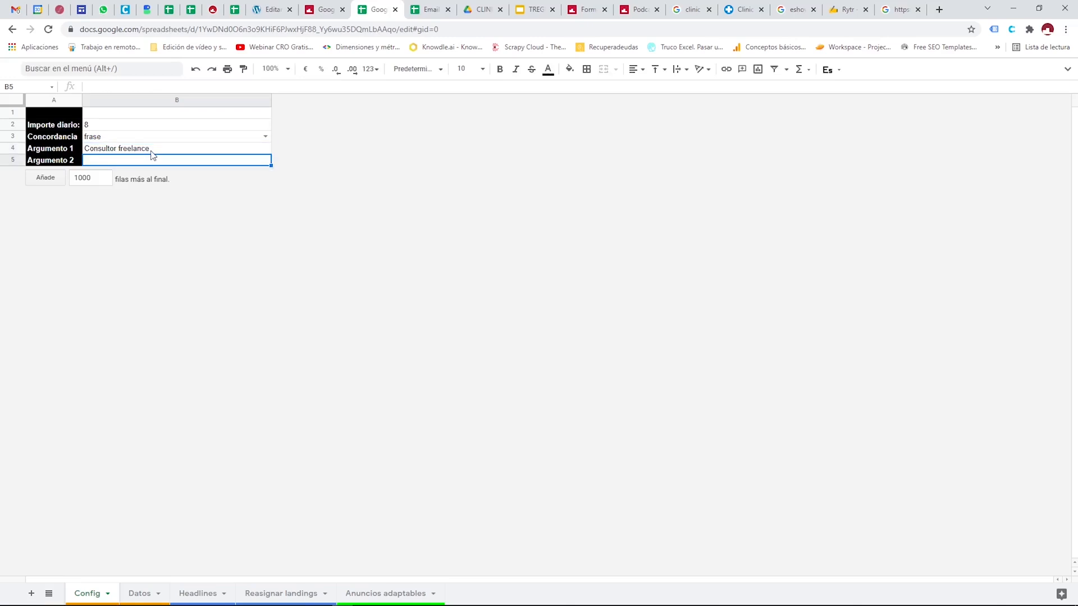
Enter "Desde el 2002 dedicado al marketing online" as Argumento 2 on the Config sheet.
type("Desde el 20")
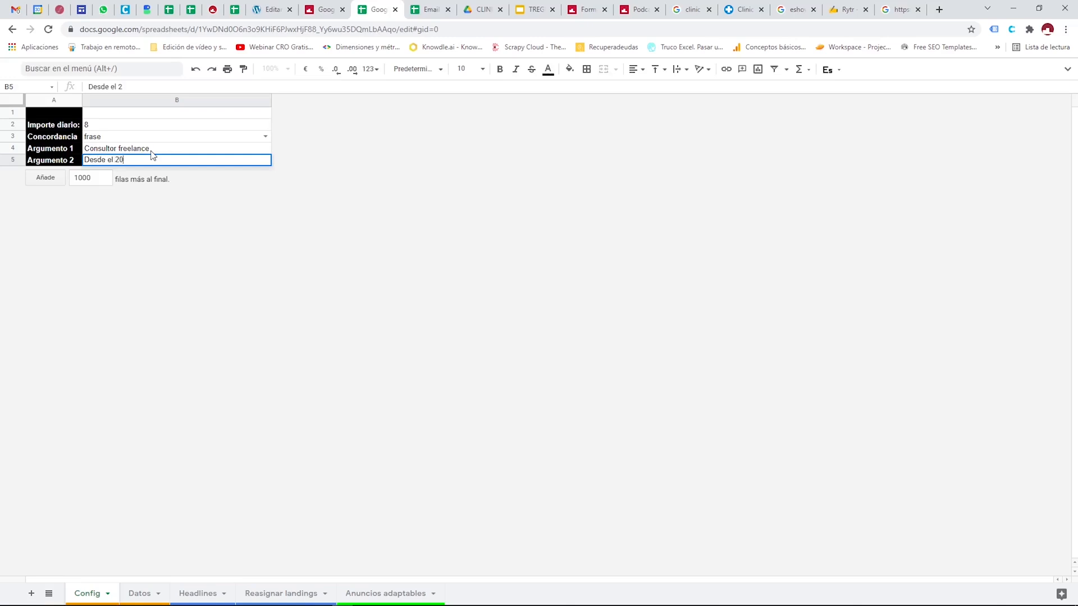
type("02 dedicado al marketing online")
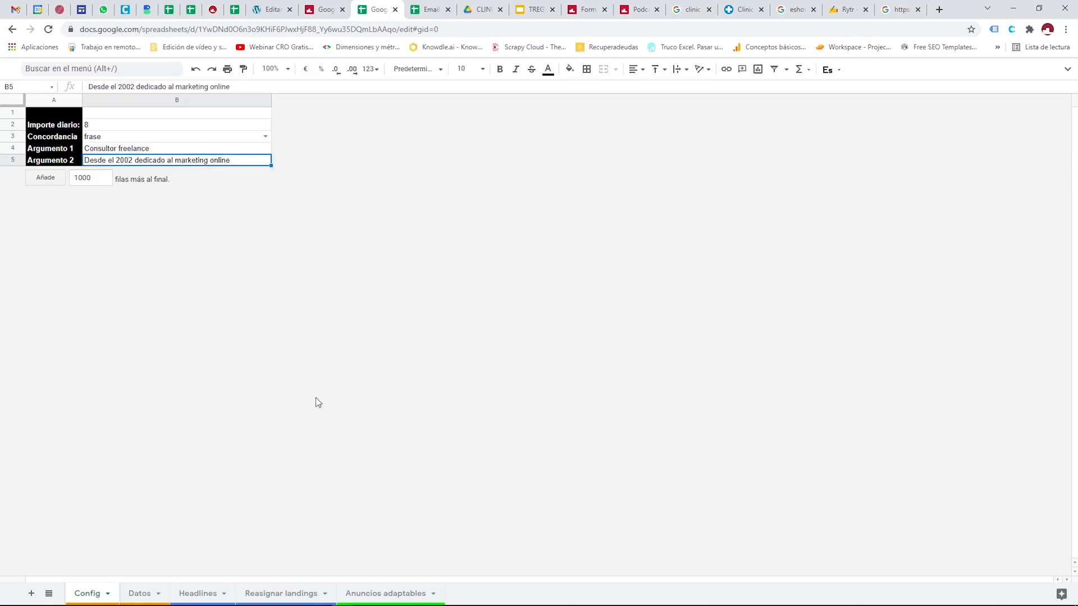
Fill the Datos sheet by running the Campaña de datos GSC proposal script, and inspect the Ad Group formula in H4.
left_click(139, 594)
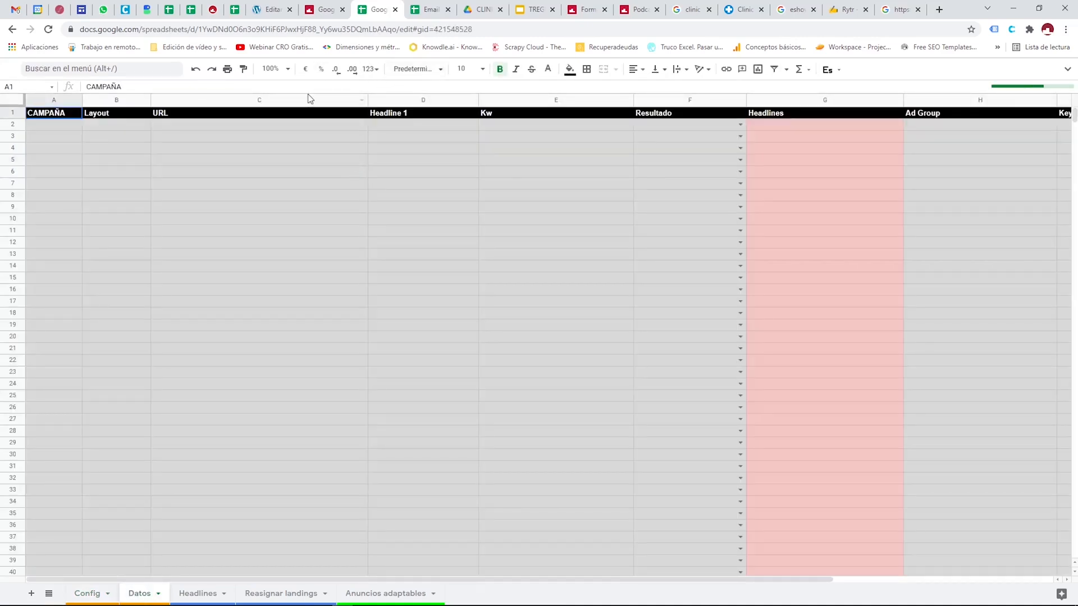
left_click(1067, 69)
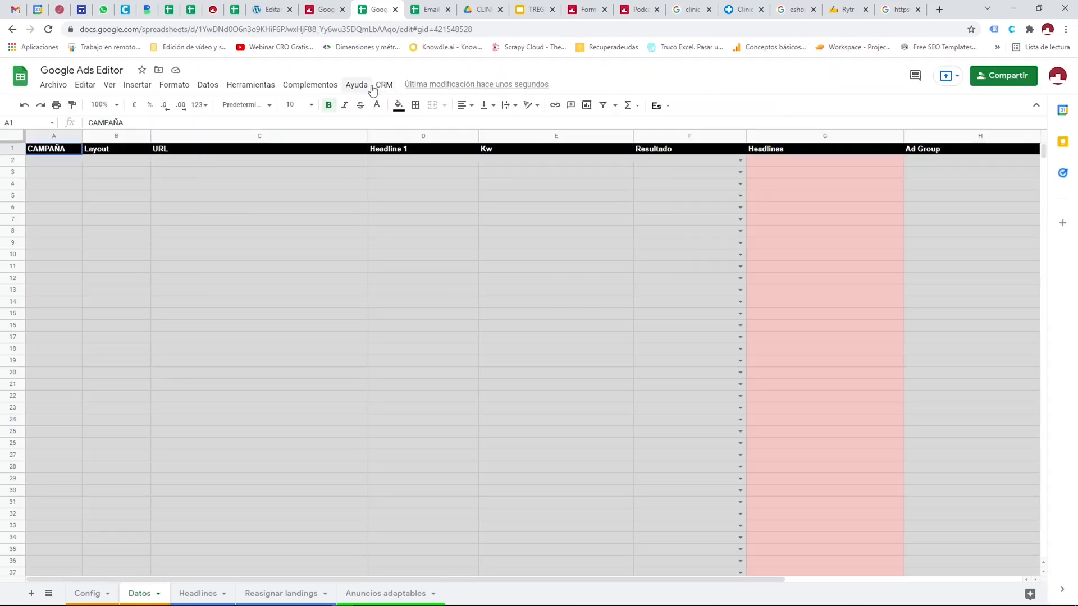
left_click(384, 87)
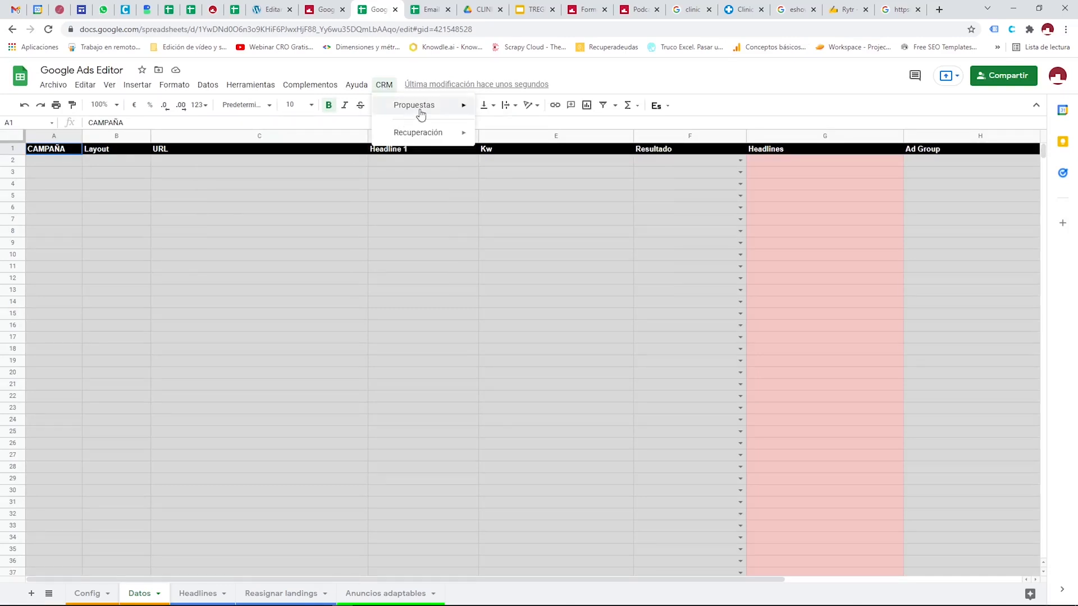
mouse_move(430, 114)
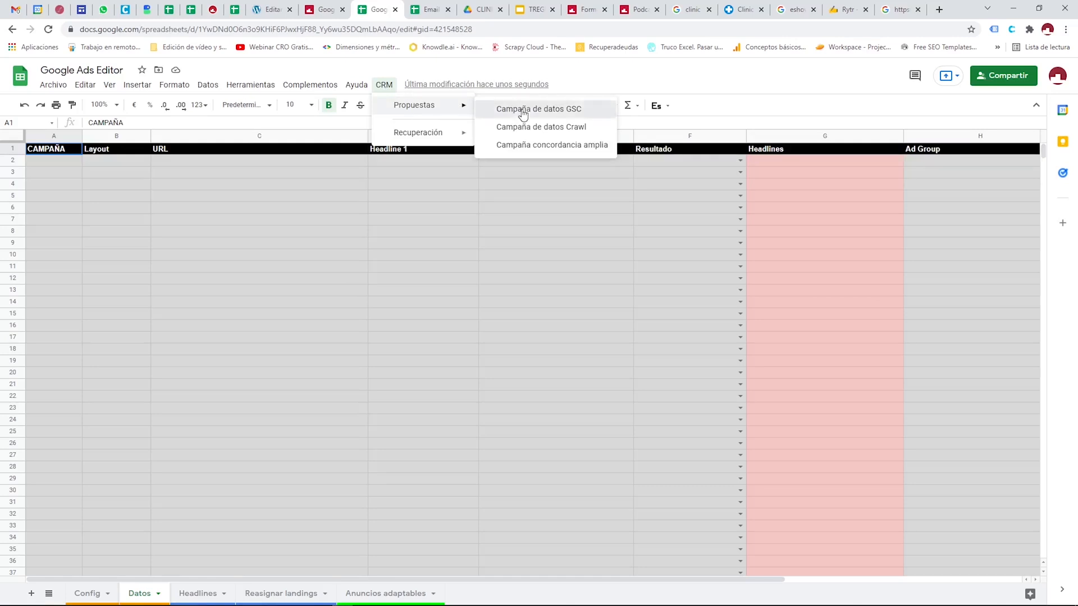
left_click(523, 112)
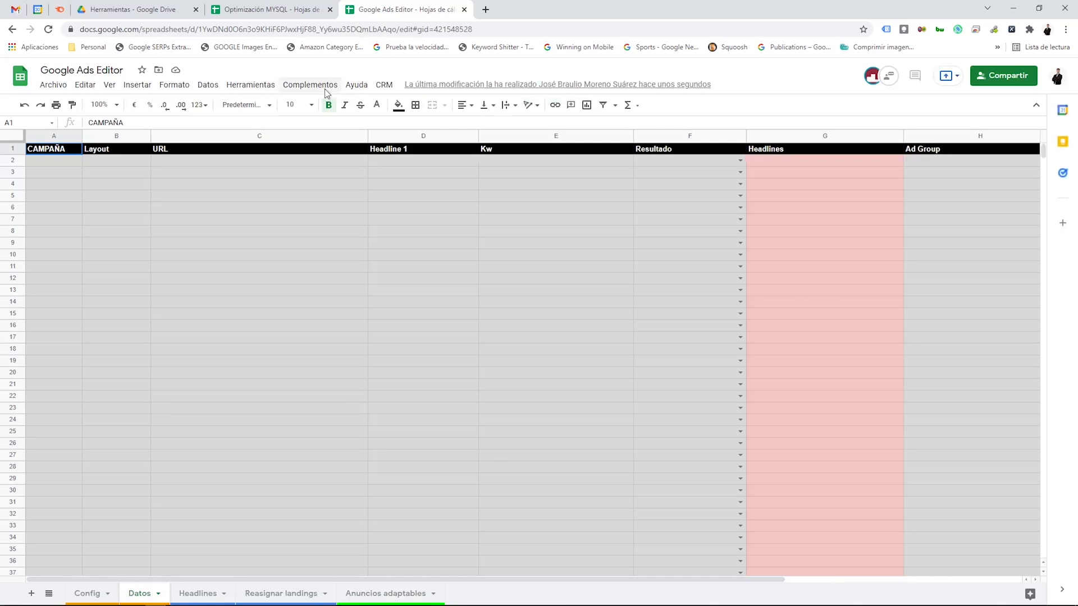
left_click(382, 88)
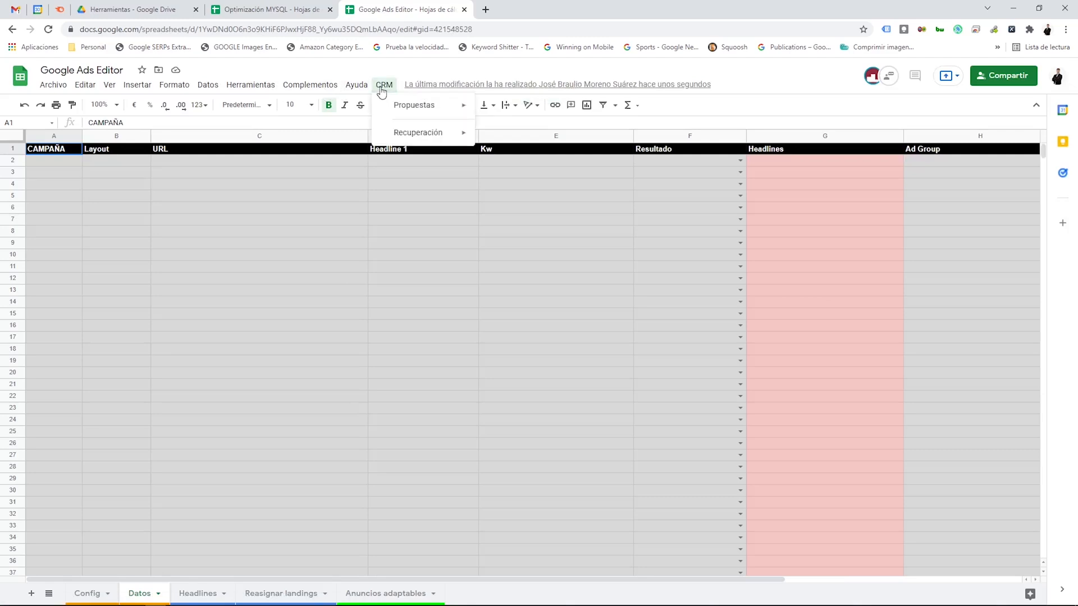
mouse_move(398, 109)
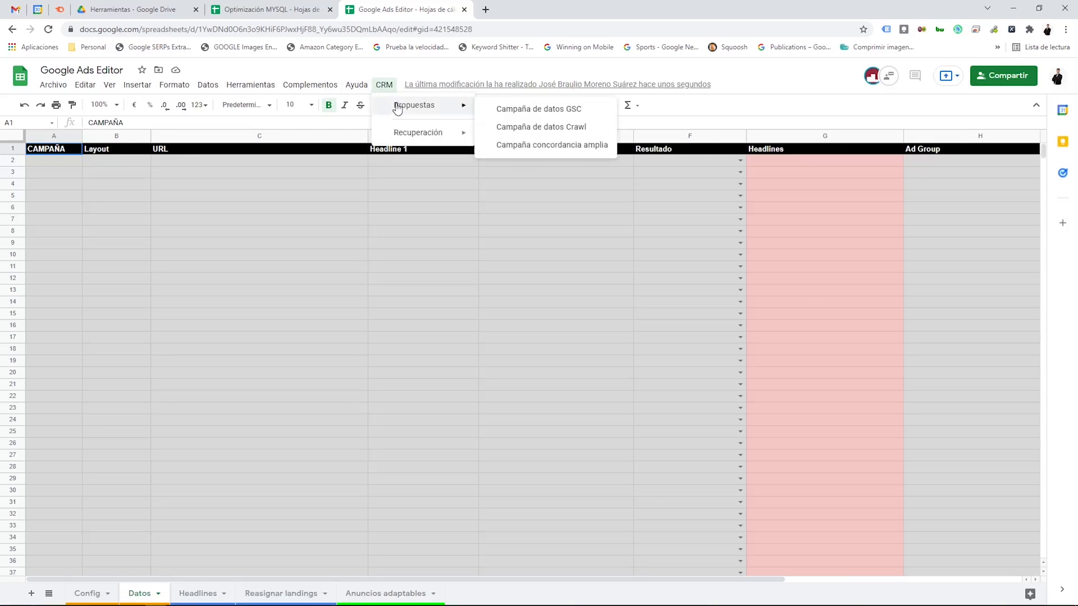
left_click(553, 109)
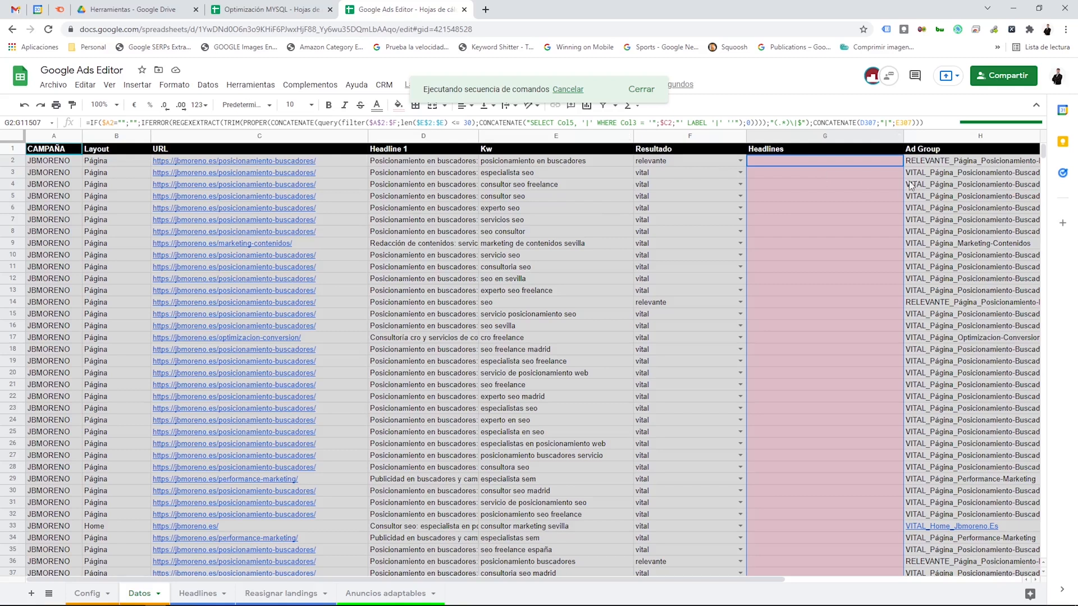
left_click(929, 185)
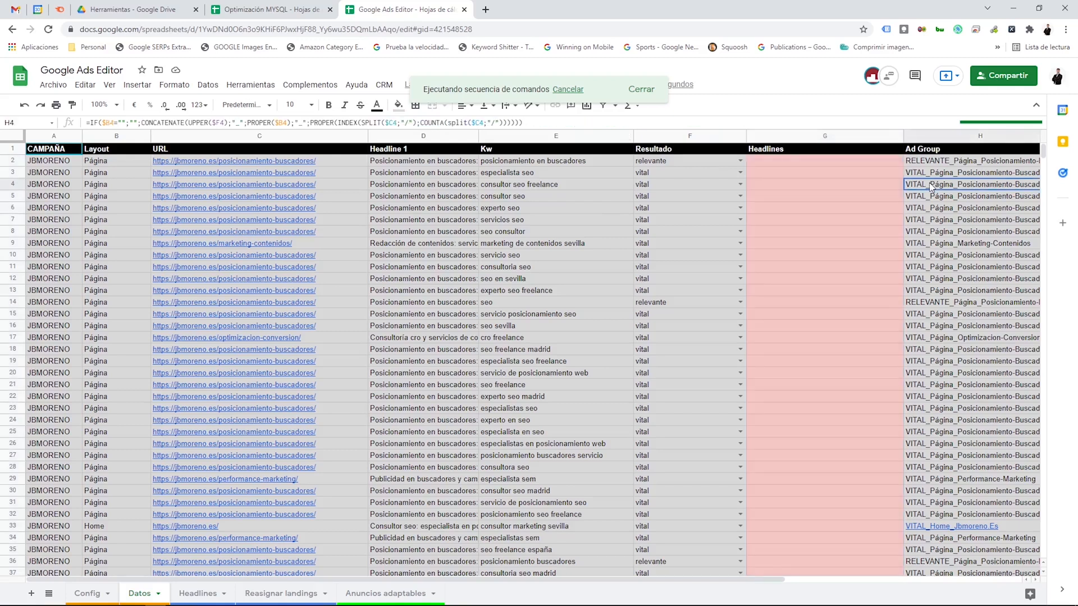
Inspect the formulas in the Keyword, Headlines, Final URL and character-length columns of the Datos sheet.
key("Right")
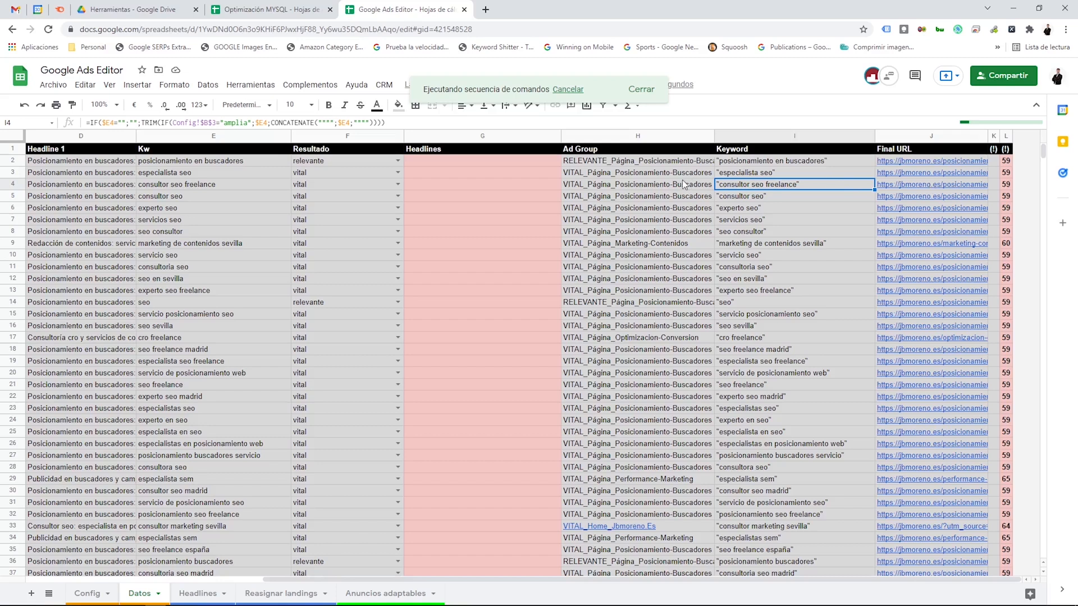
key("Left")
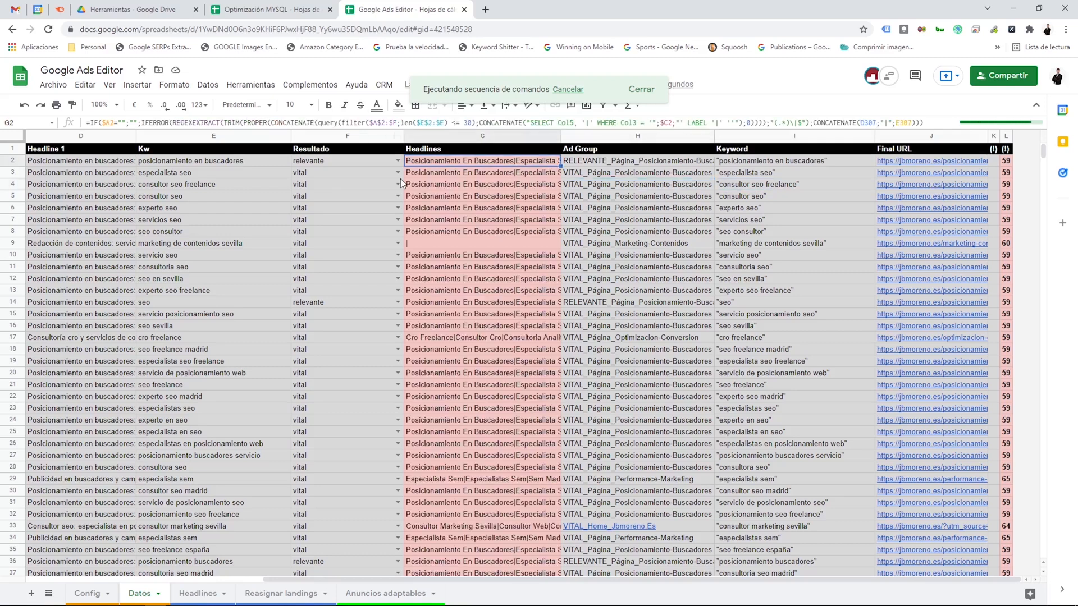
left_click(757, 185)
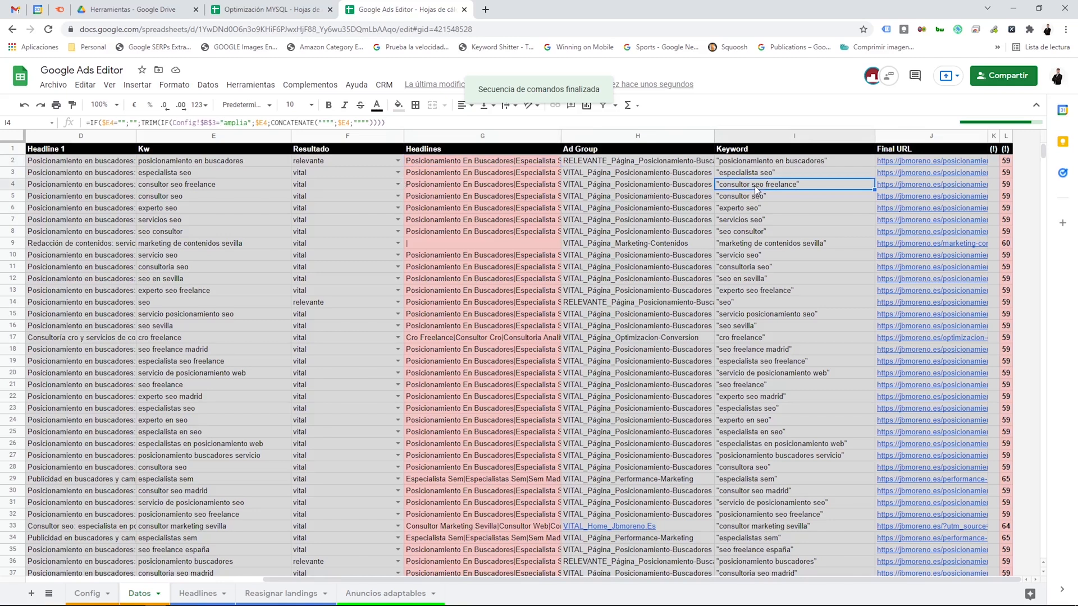
key("Right")
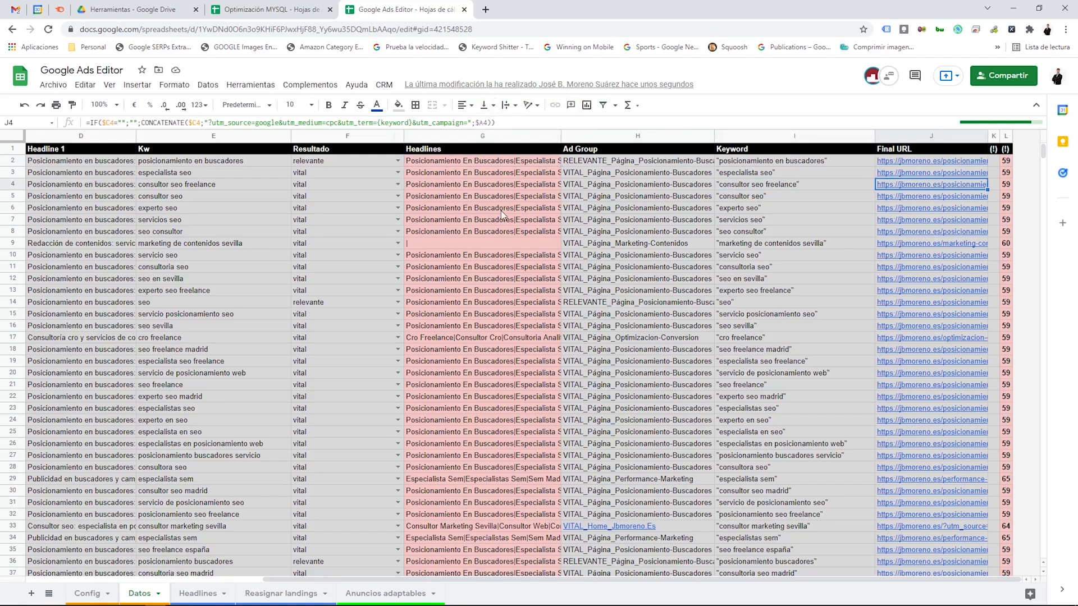
key("Right")
key("Right")
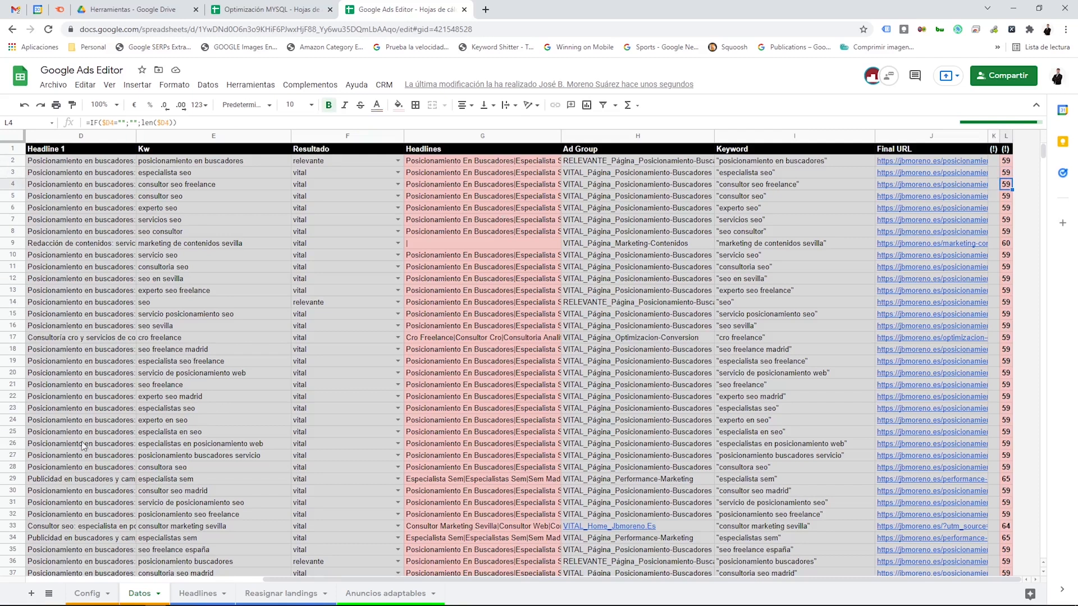
Copy the whole table on the Anuncios adaptables sheet, including its header row.
left_click(355, 596)
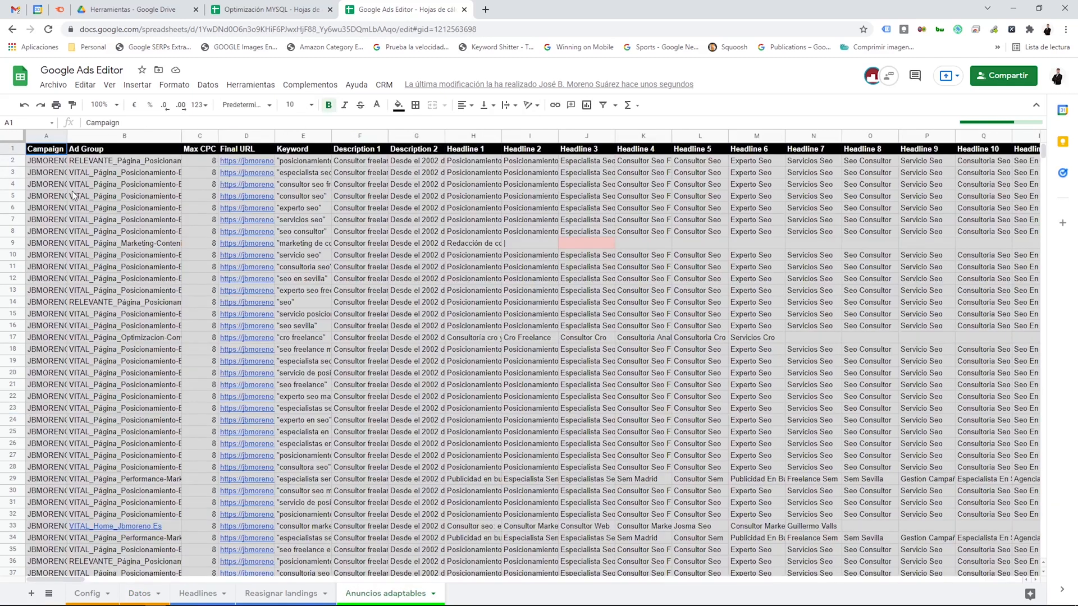
key("ctrl+shift+Right")
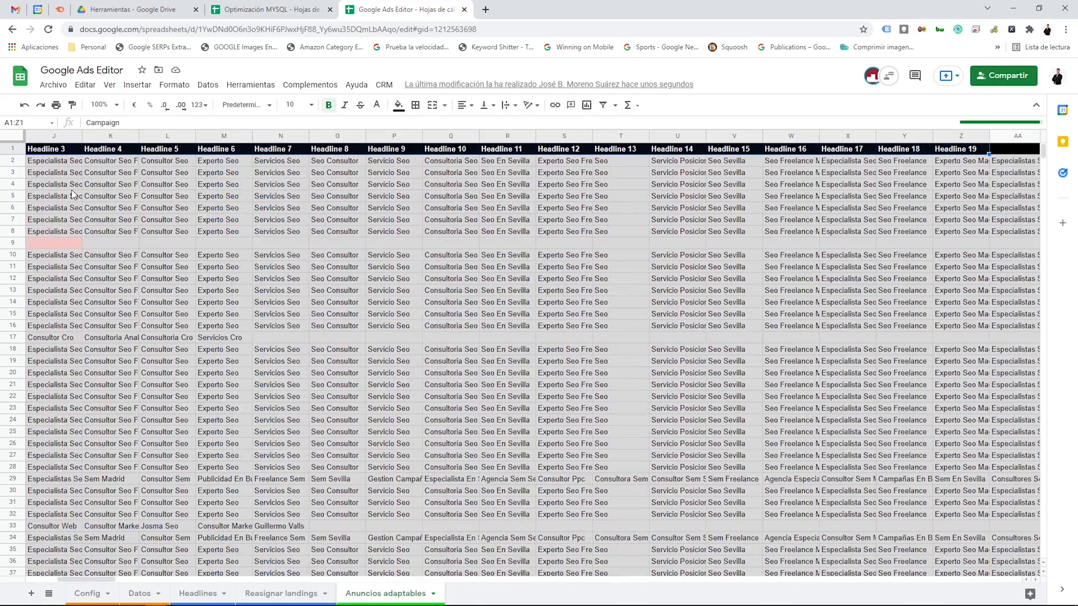
key("ctrl+shift+Down")
key("ctrl+c")
Switch to Google Ads Editor, paste the copied ads table into the bulk changes for campaigns, and cancel without processing it.
left_click(28, 599)
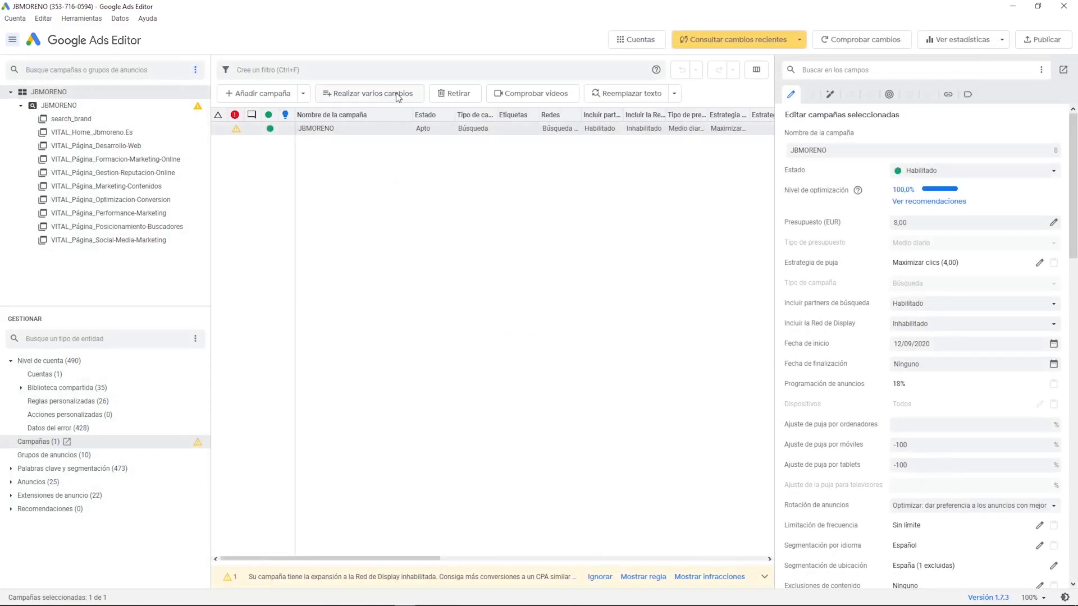
left_click(398, 94)
left_click(268, 150)
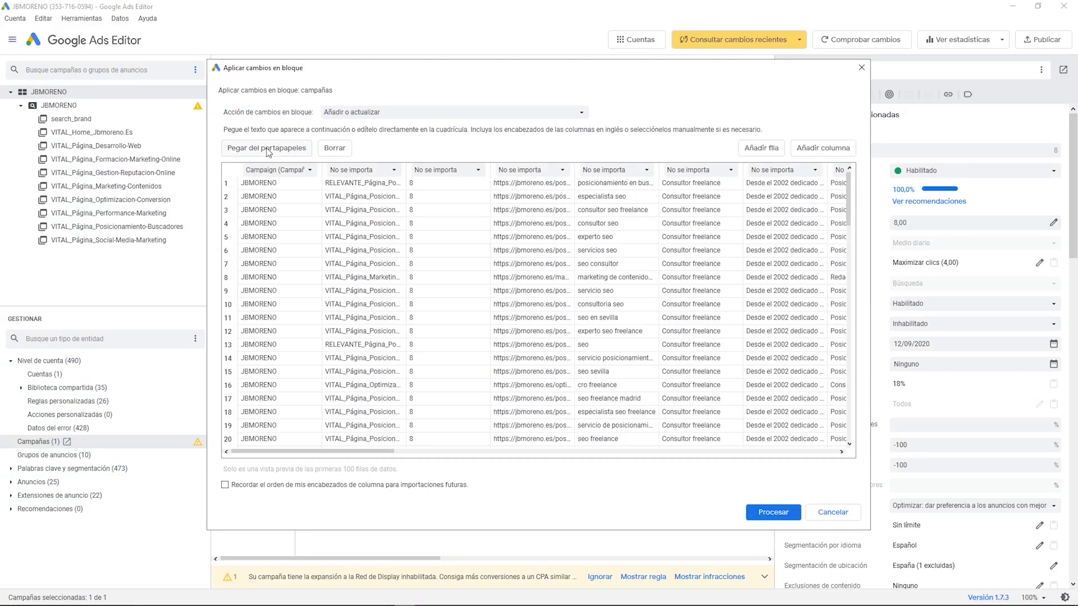
left_click(838, 515)
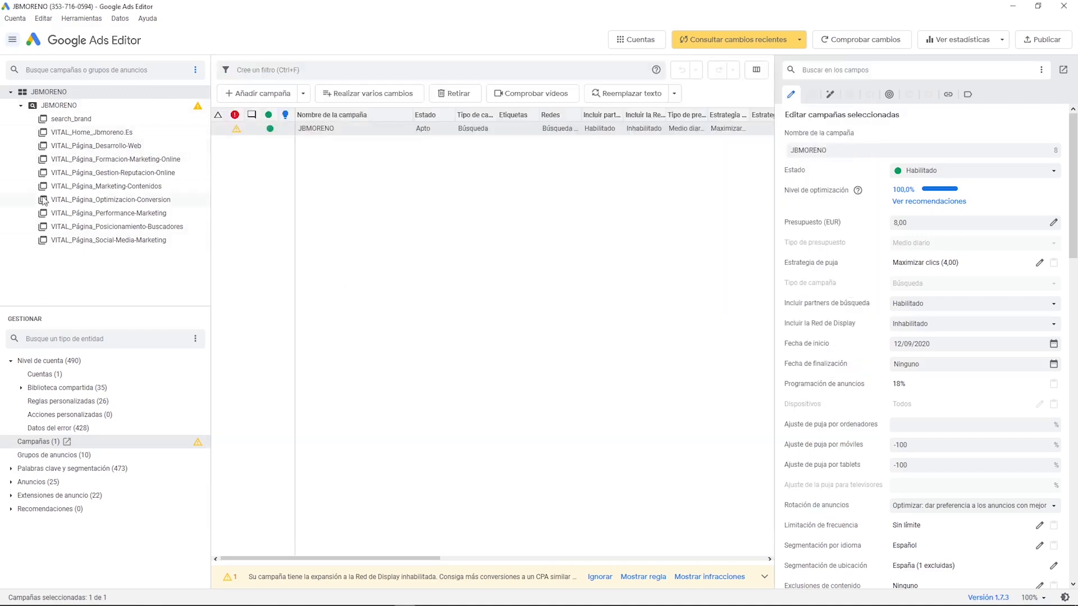
View the ad group settings of VITAL_Home_Jbmoreno.Es in the JBMORENO campaign.
left_click(58, 136)
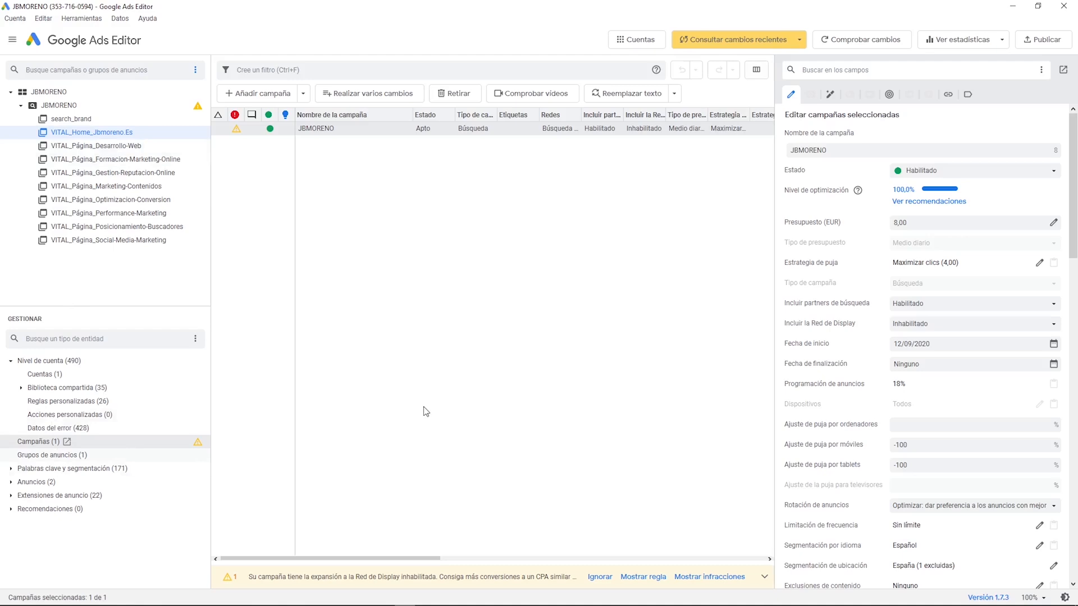
key("Down")
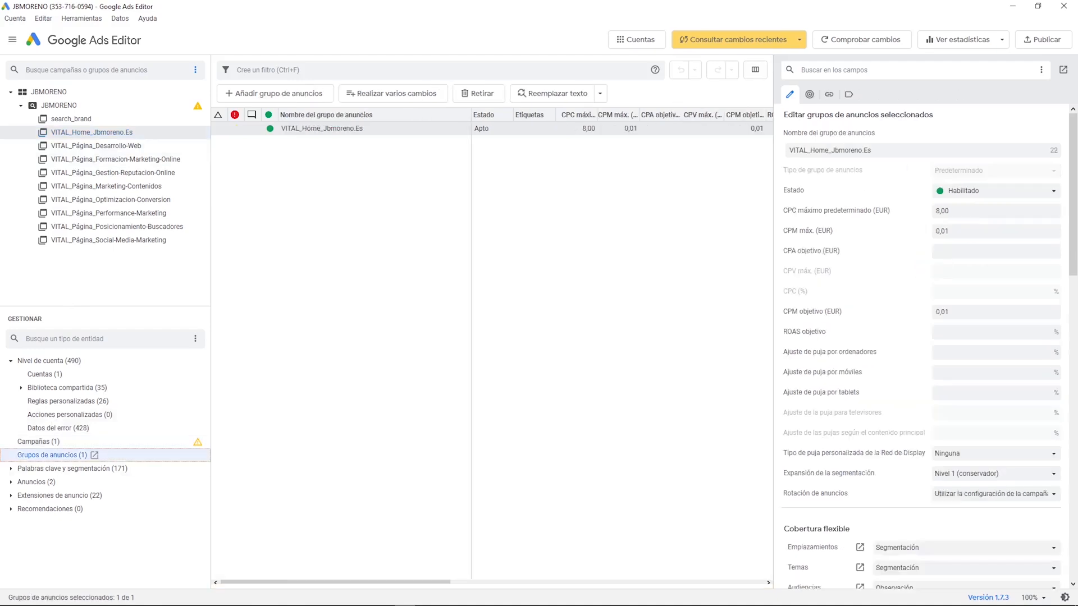